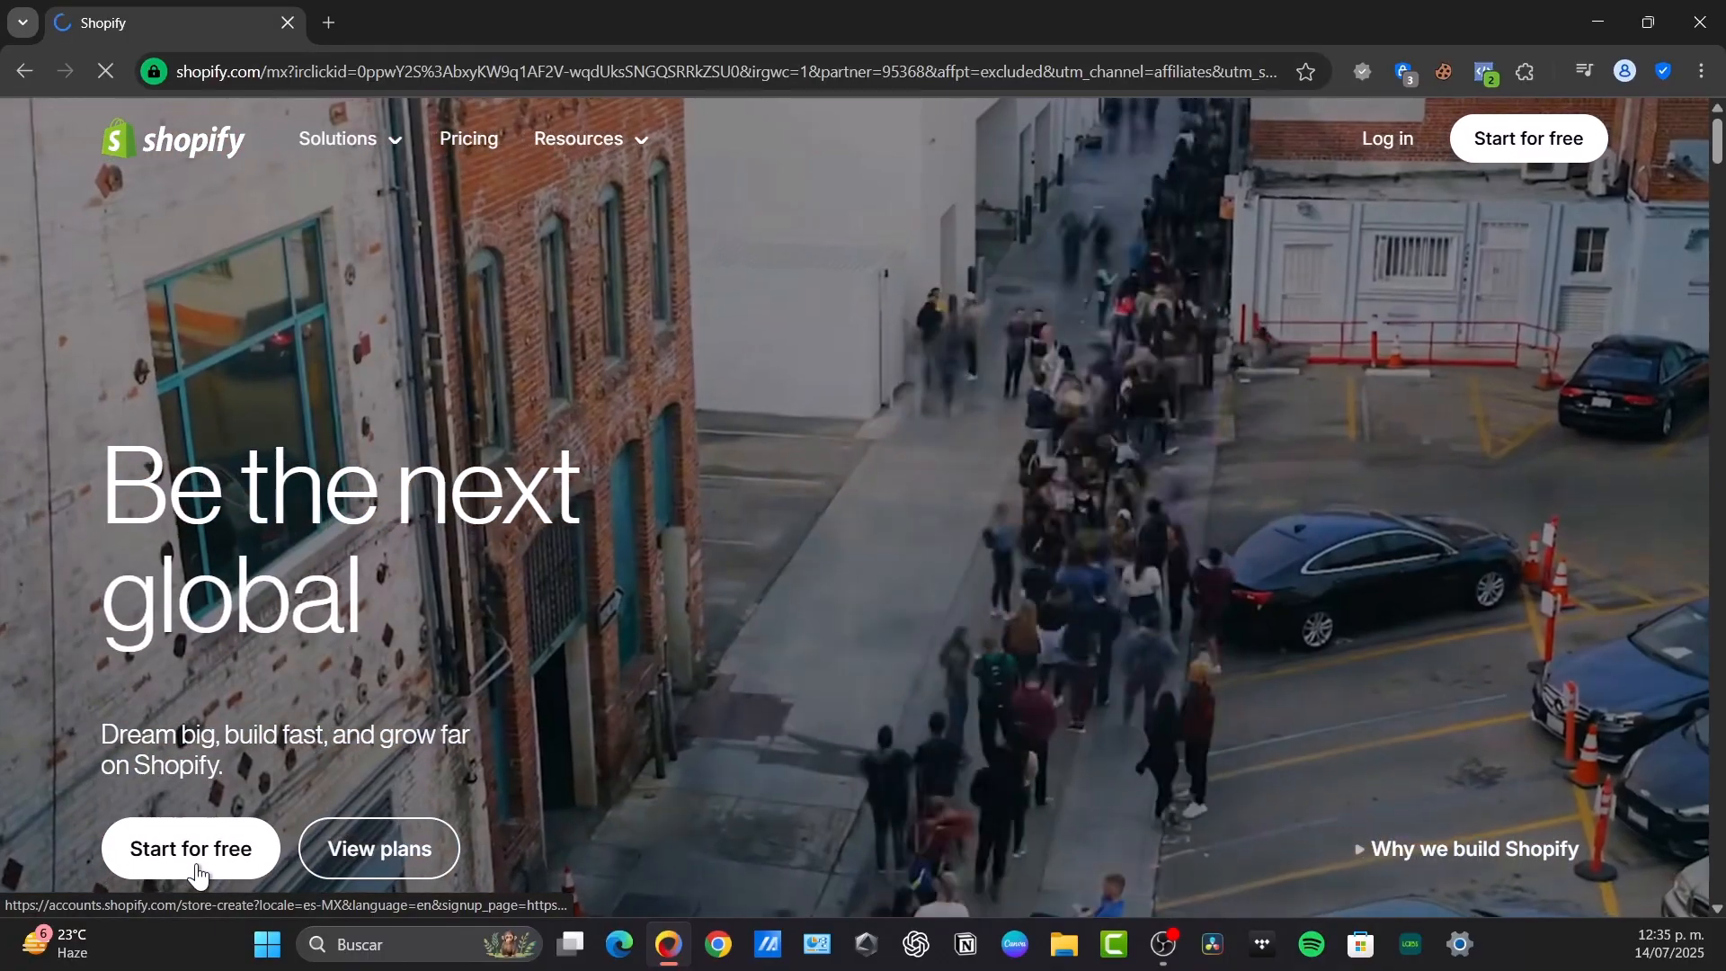
Sign up for the Shopify free trial with an existing Google account, postponing the security settings review
left_click(198, 870)
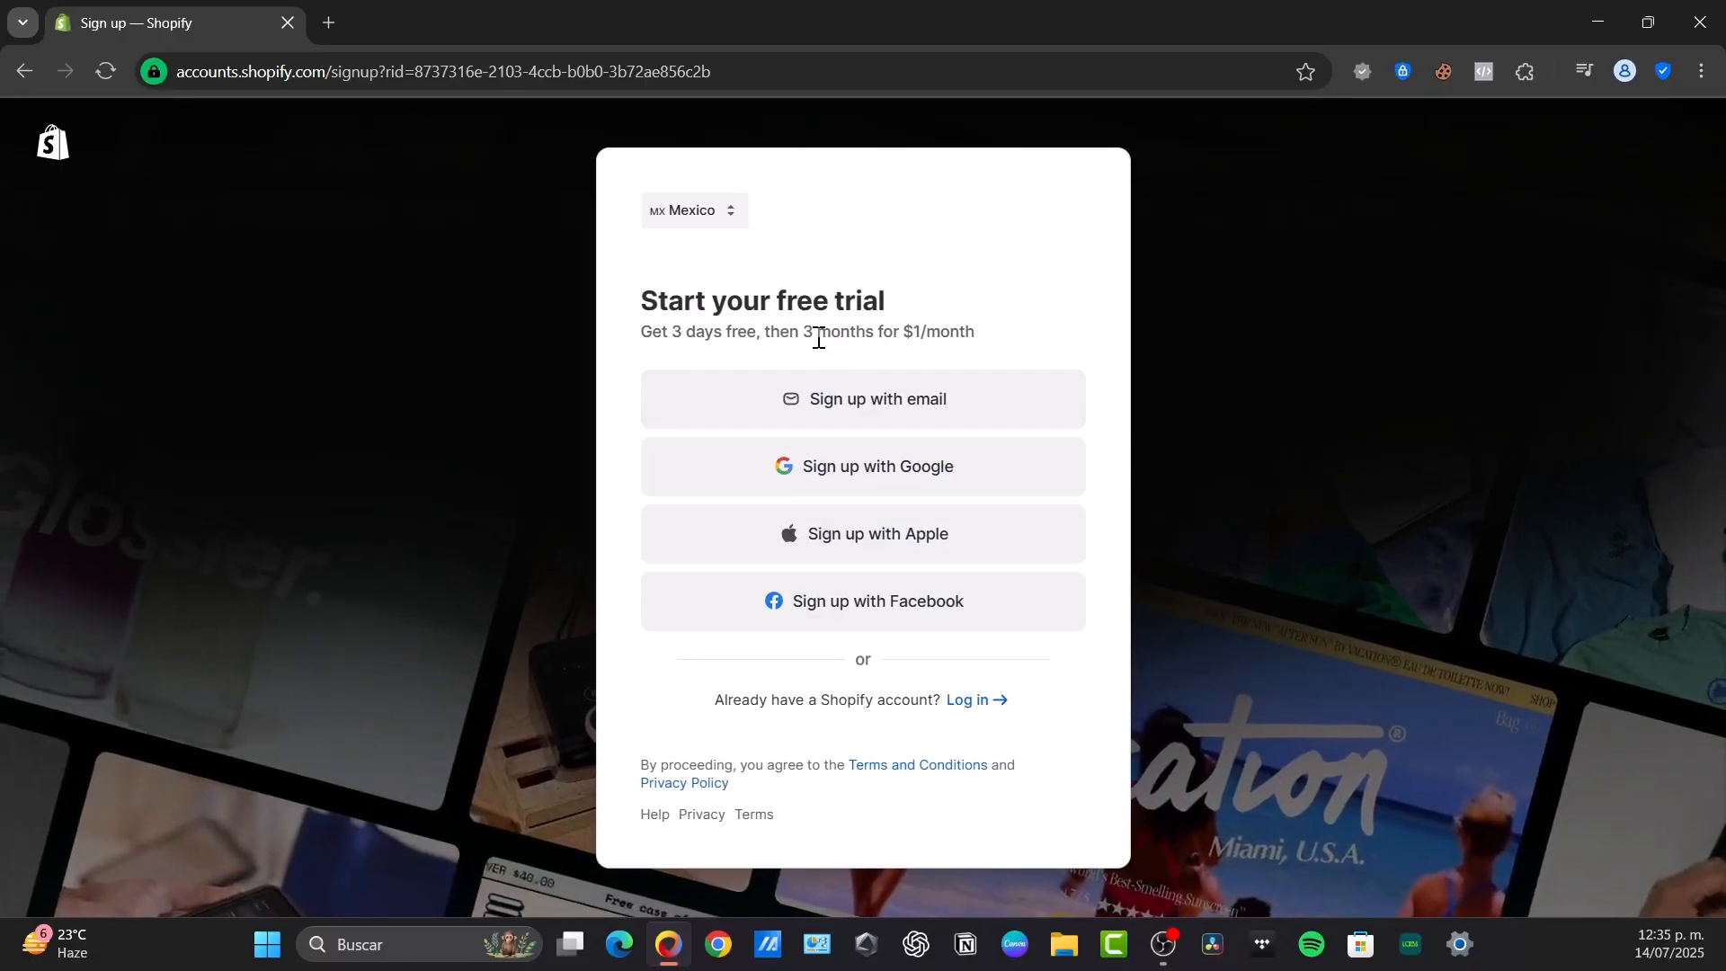
left_click_drag(674, 334, 994, 331)
left_click(992, 328)
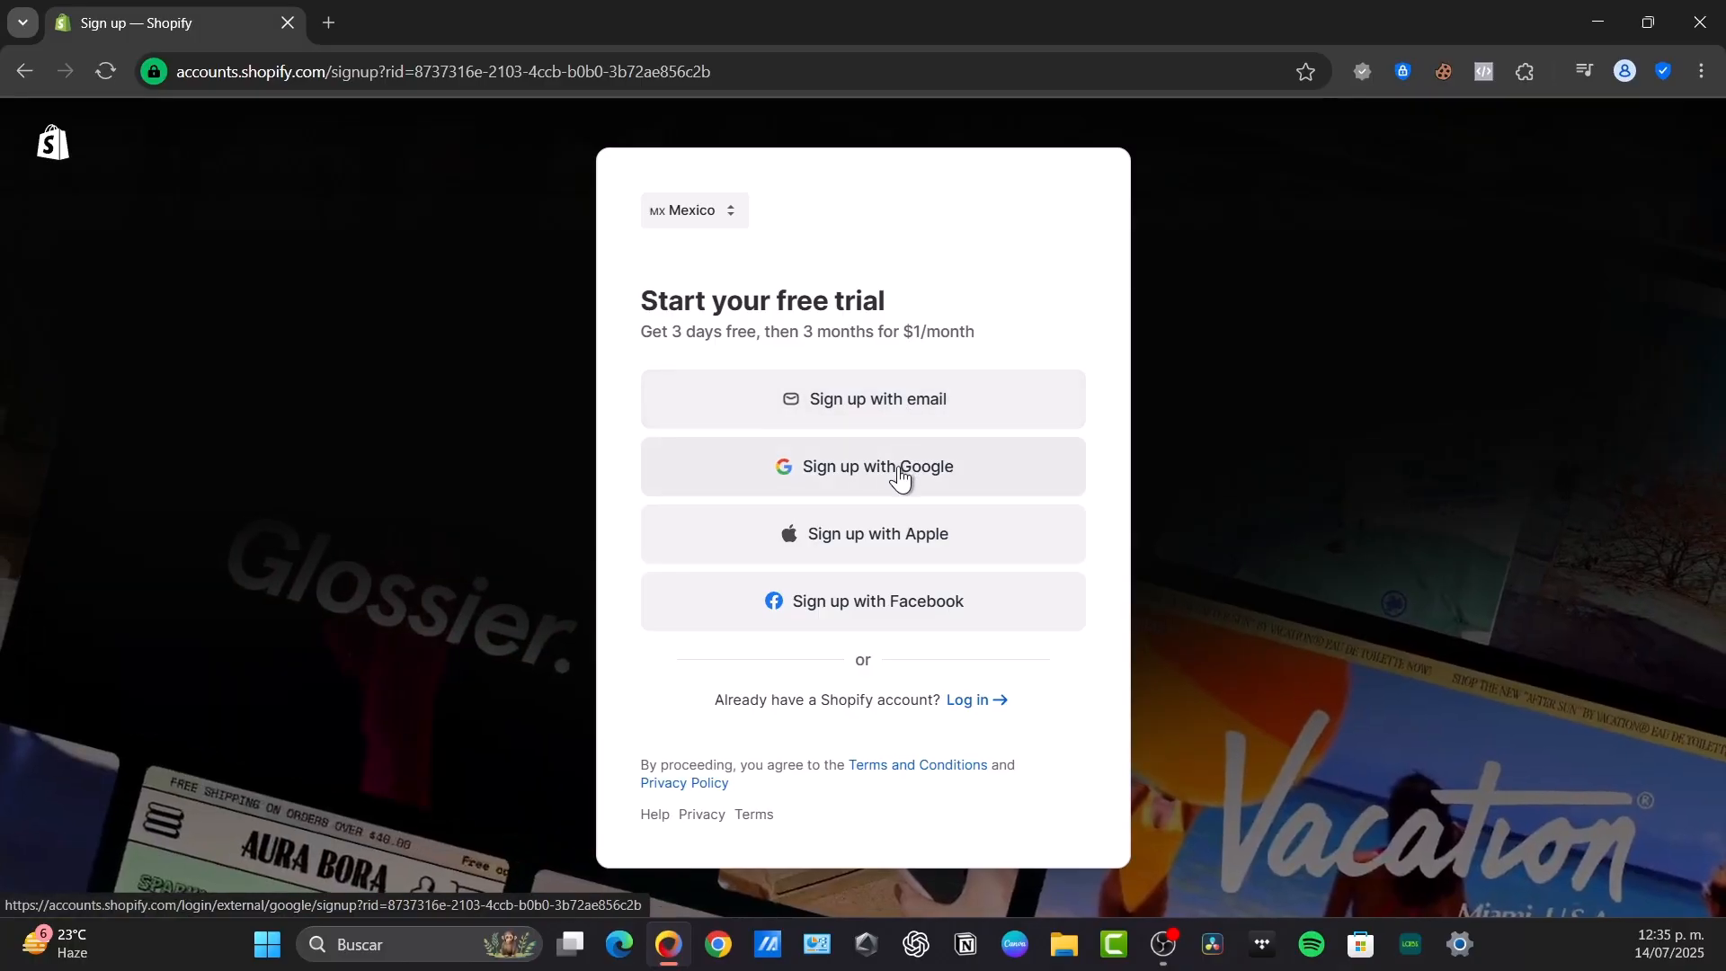
left_click(916, 490)
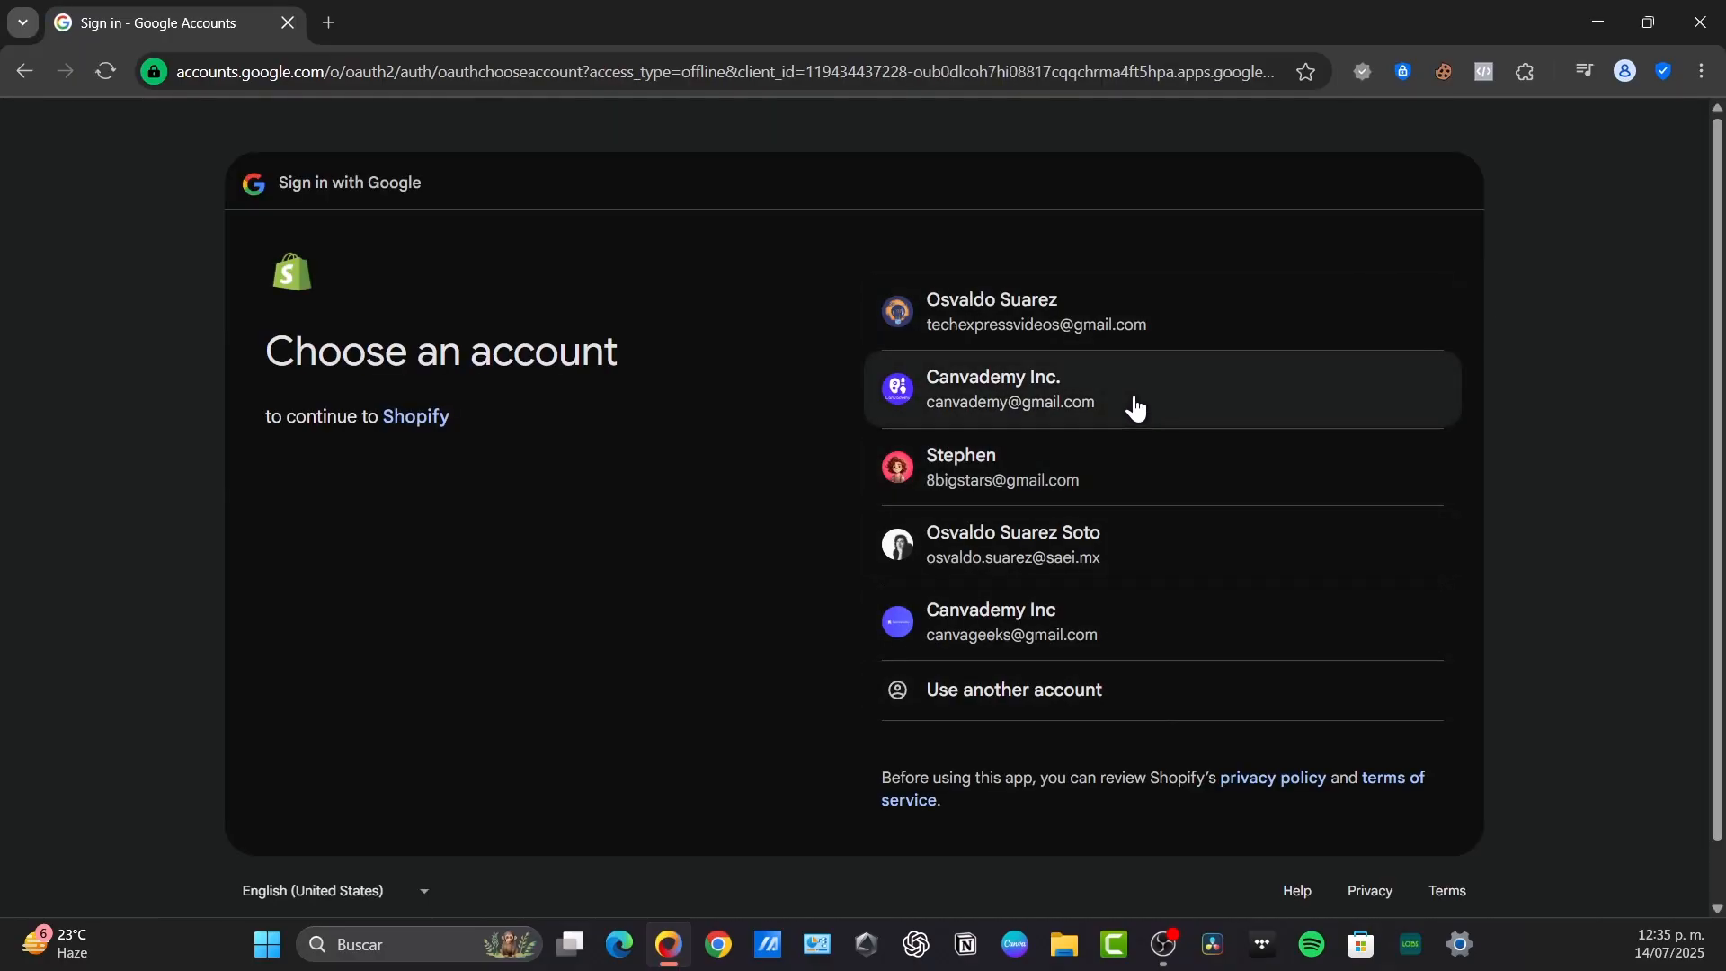
left_click(1219, 479)
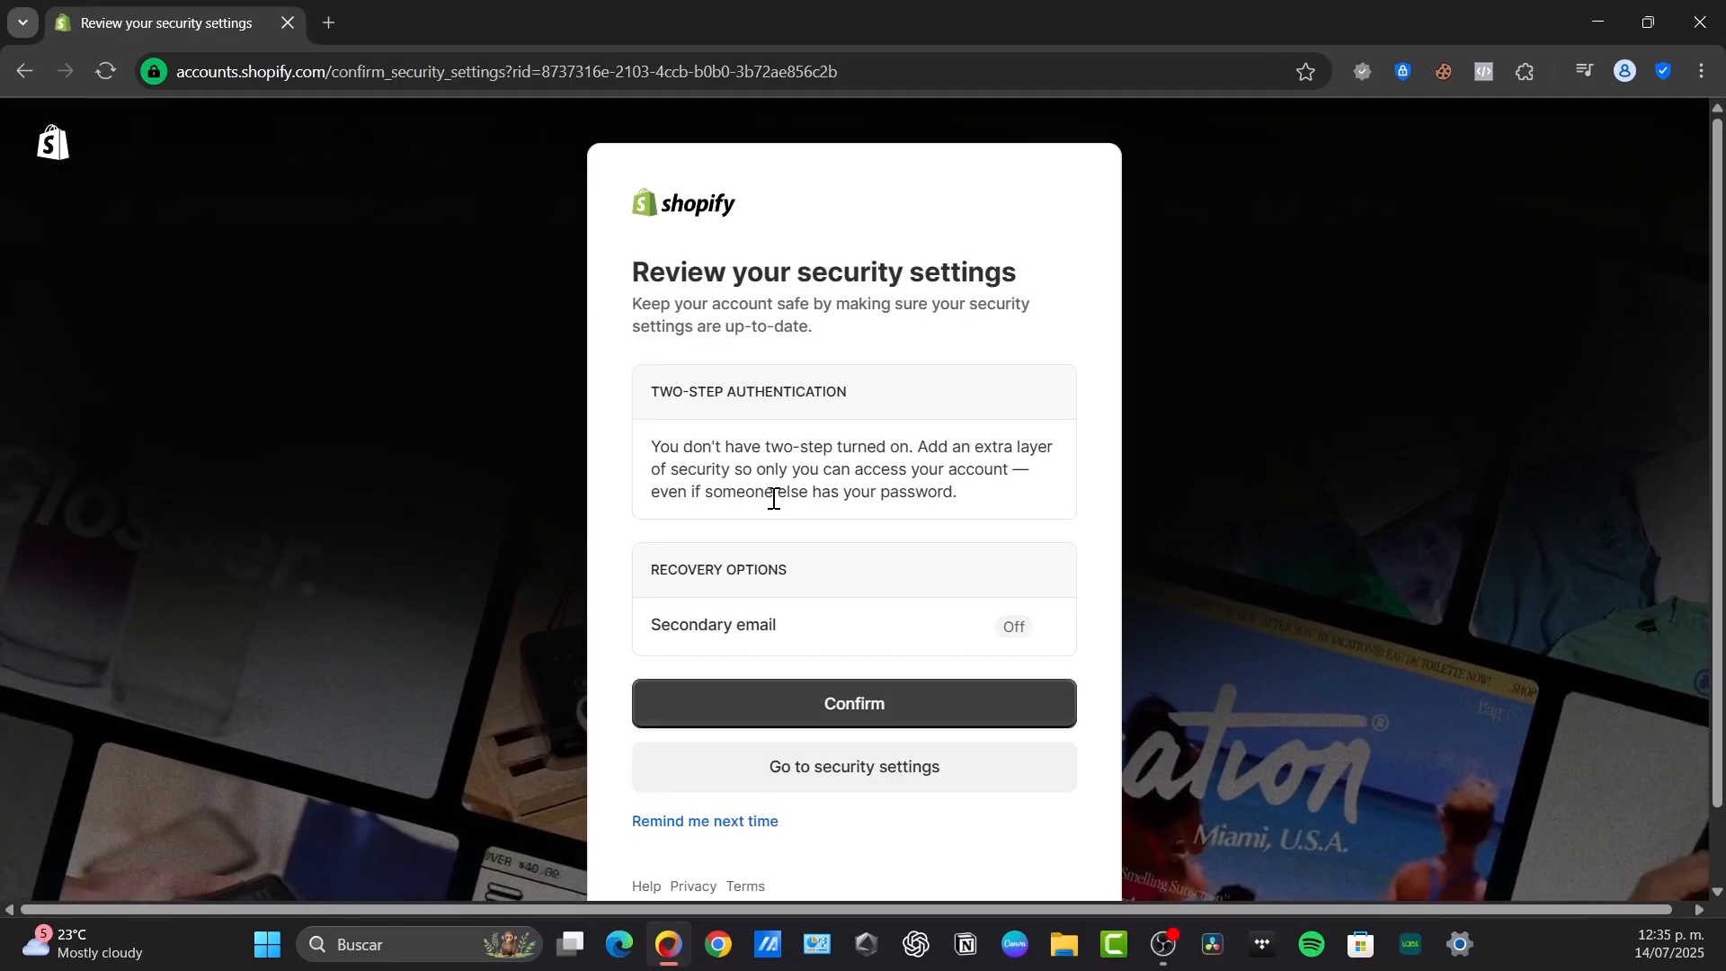
left_click(745, 823)
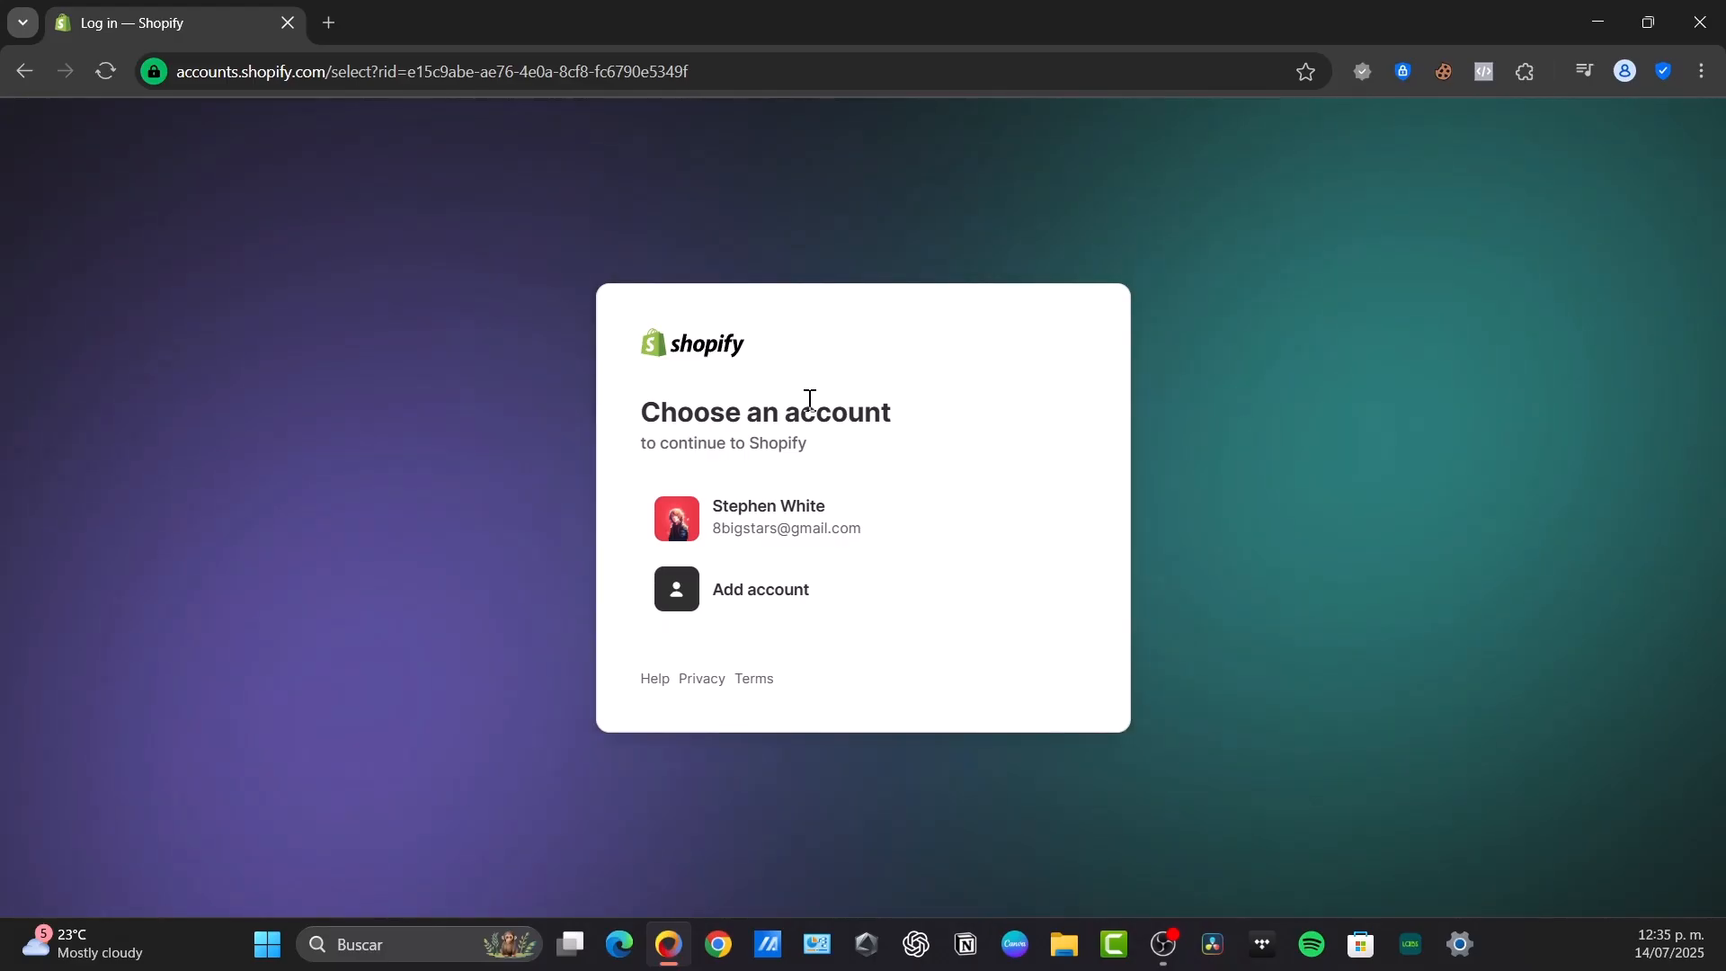
left_click(833, 512)
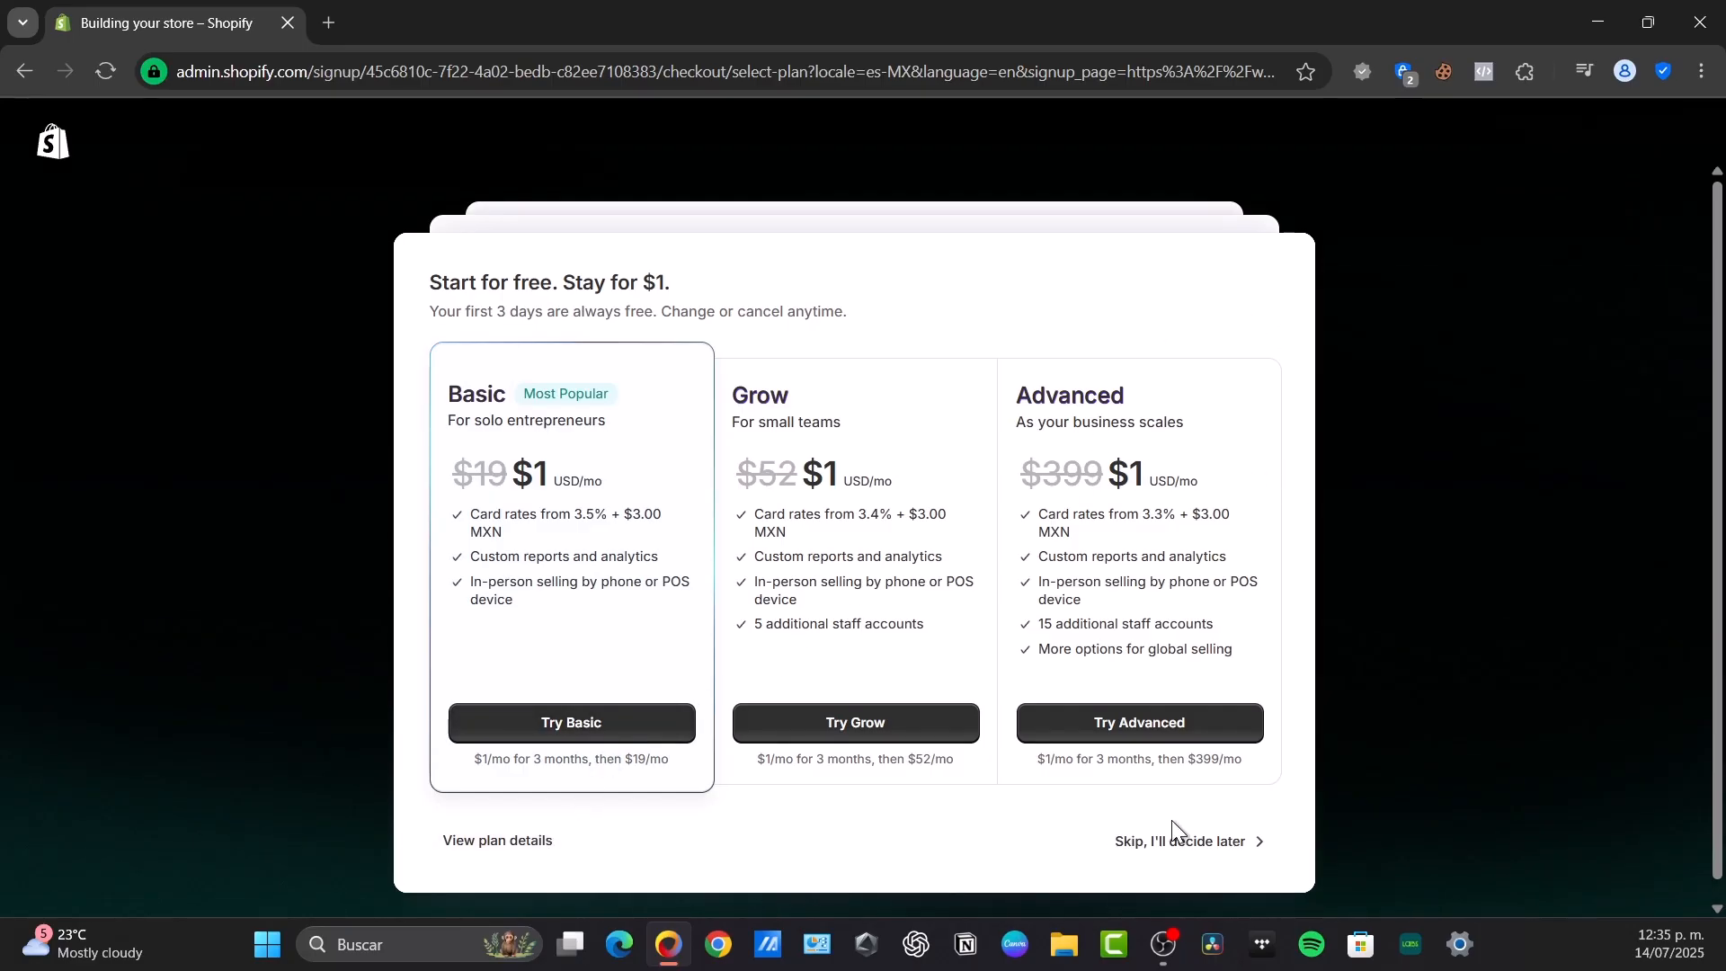
Skip choosing a plan and set An online store as the place to sell
left_click(1203, 840)
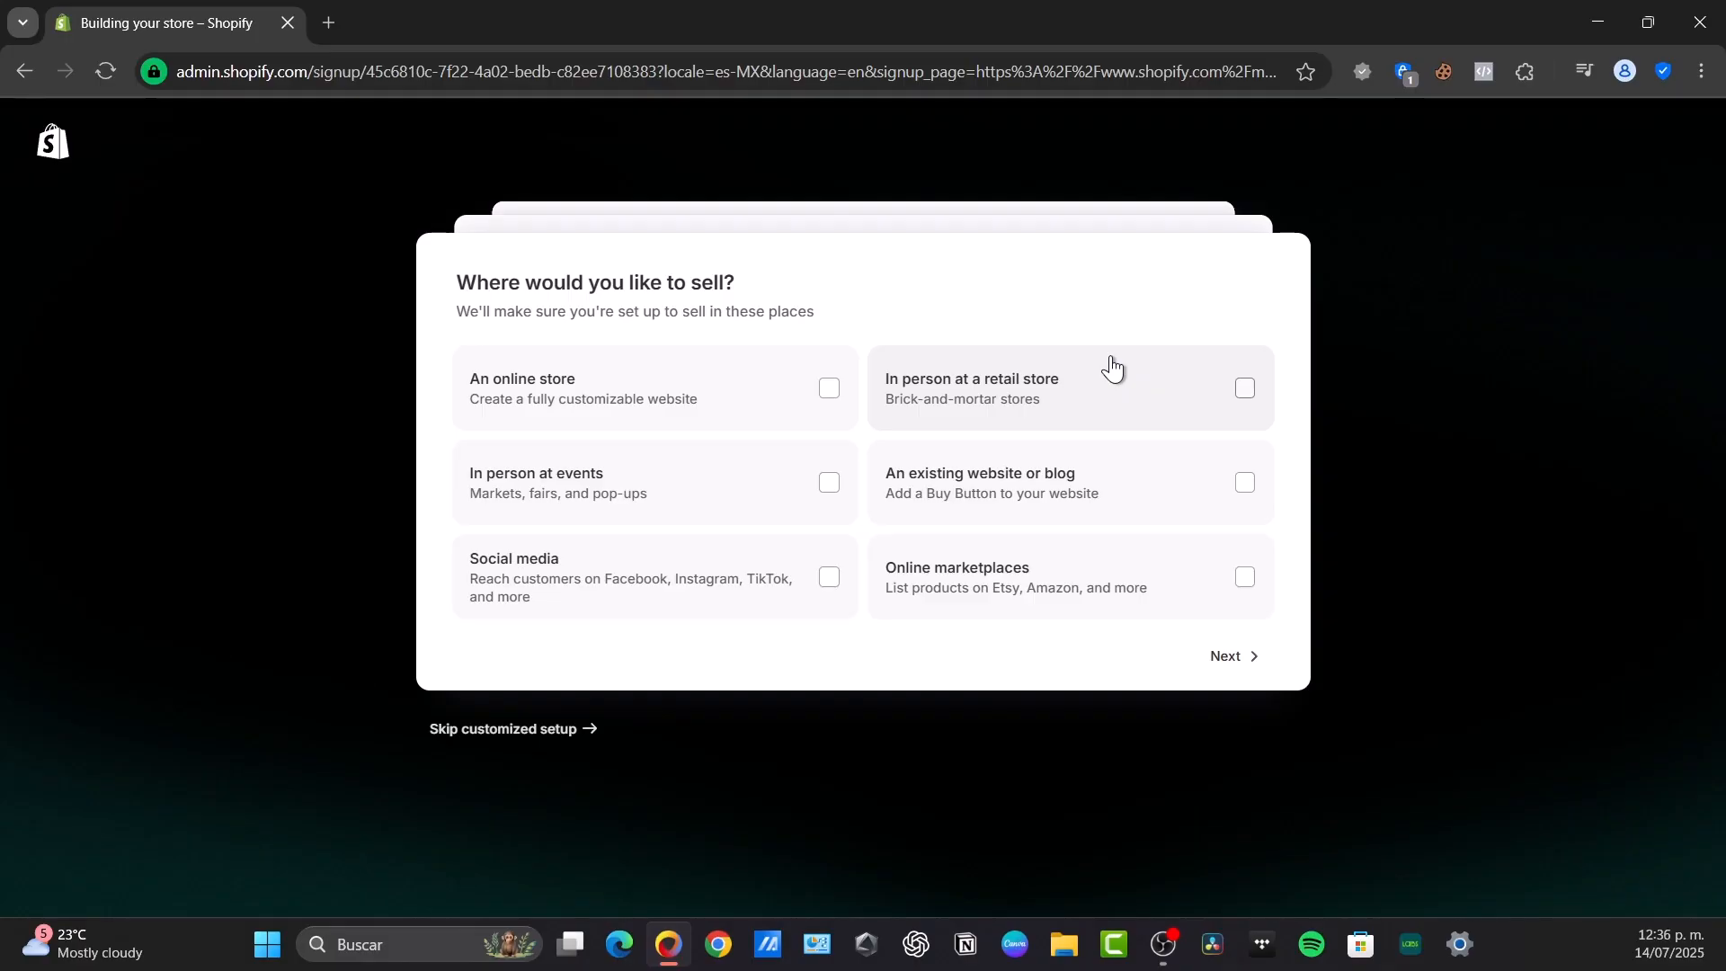
left_click(825, 391)
left_click(1222, 663)
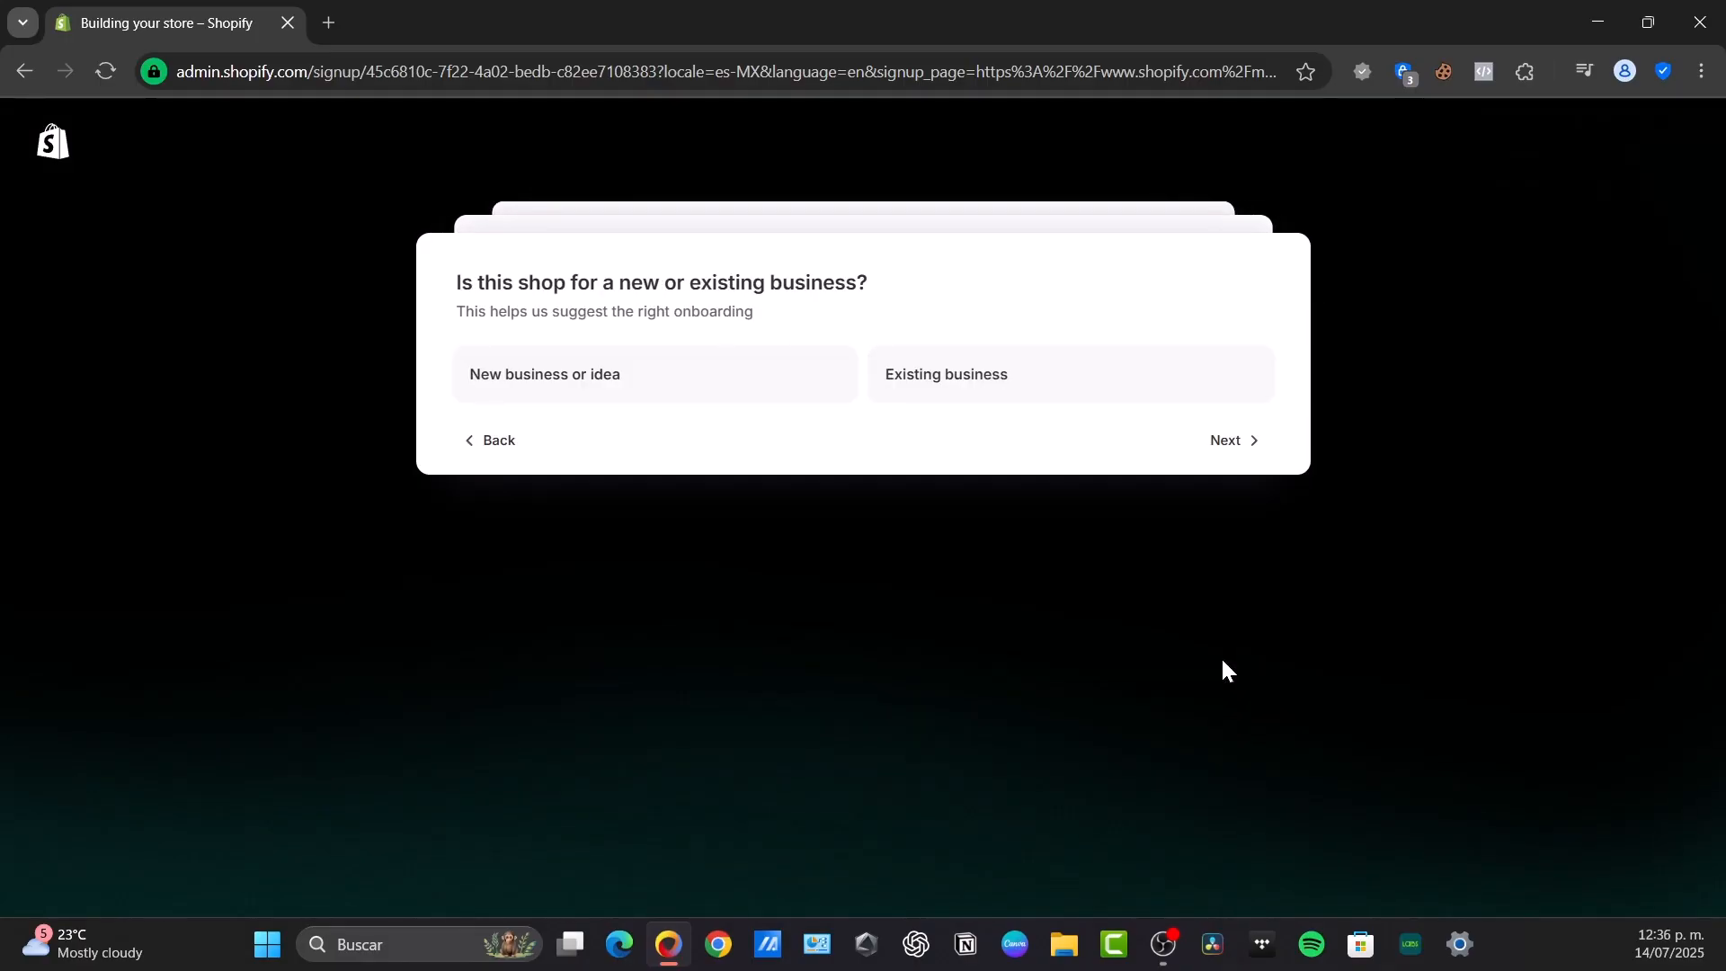
Describe the shop as a new business or idea that plans to sell dropshipping products
left_click_drag(506, 274, 884, 273)
left_click(884, 273)
left_click(755, 382)
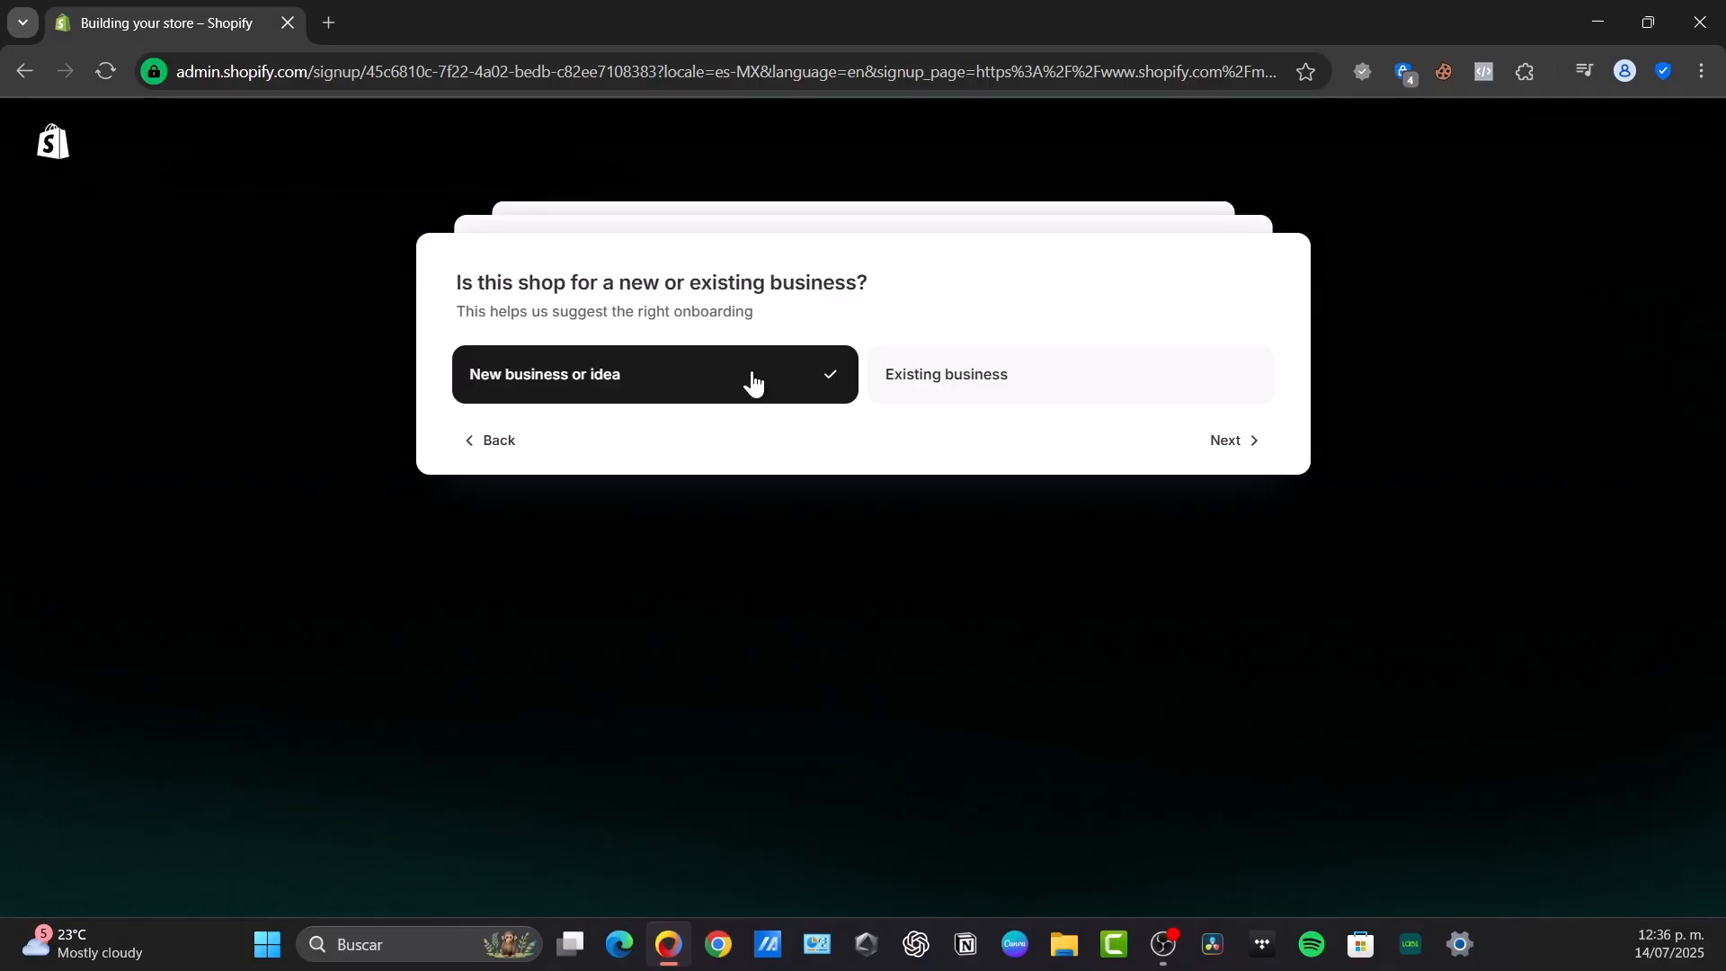
left_click(1226, 441)
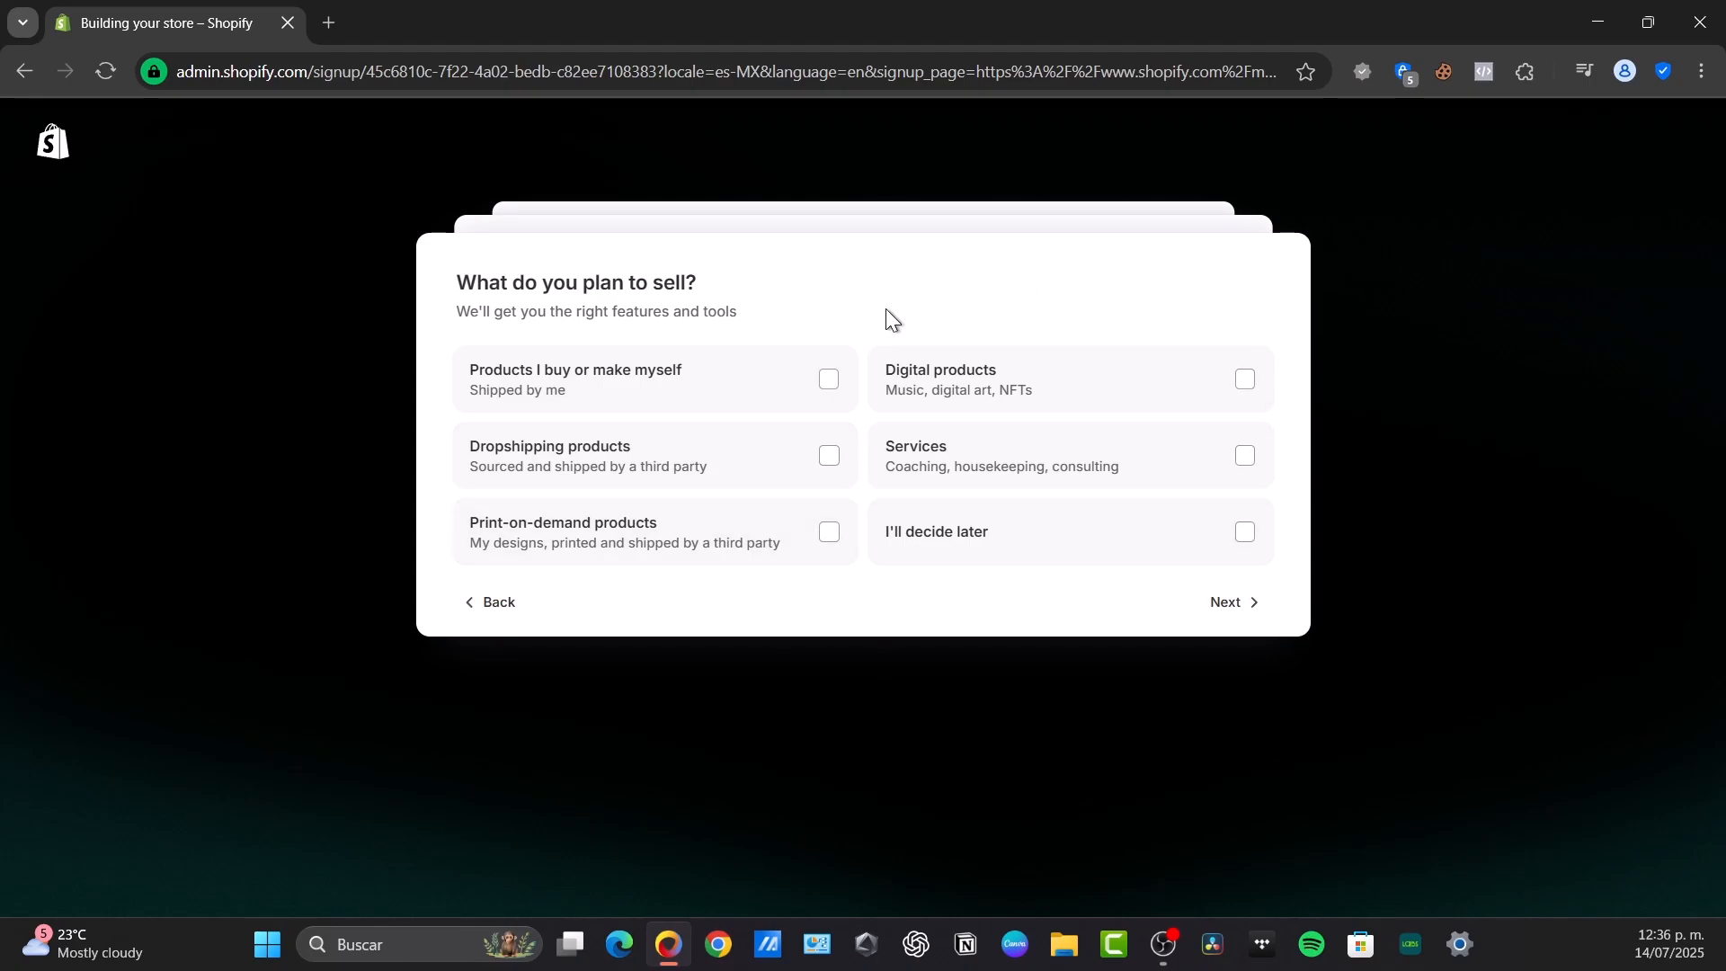
left_click(827, 454)
left_click(1252, 608)
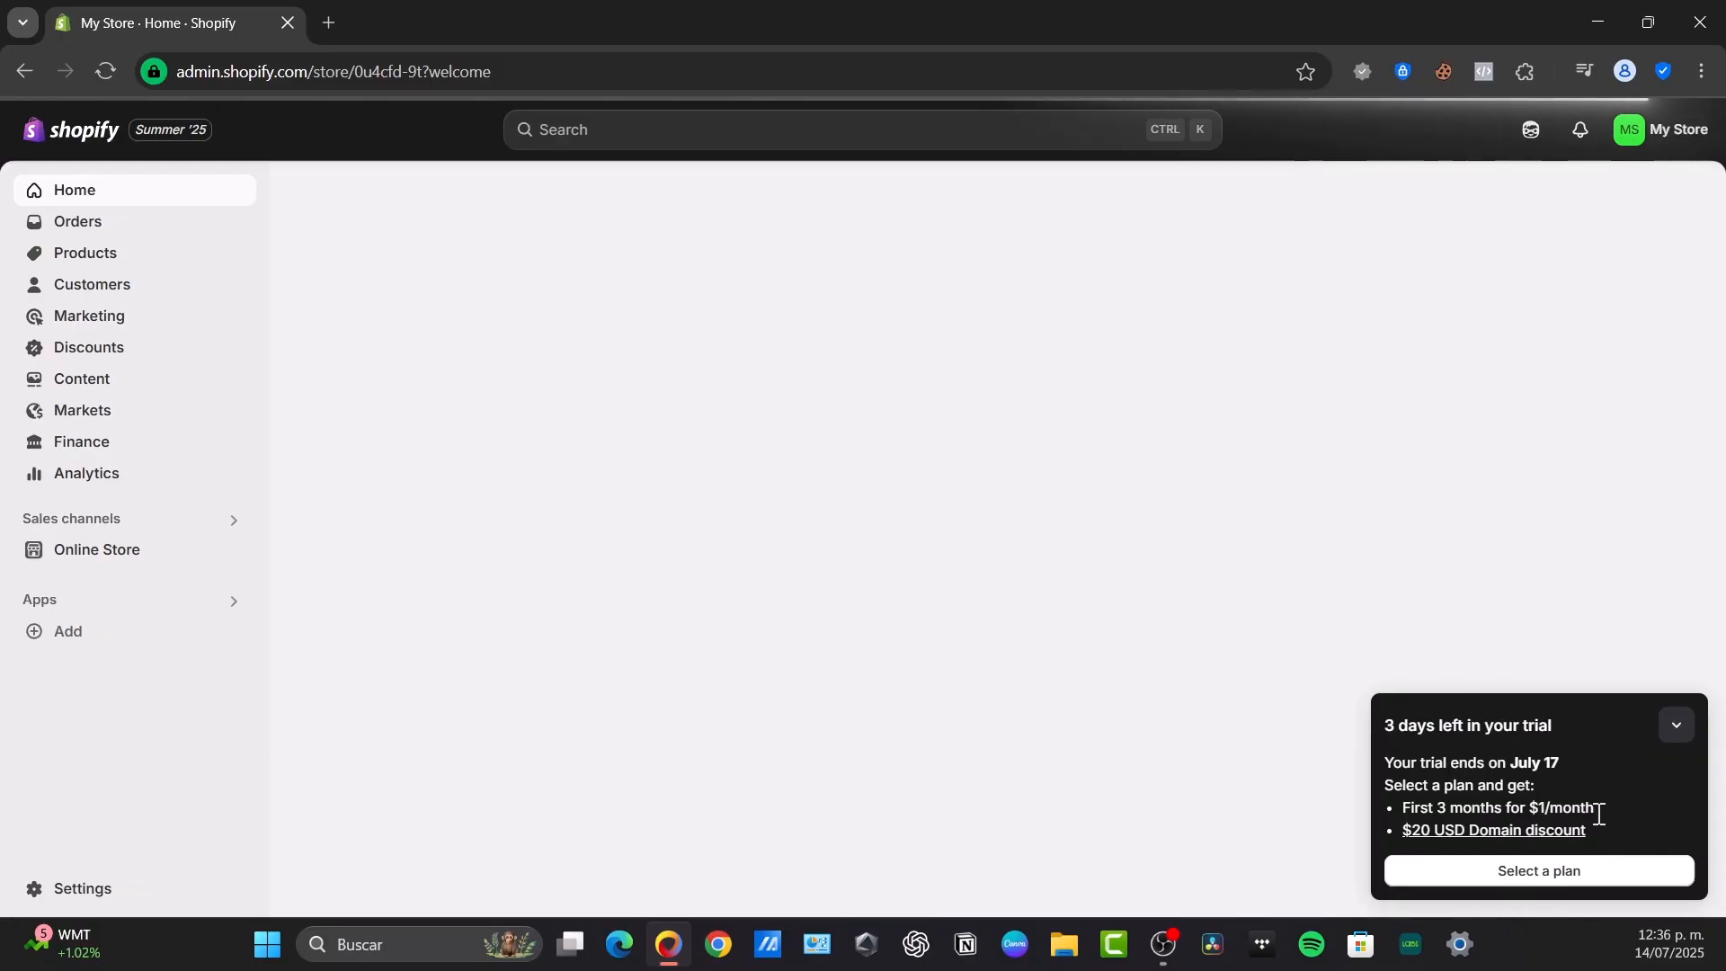
Collapse the trial notice and look over the home page's setup guide and the Orders page
left_click(1676, 728)
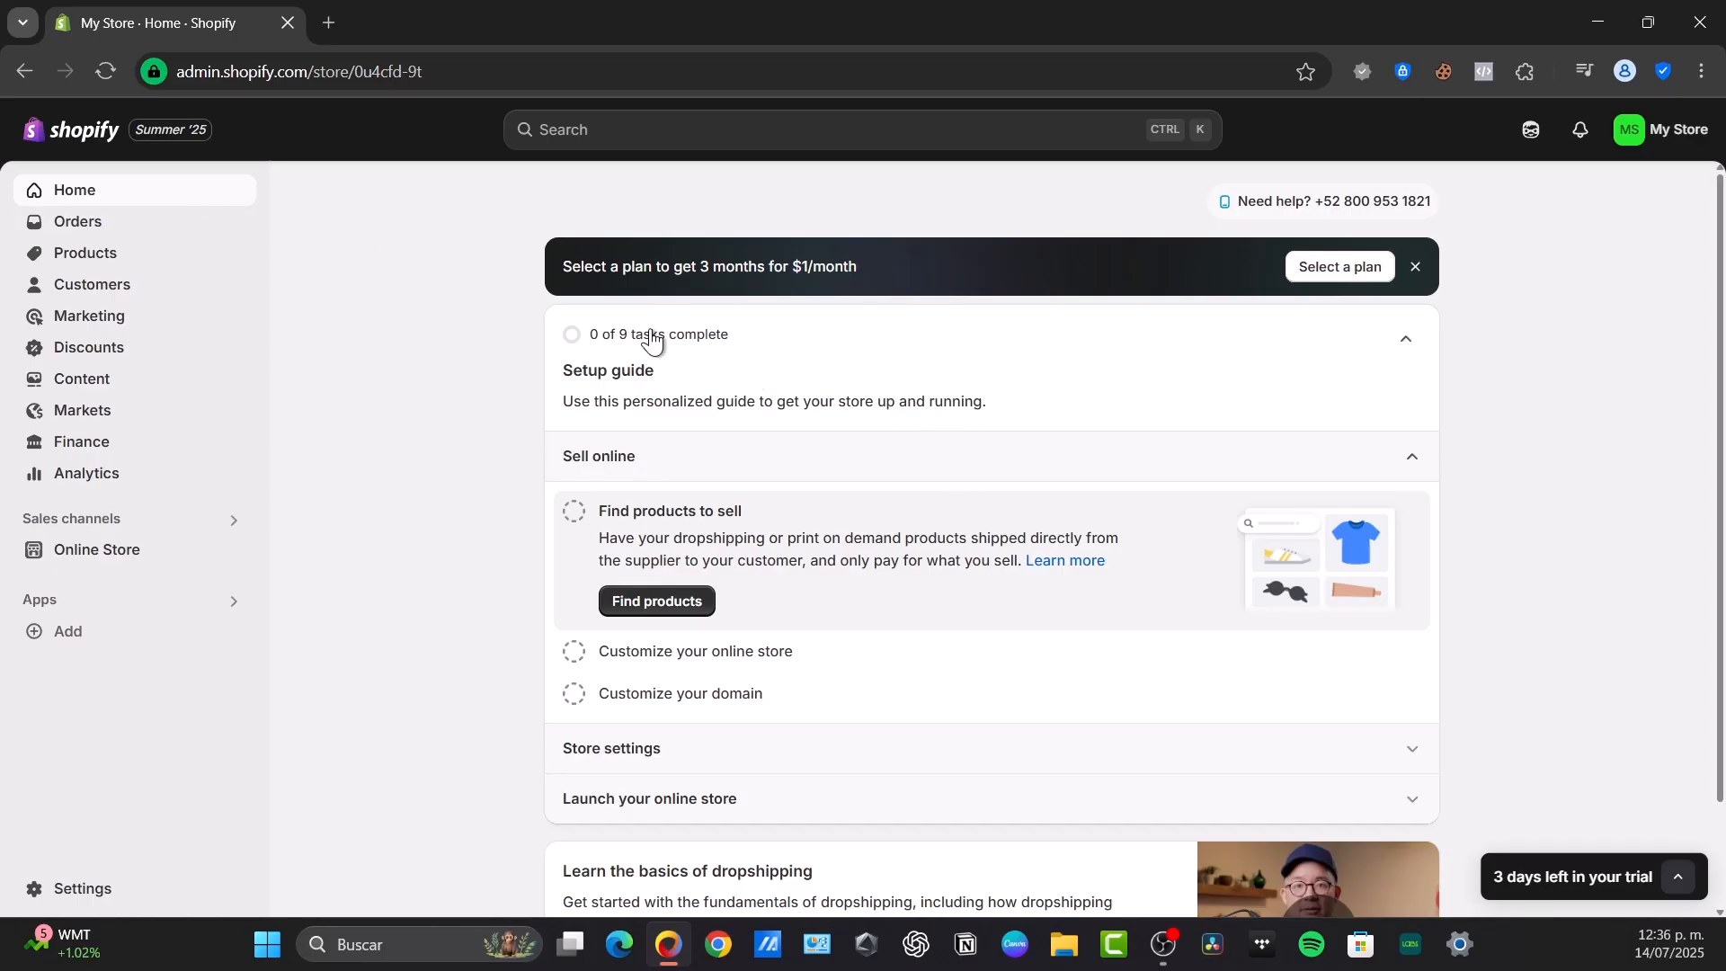
left_click(696, 340)
left_click(693, 336)
scroll(992, 673, "down", 1)
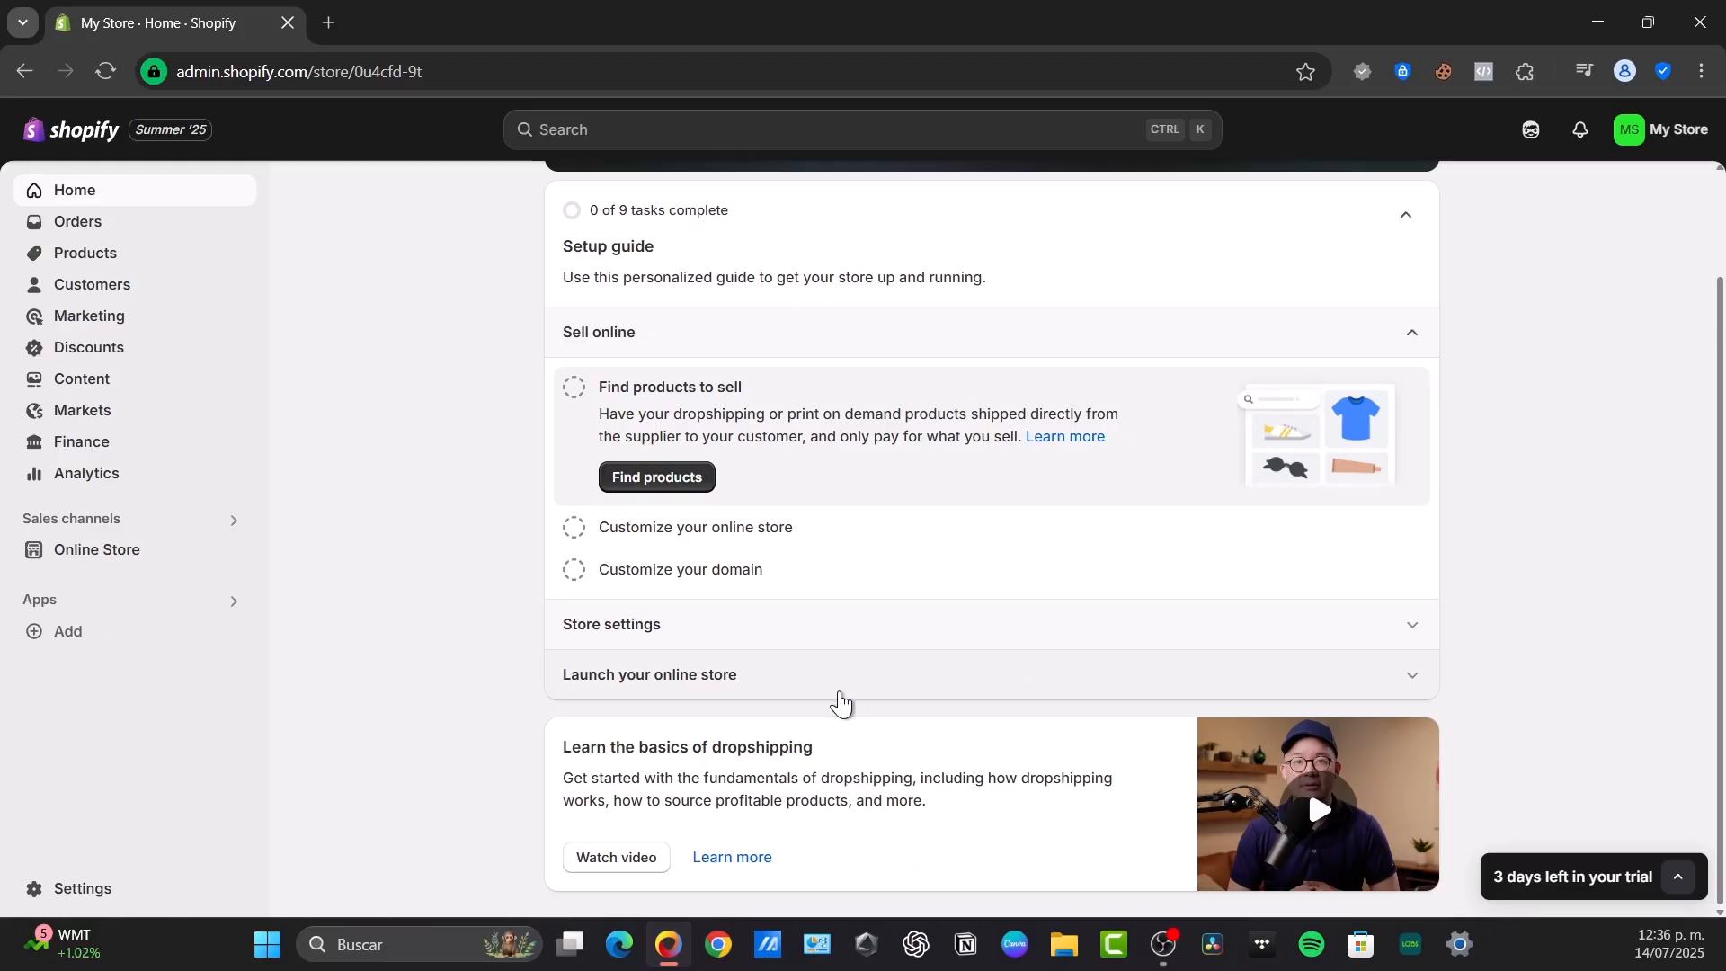
scroll(840, 703, "up", 1)
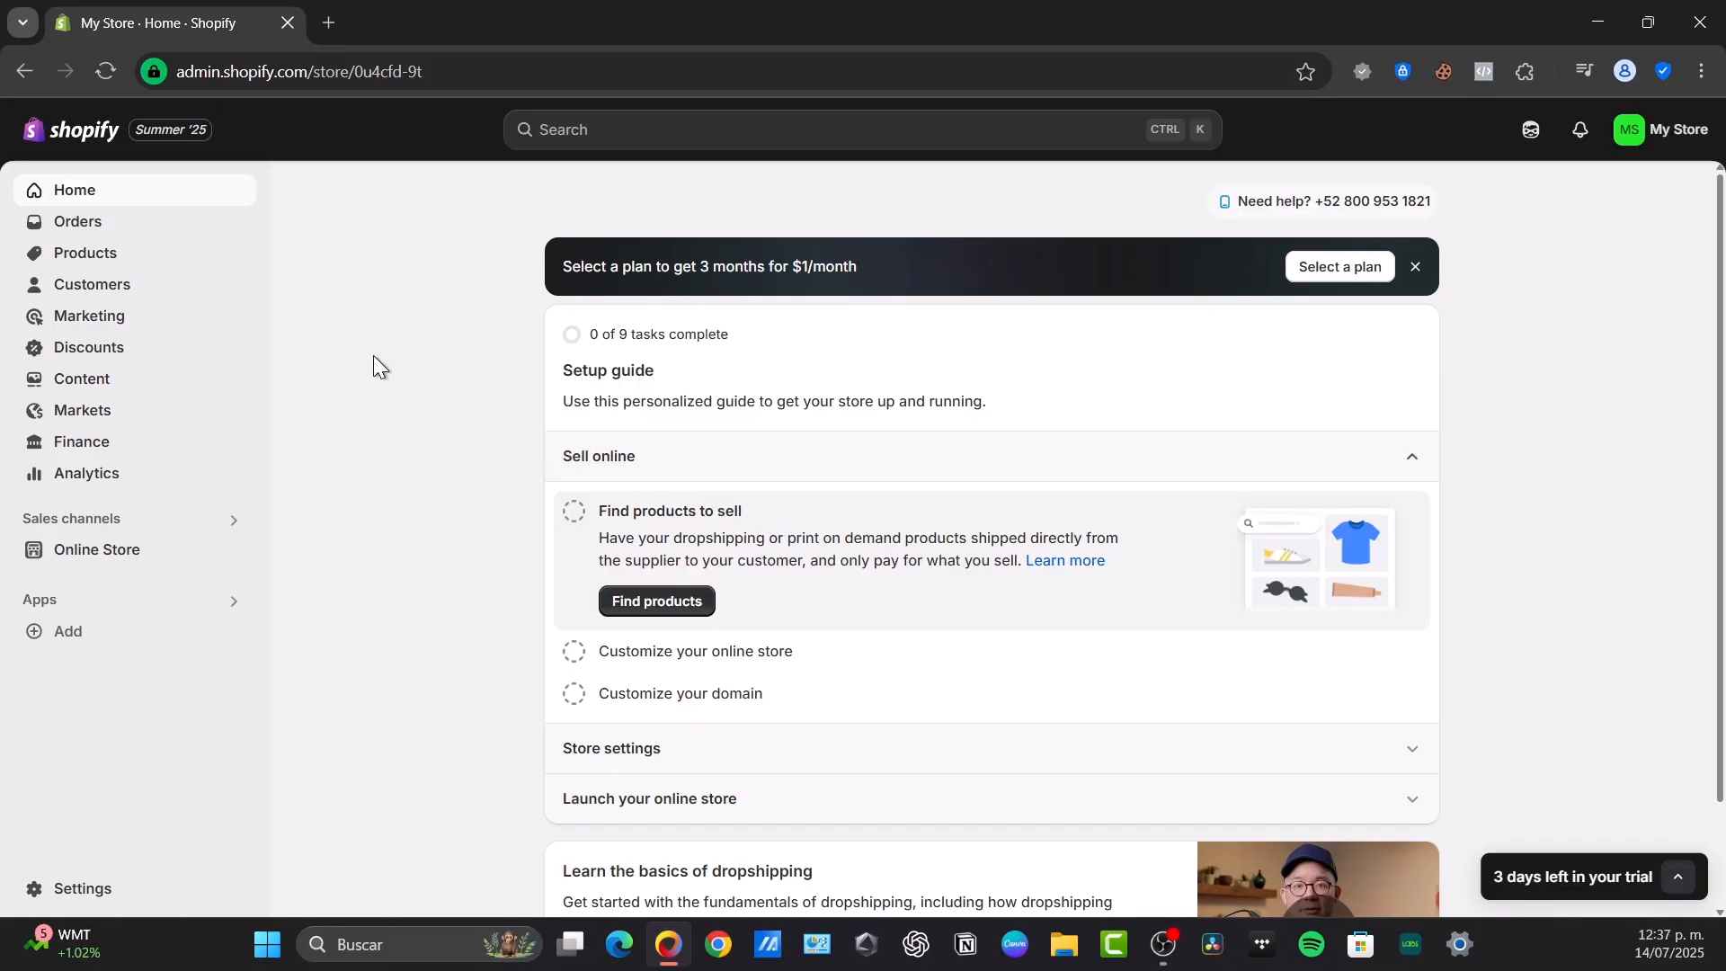
left_click(58, 232)
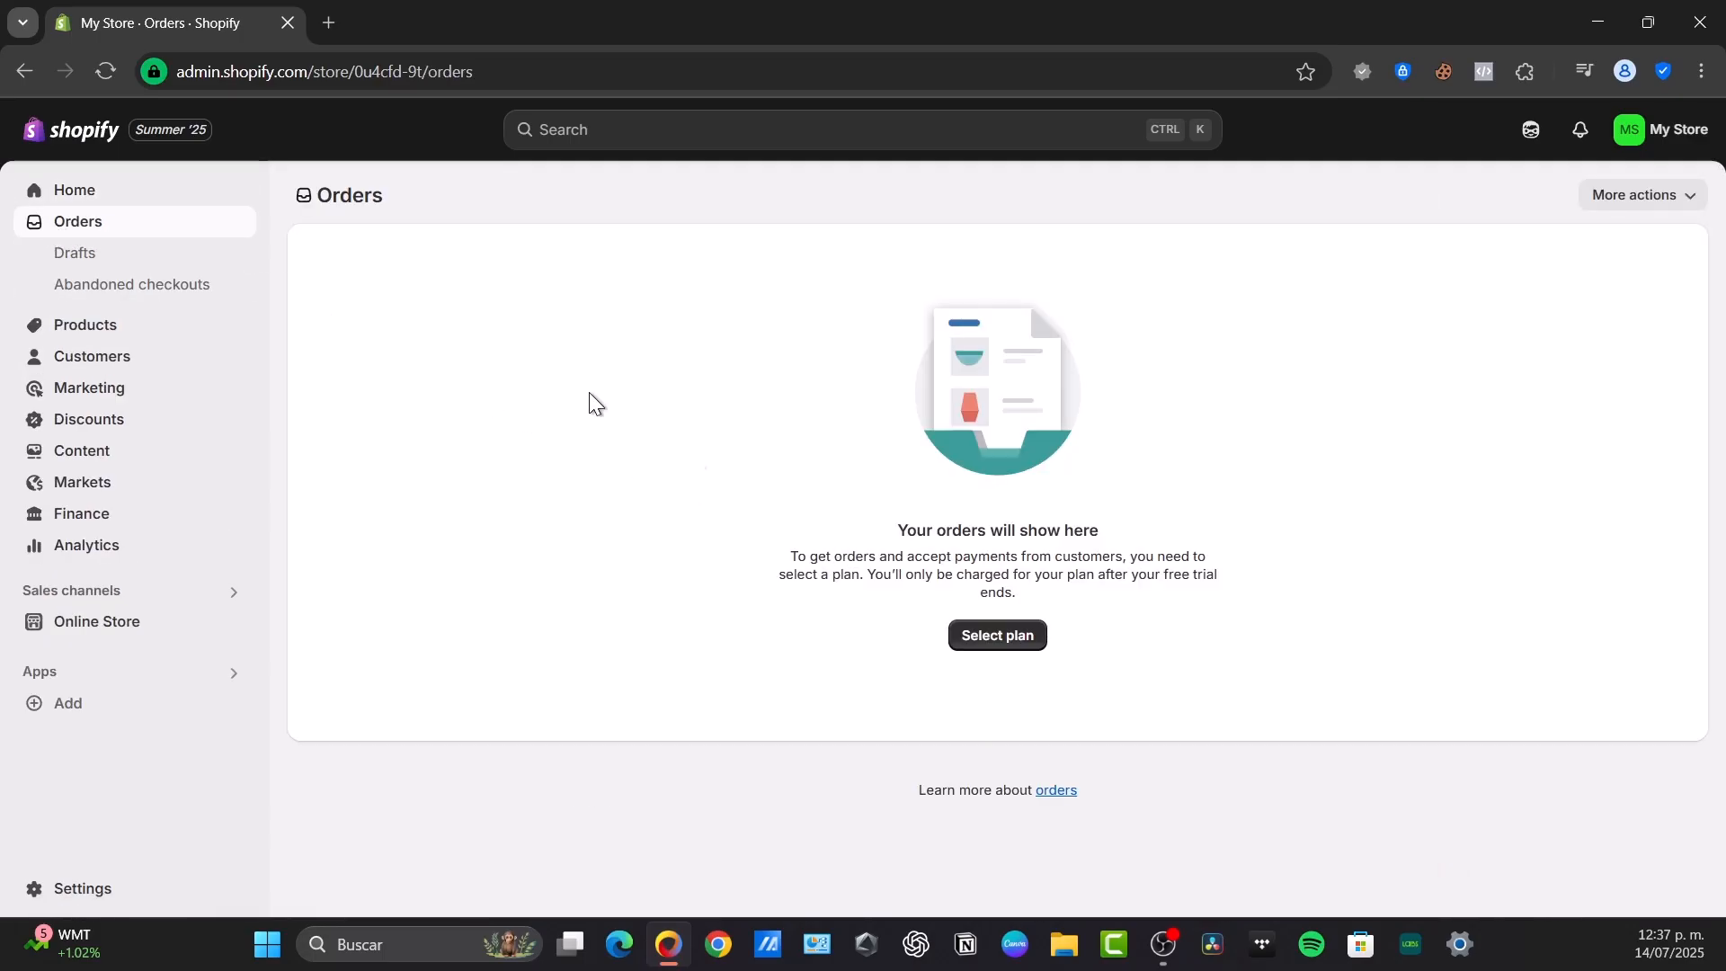
Start adding a new product and look through the sections of its form
left_click(62, 329)
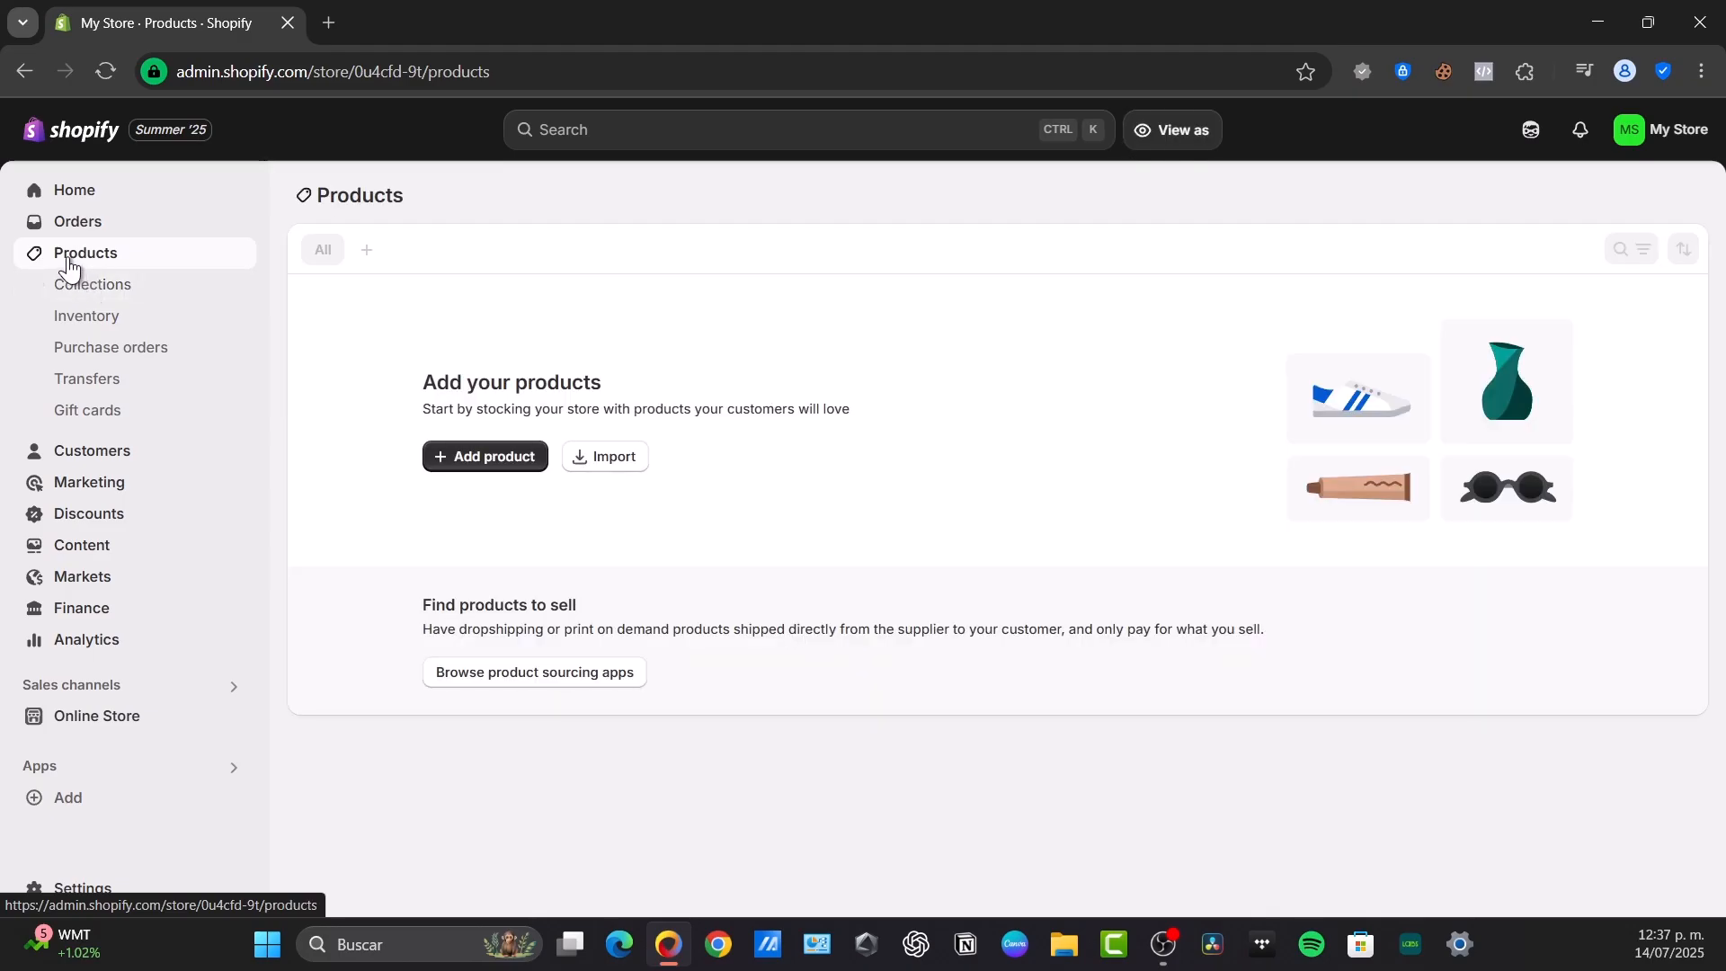
left_click(510, 455)
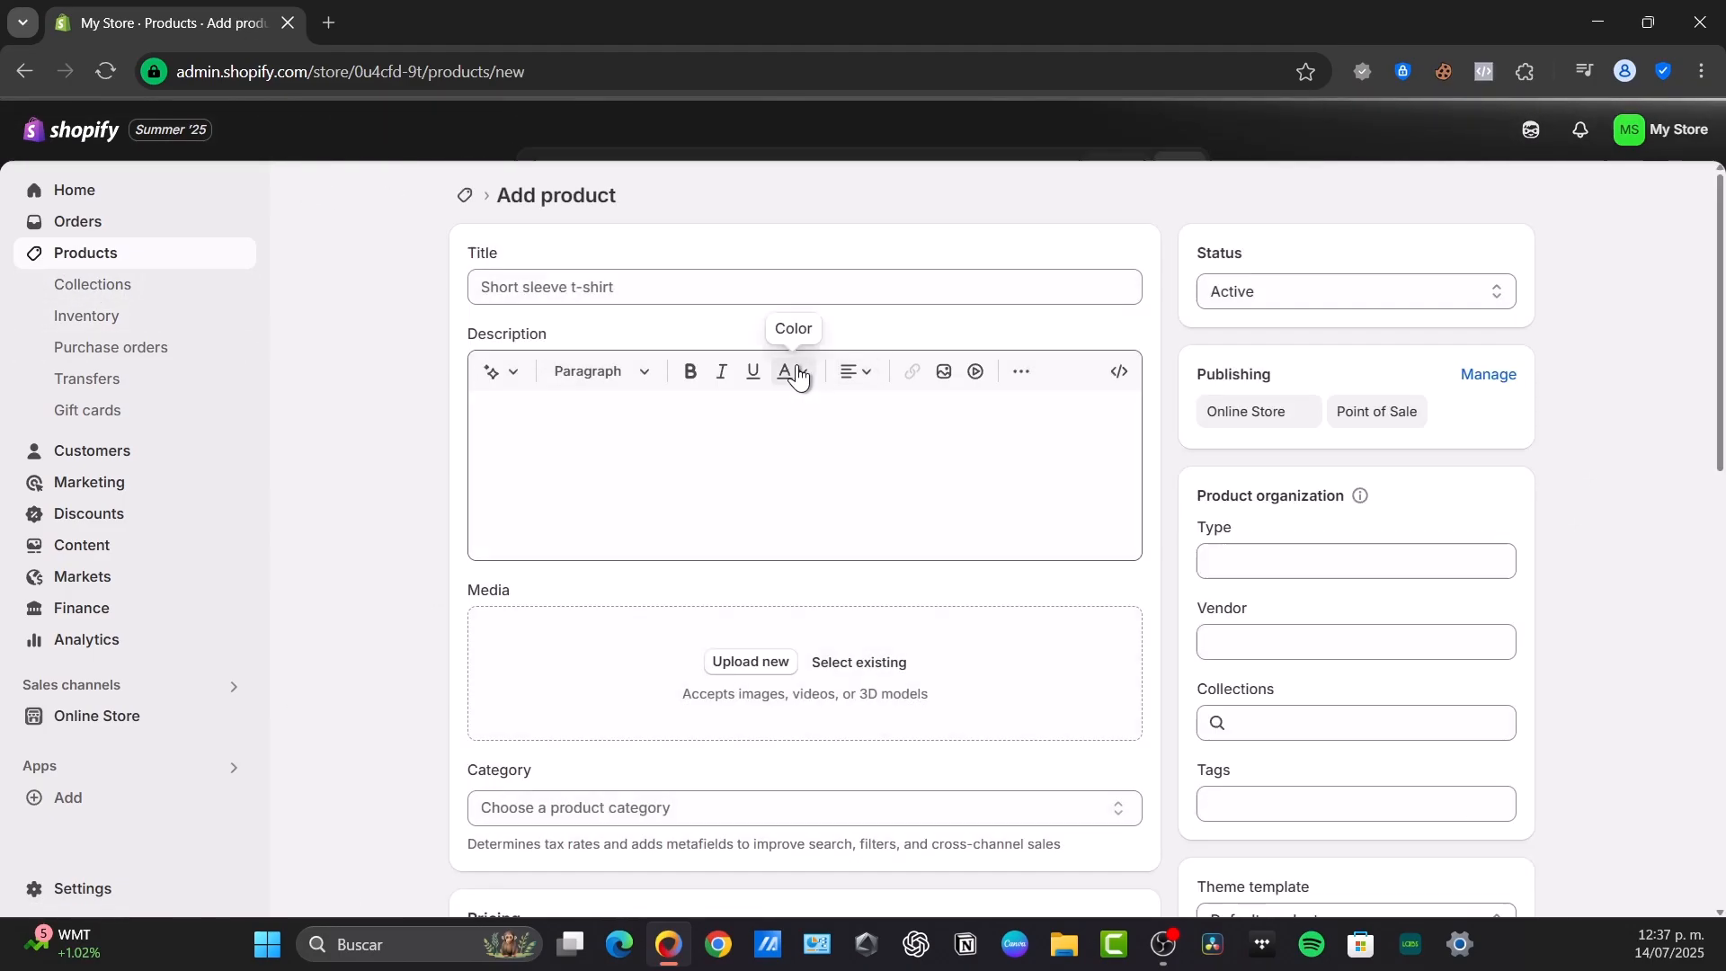
left_click(551, 285)
left_click(614, 446)
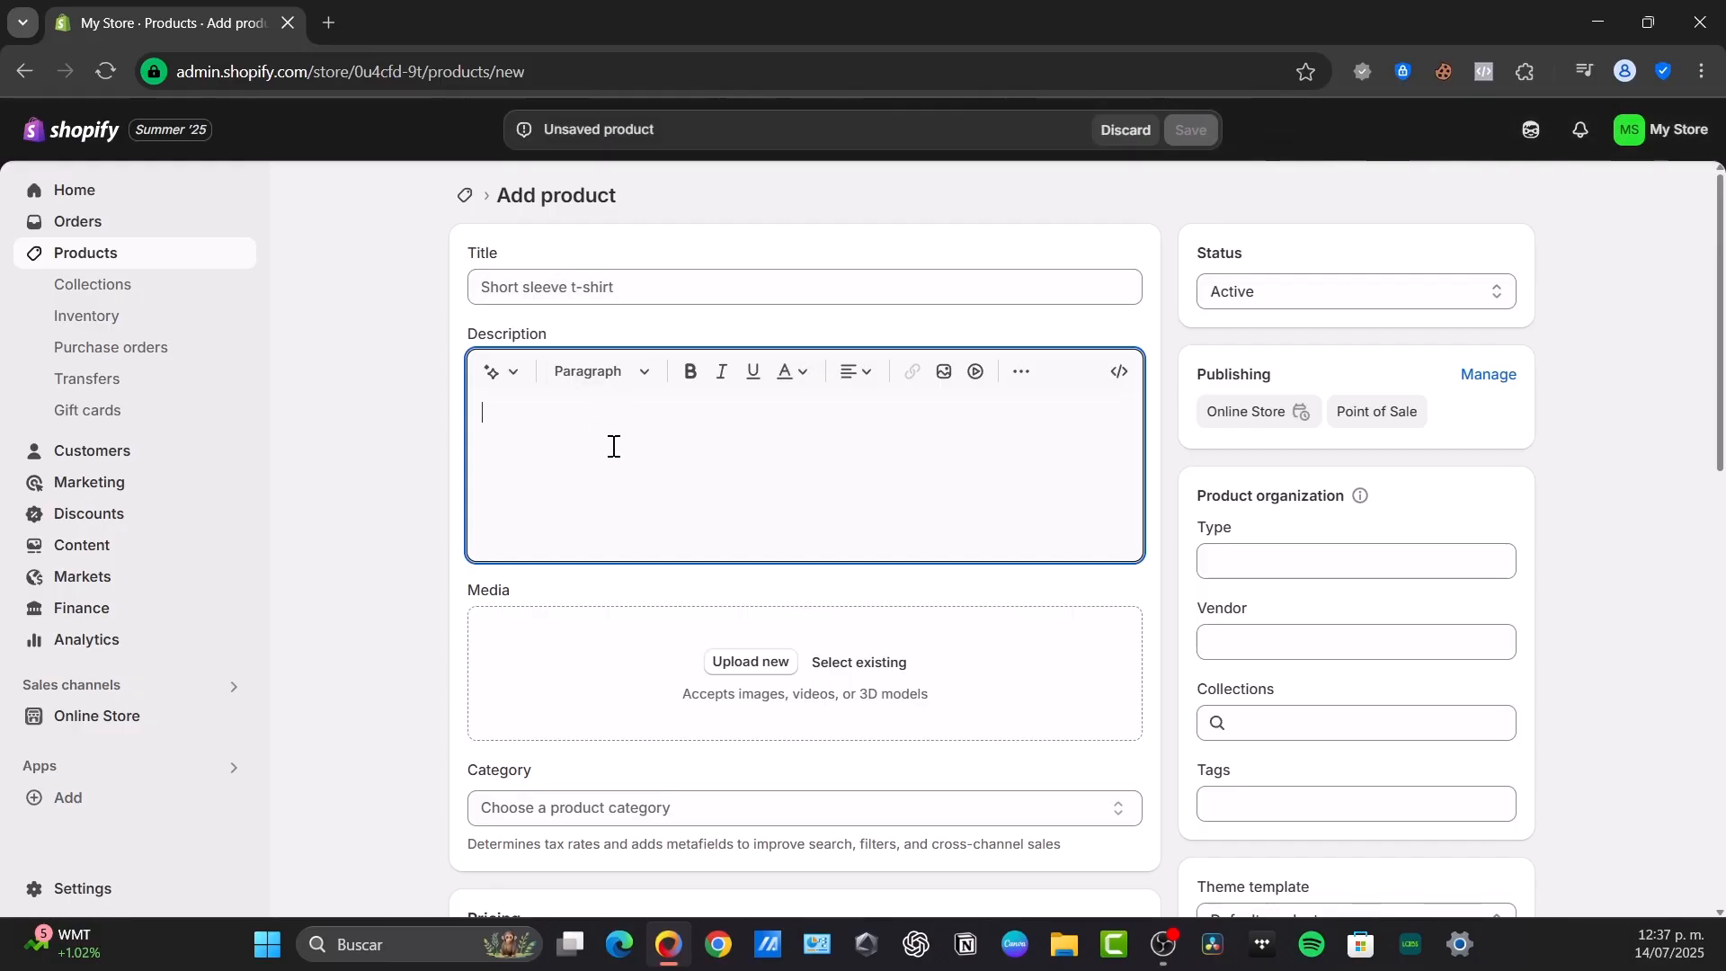
scroll(774, 349, "down", 3)
scroll(694, 461, "down", 8)
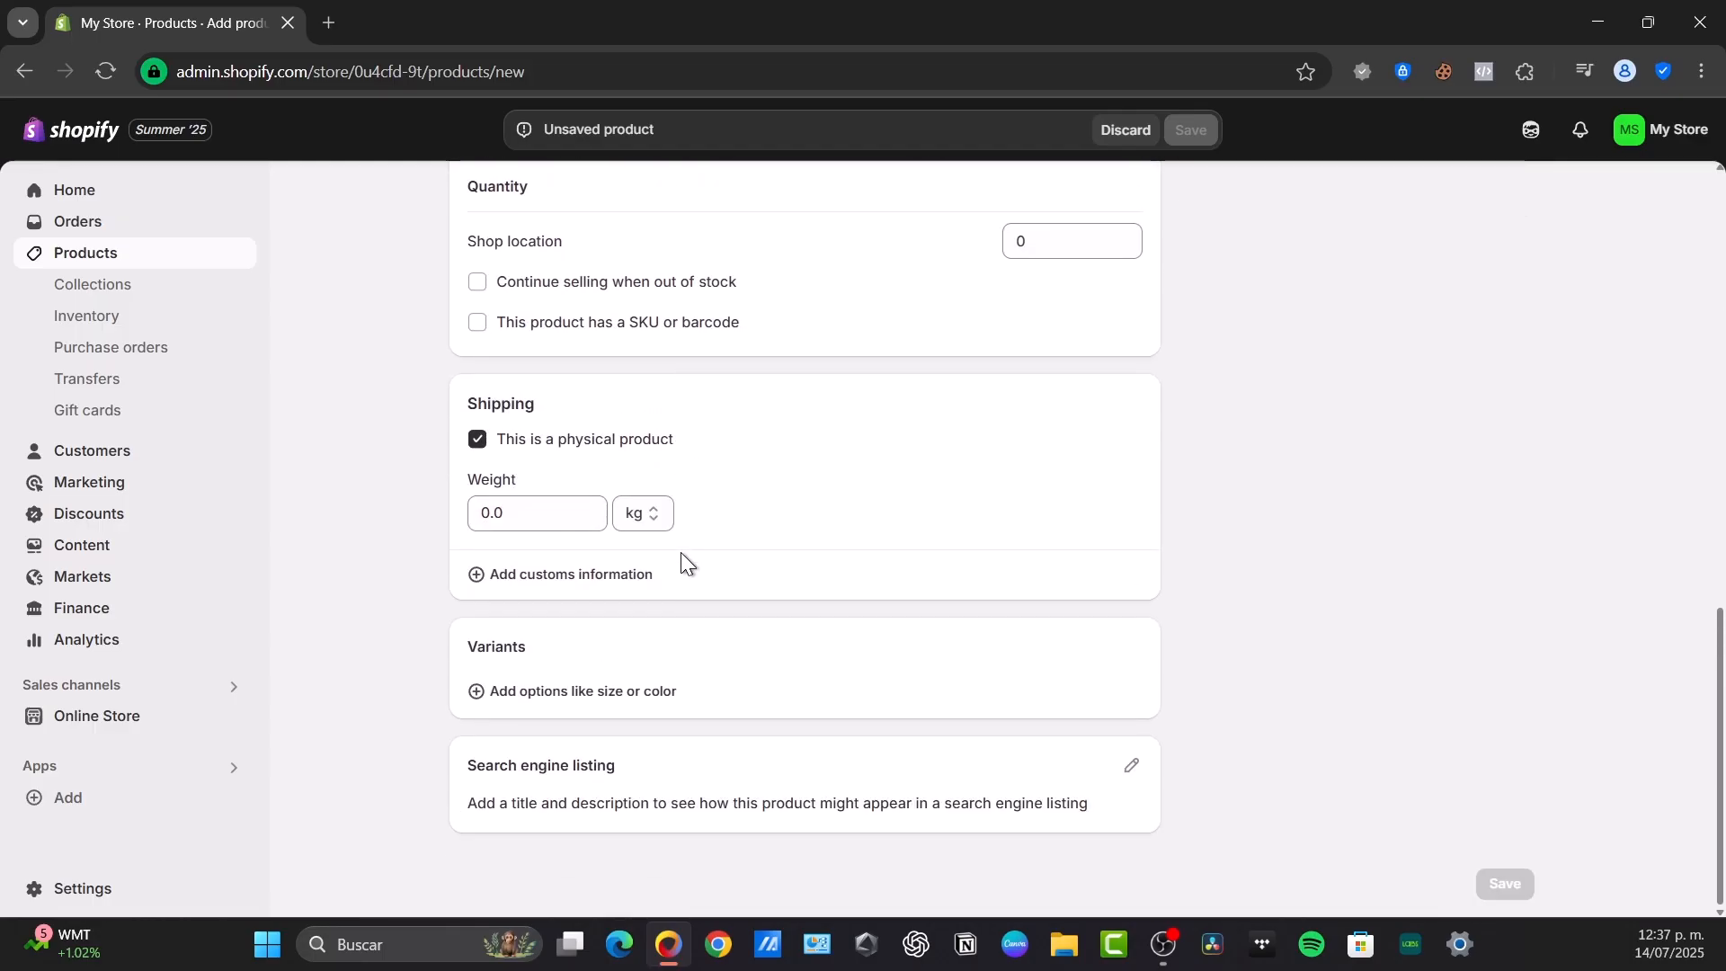
scroll(681, 551, "up", 12)
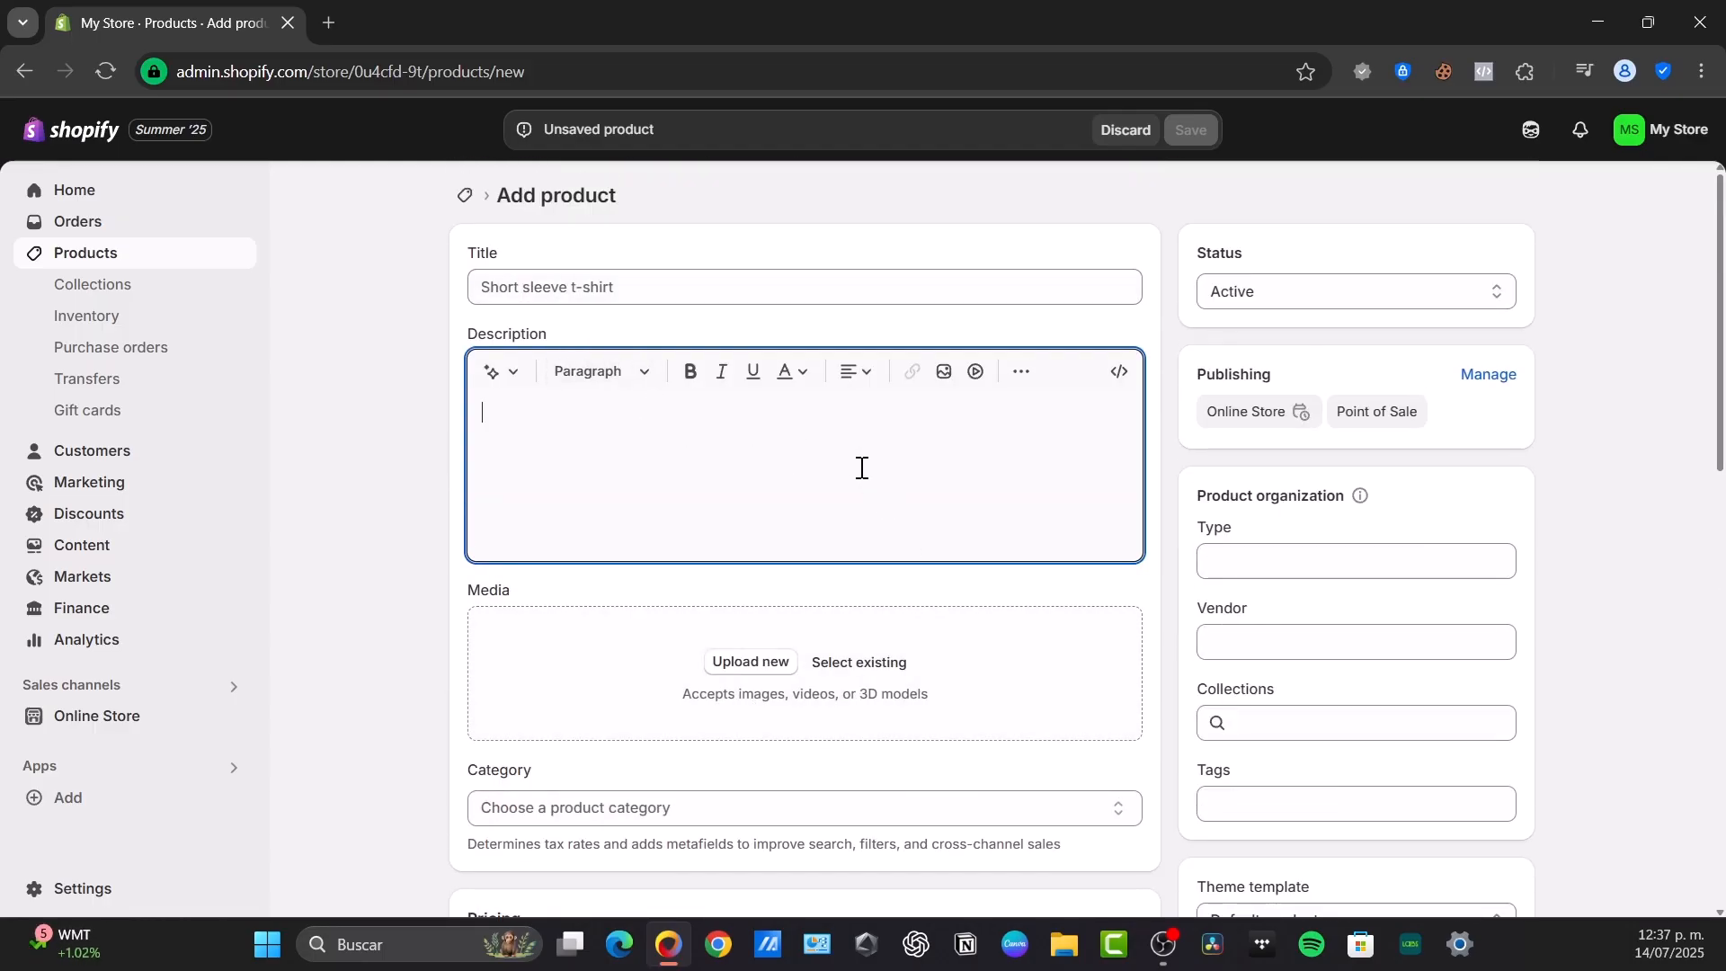
Upload the image work-170662067-oversized-t-shirt from the Descargas folder as the product's media
left_click(746, 664)
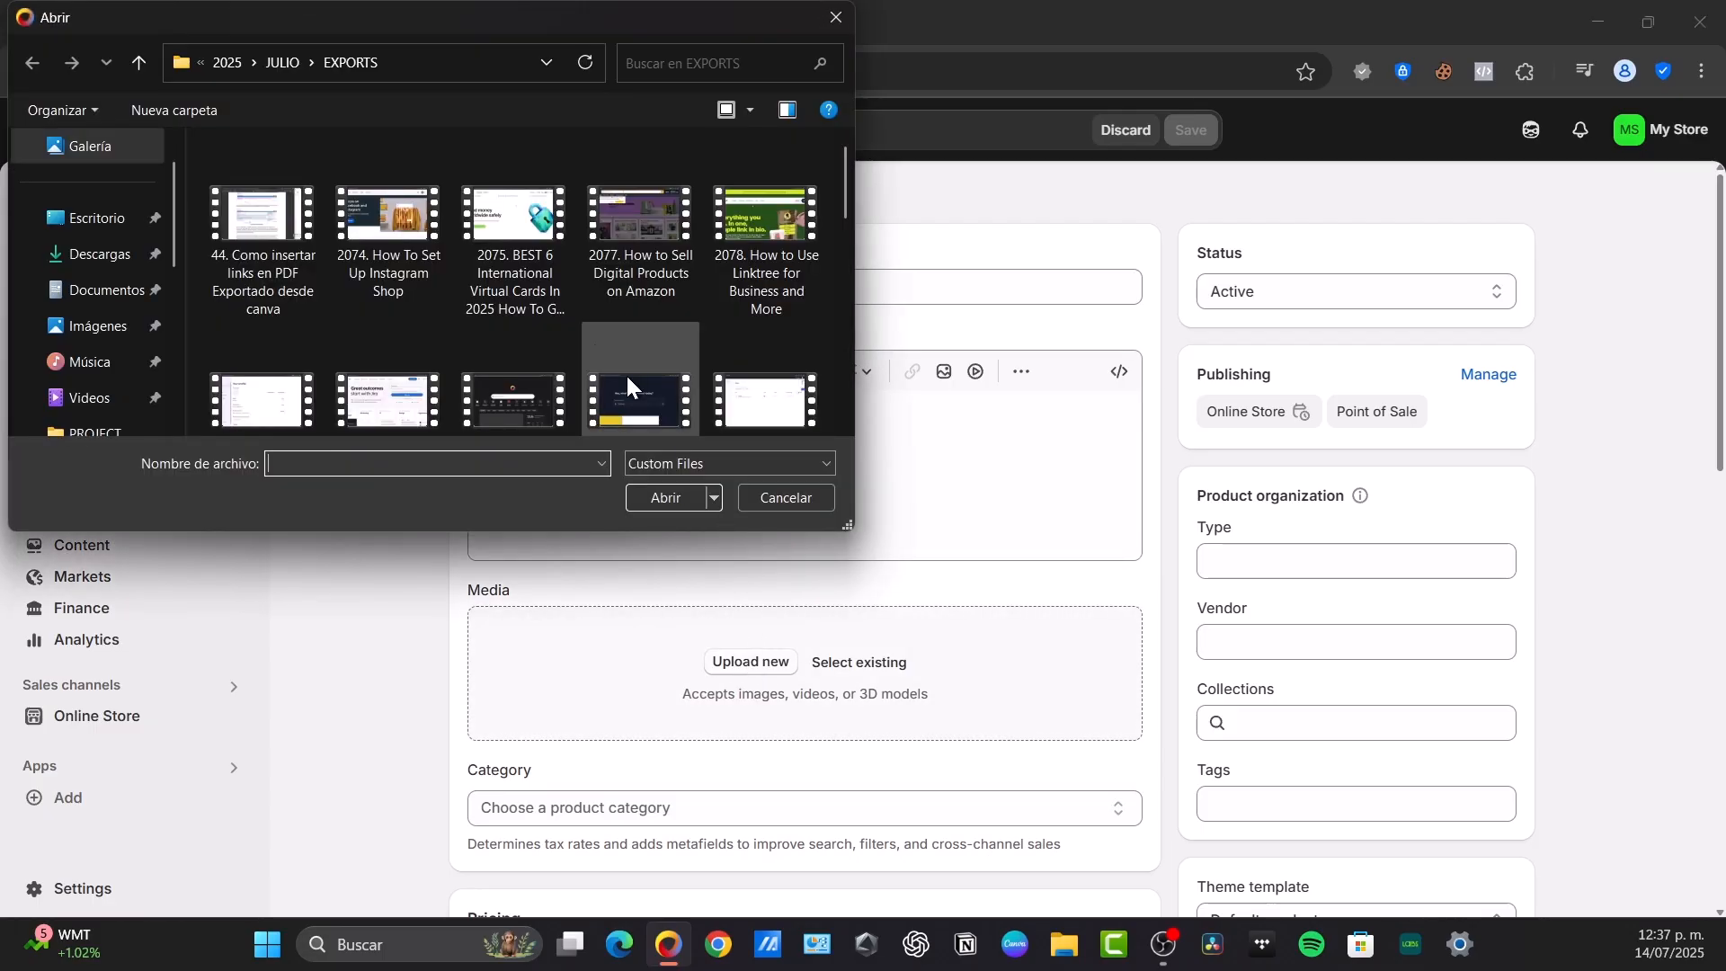
left_click(94, 254)
scroll(640, 260, "down", 15)
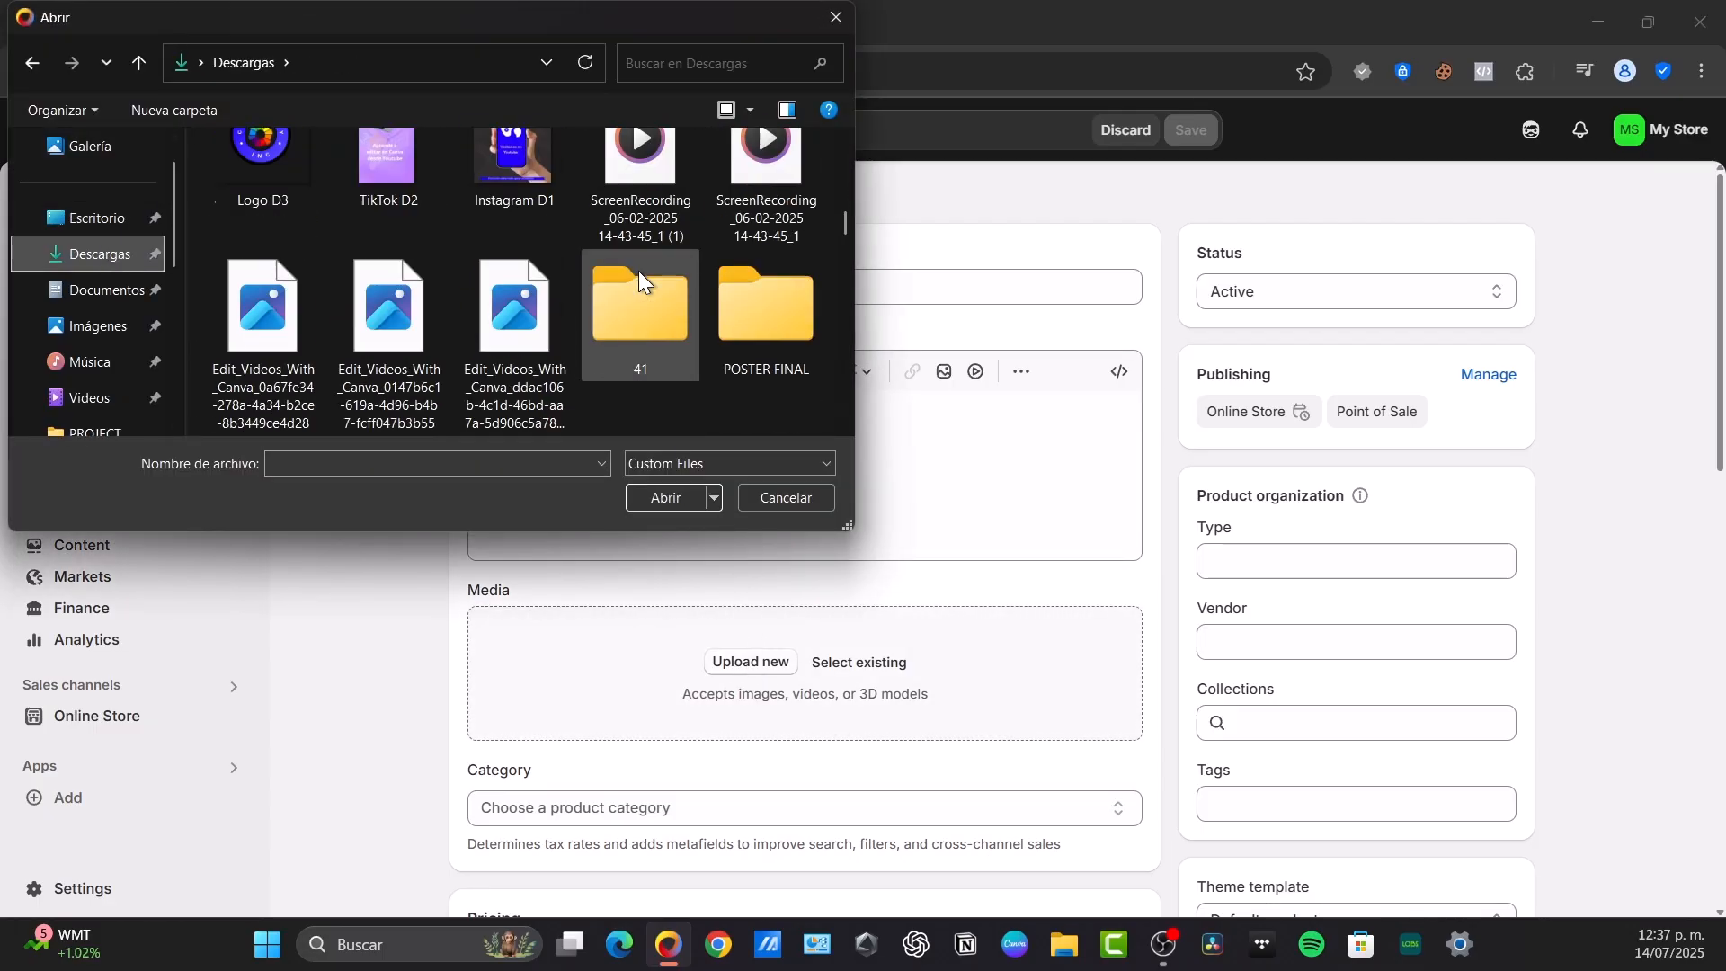
left_click(639, 230)
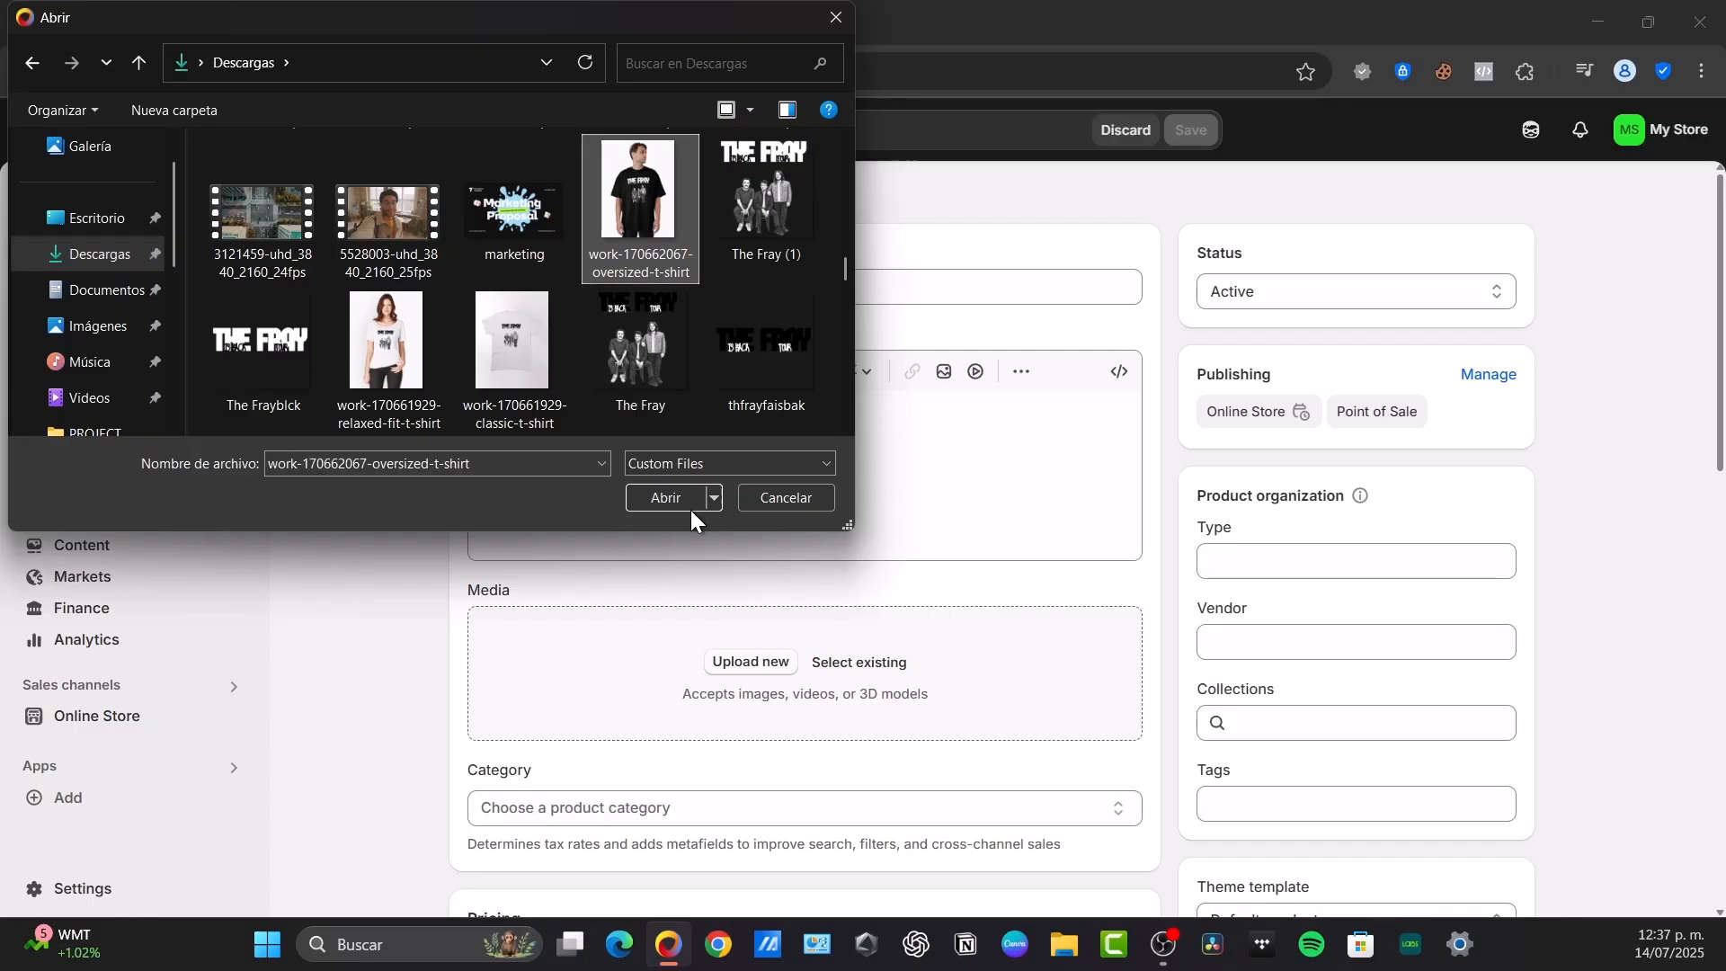
left_click(666, 498)
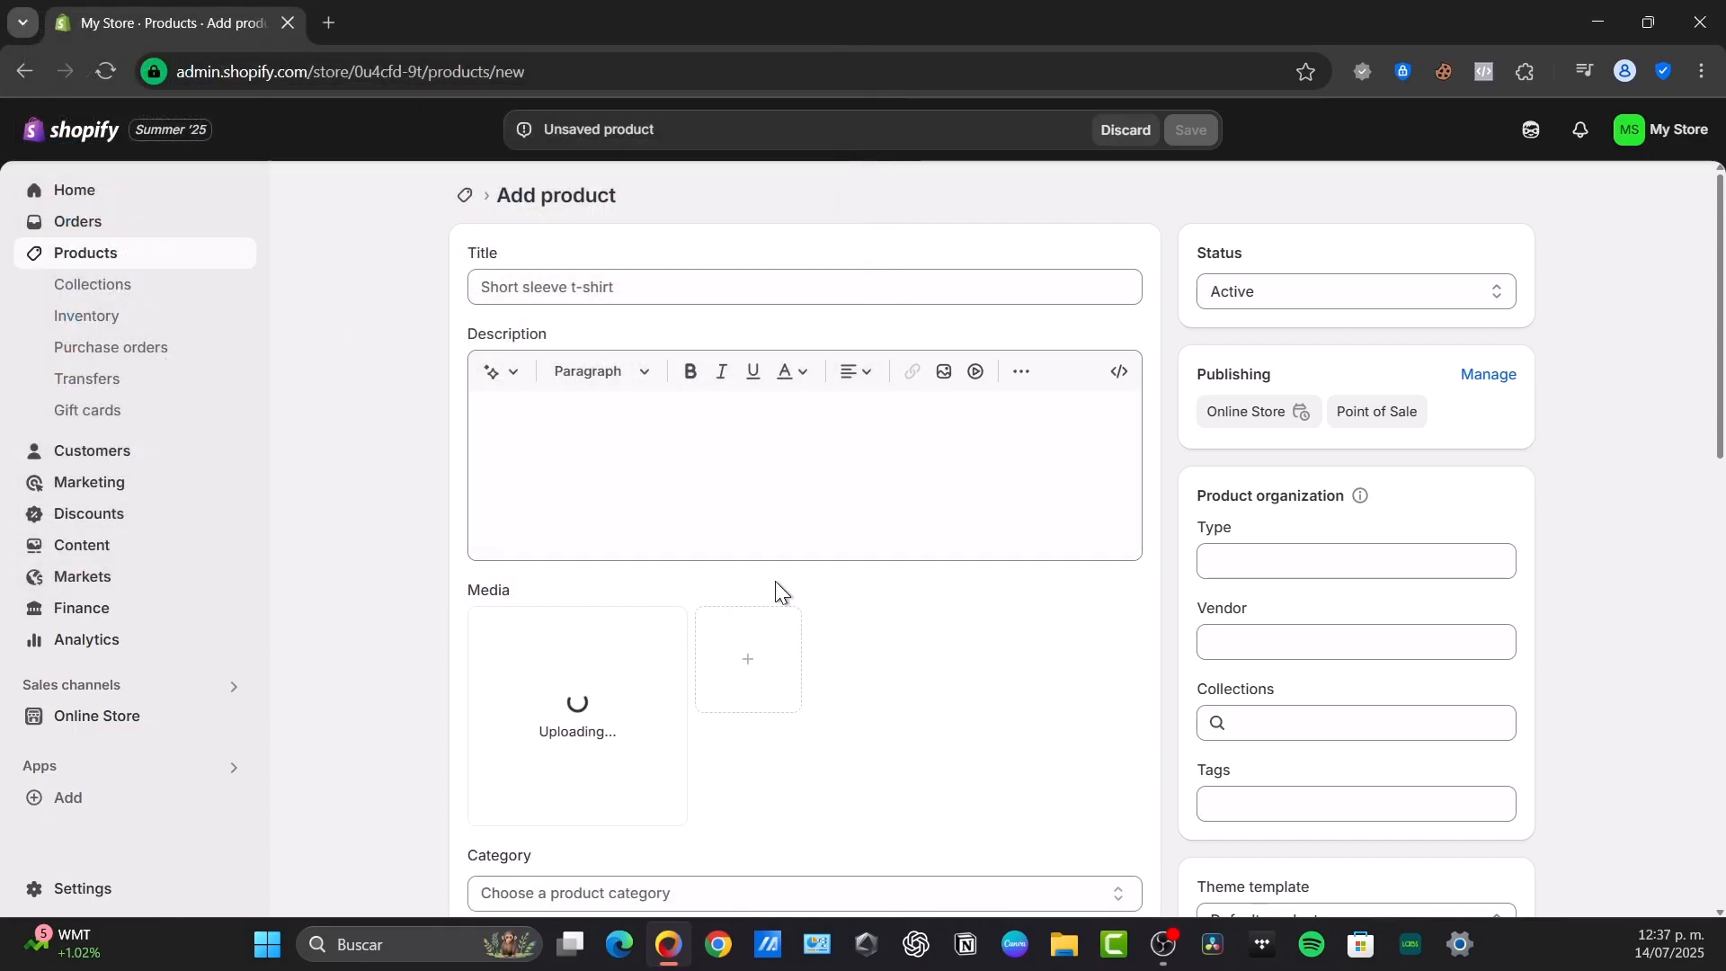
Title the product "T Shirt The Fray Is Back 2025"
left_click(692, 286)
type("Th")
key("BackSpace")
type("sHIRTt")
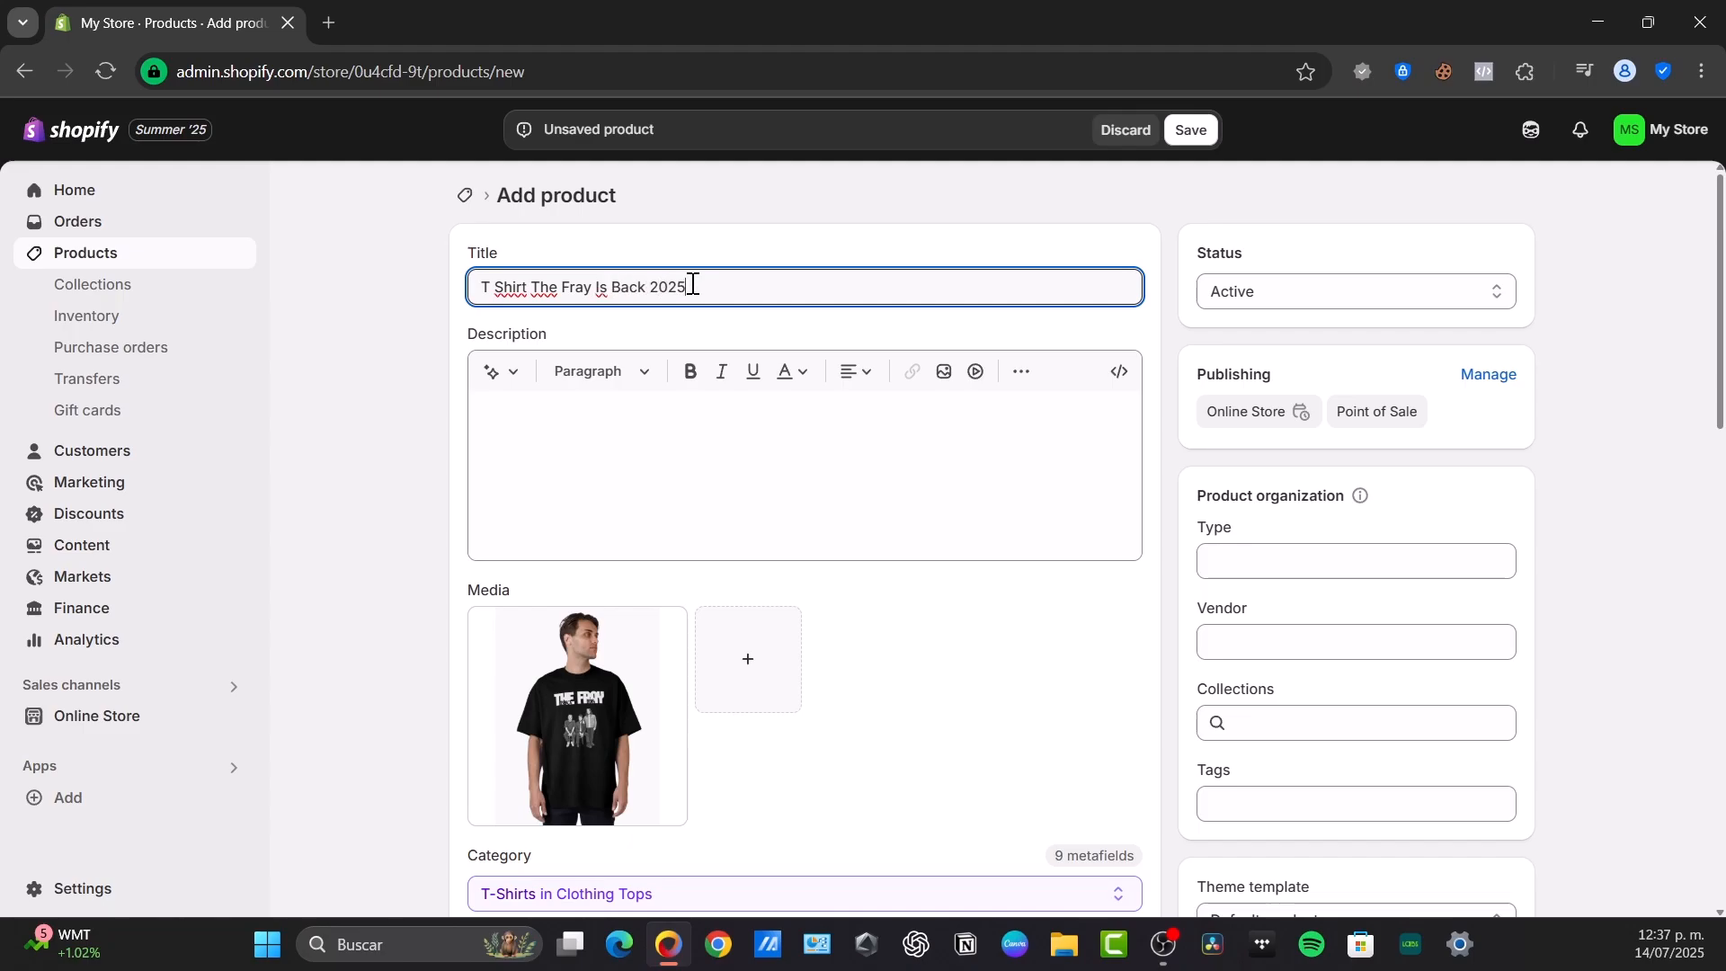
Generate an Expert-tone product description using the product title as keywords, and keep the generated text
left_click(916, 424)
triple_click(634, 286)
key("ctrl+c")
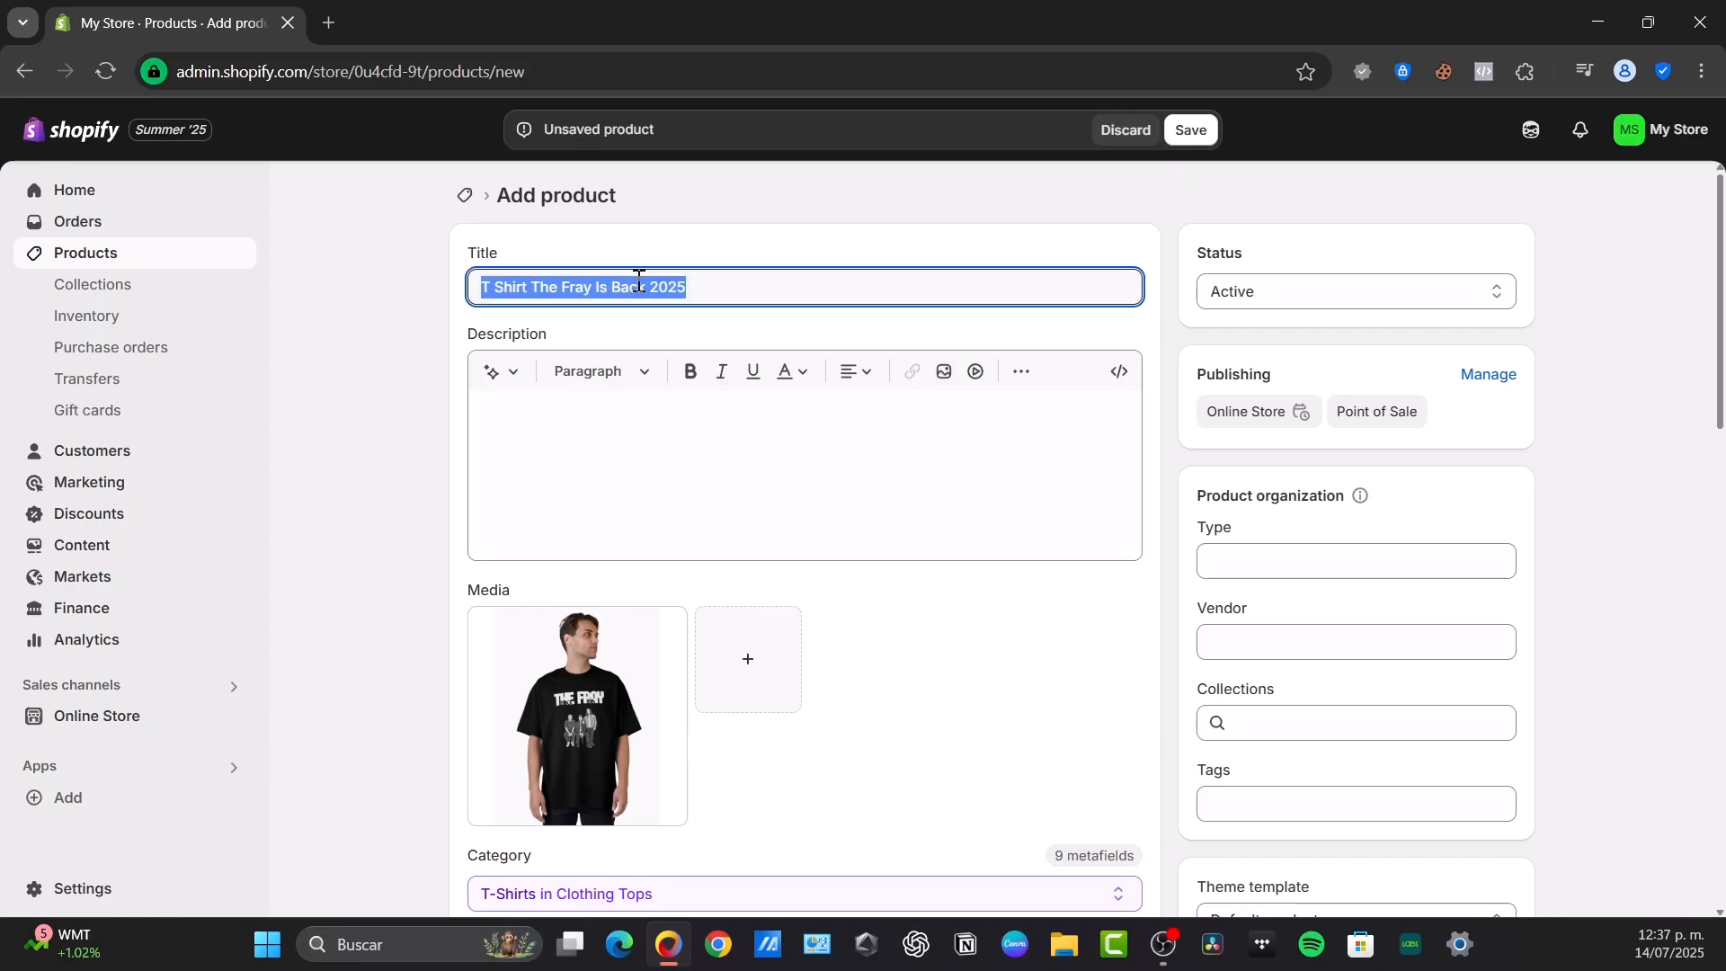
left_click(496, 371)
key("ctrl+v")
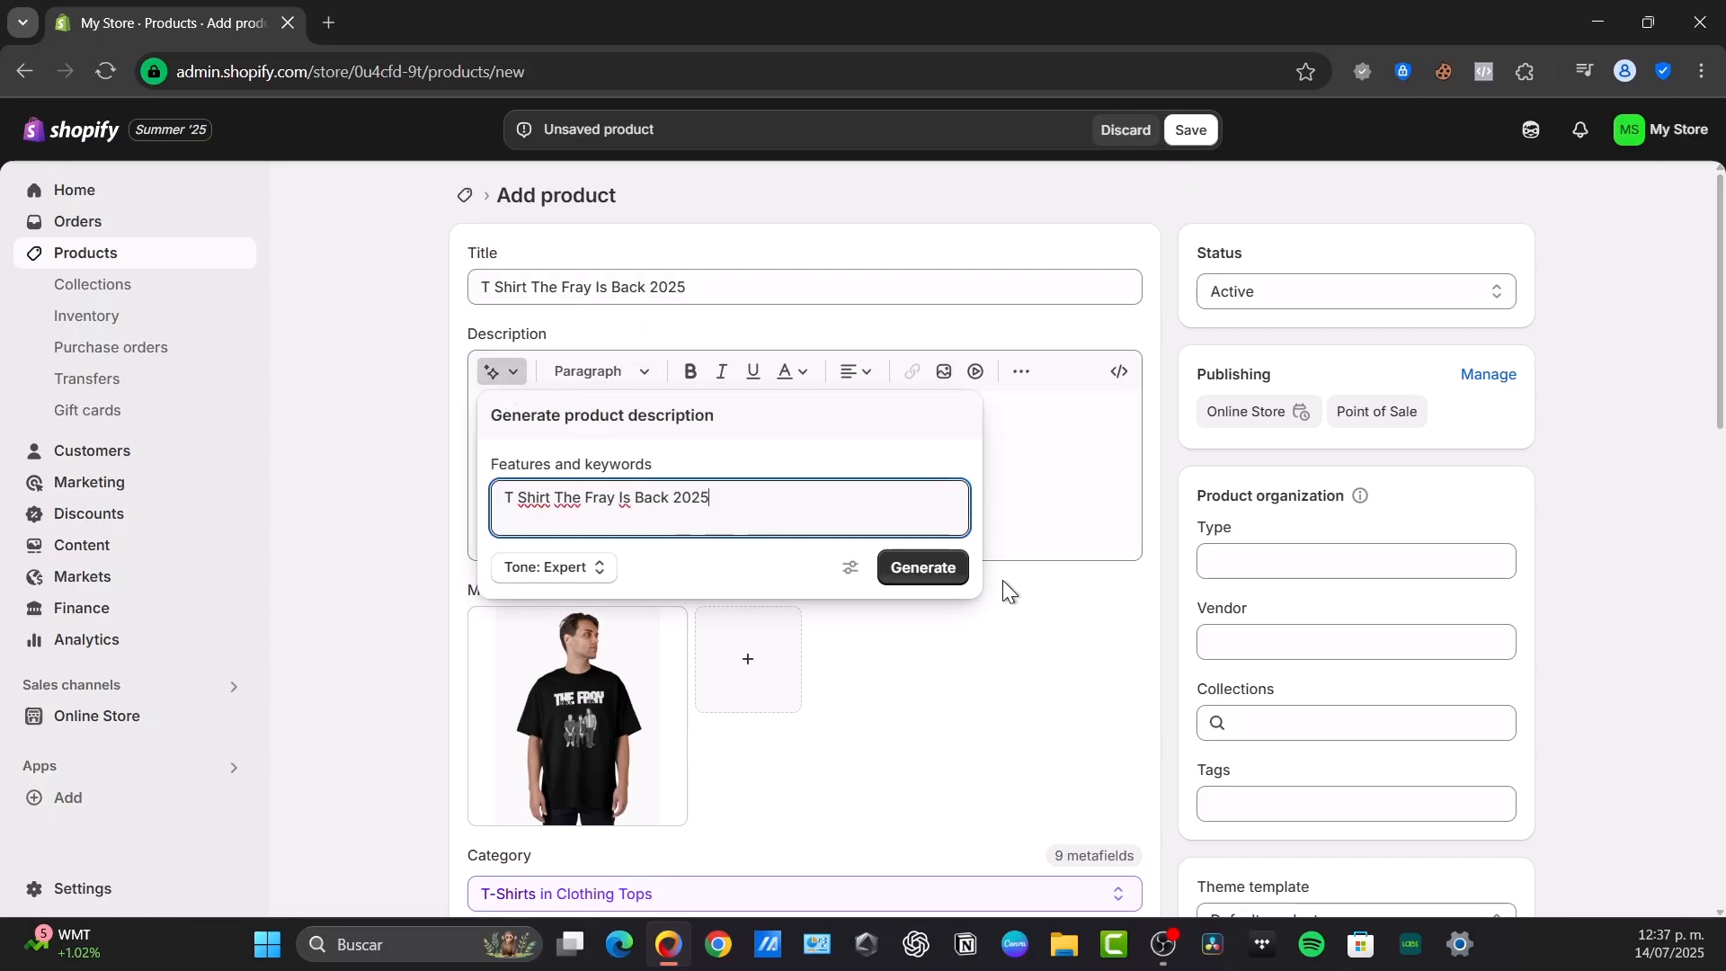
left_click(921, 567)
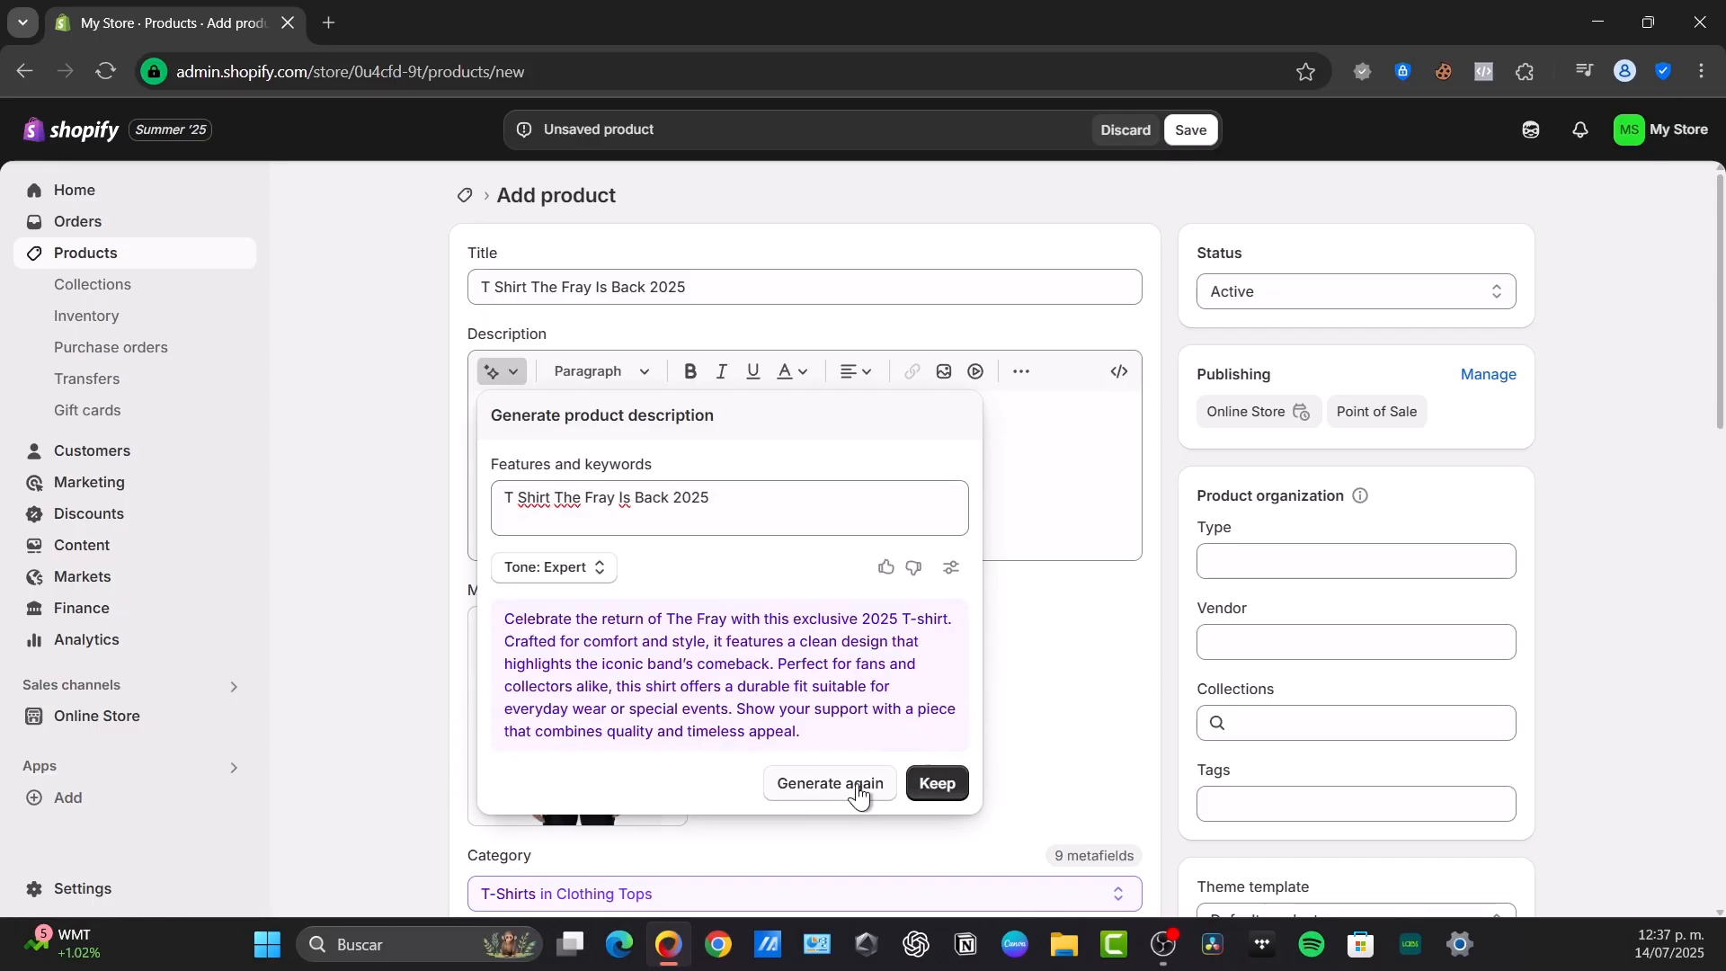
left_click(937, 783)
Set the product's price to $29
scroll(624, 432, "down", 3)
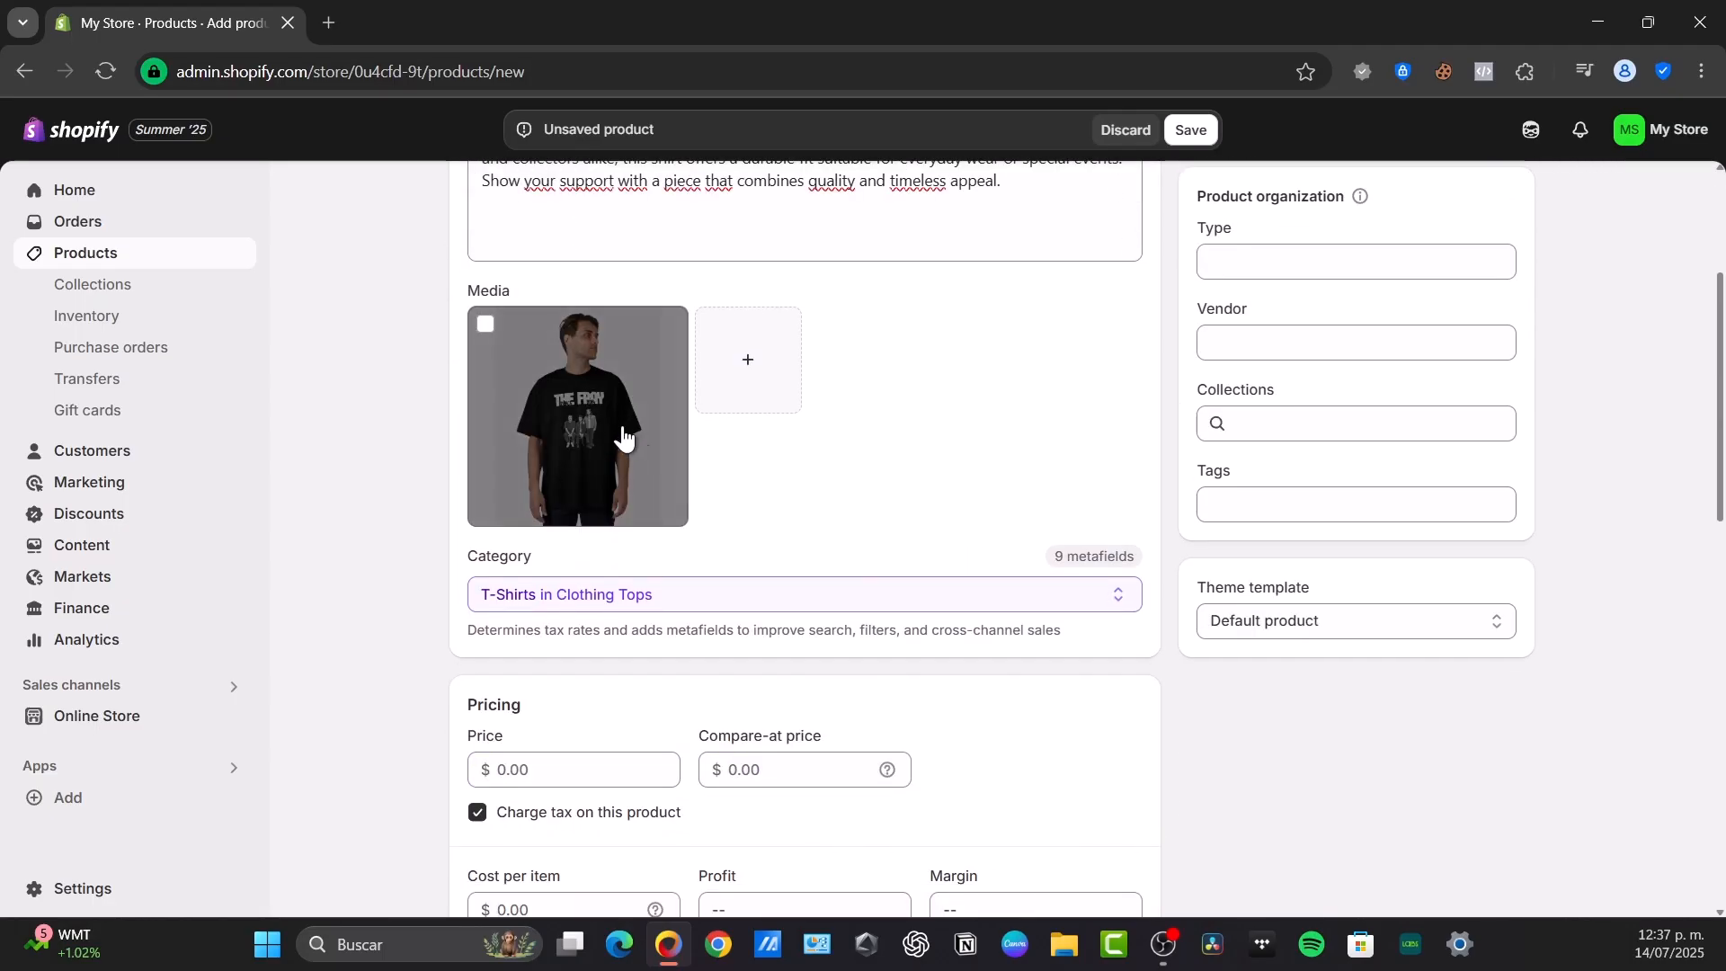
scroll(813, 467, "down", 3)
left_click(575, 464)
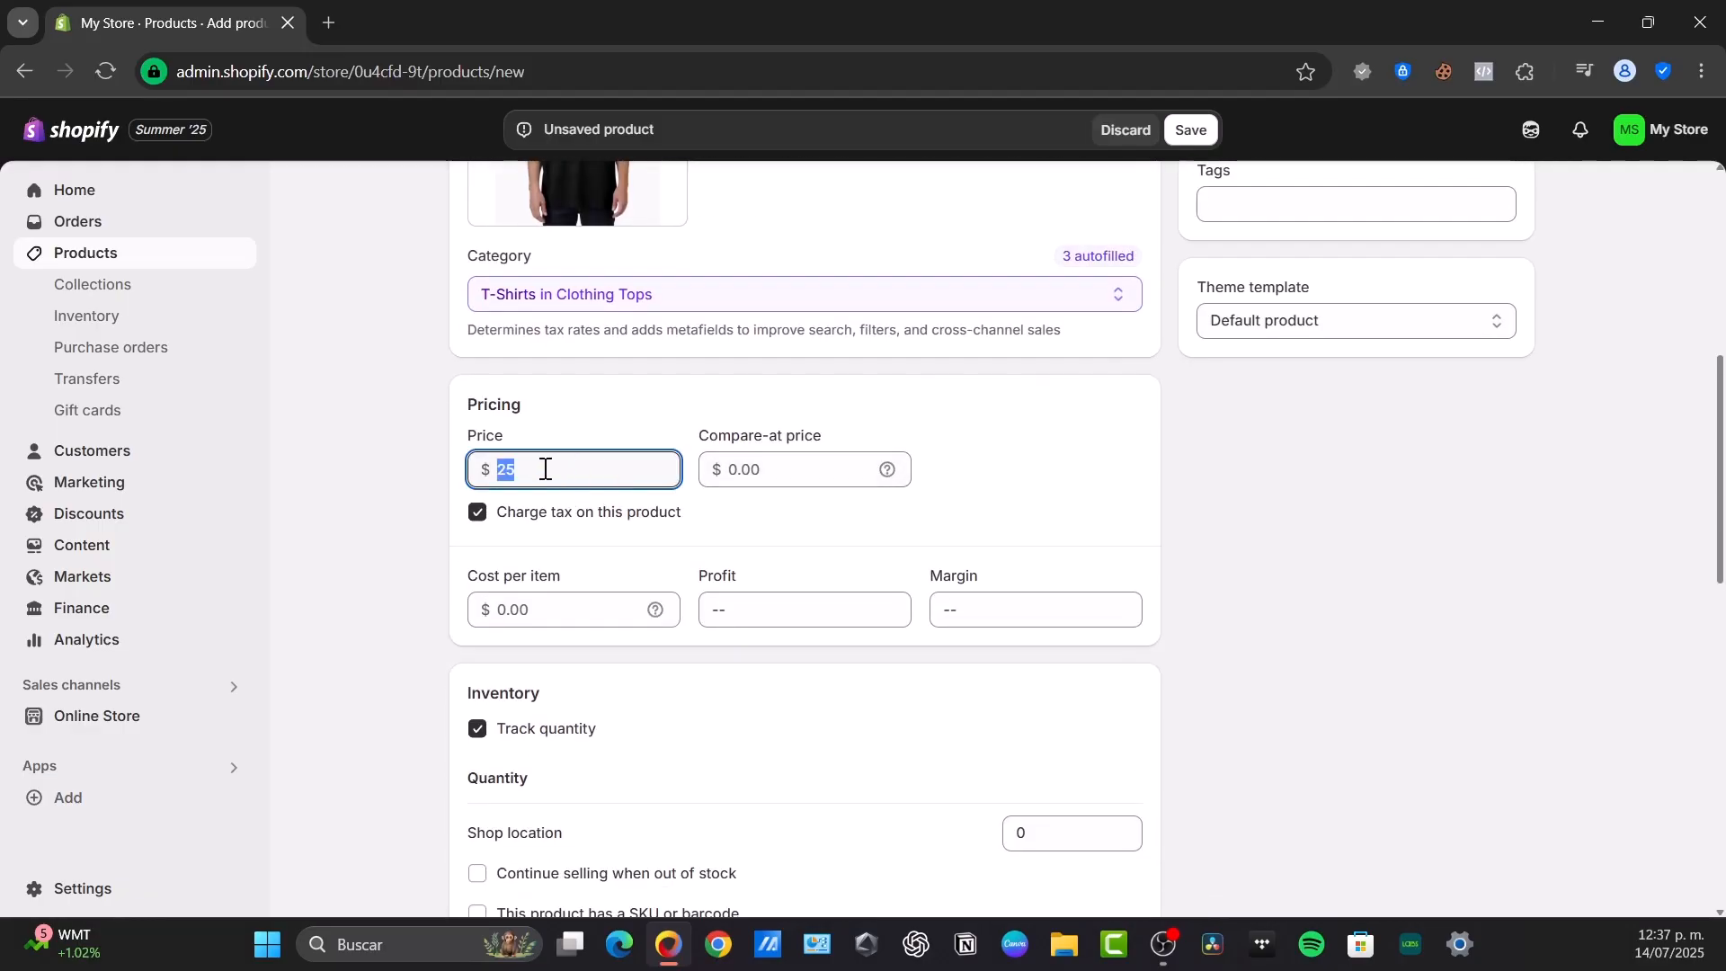
type("29")
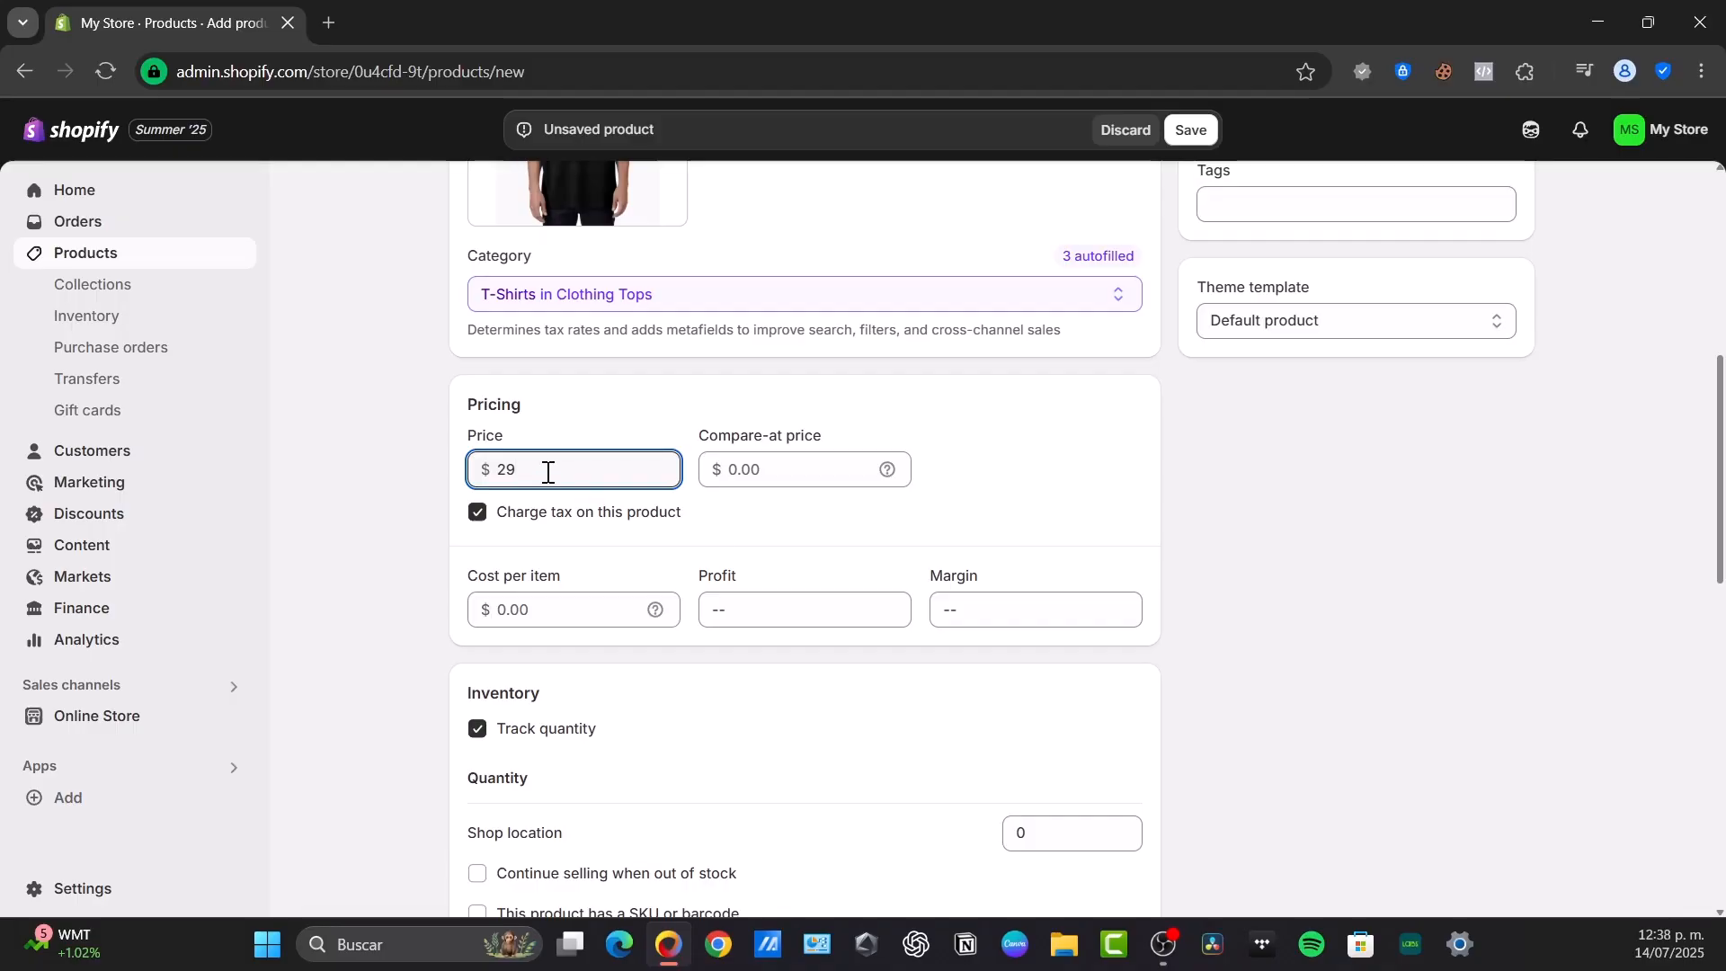
left_click(690, 470)
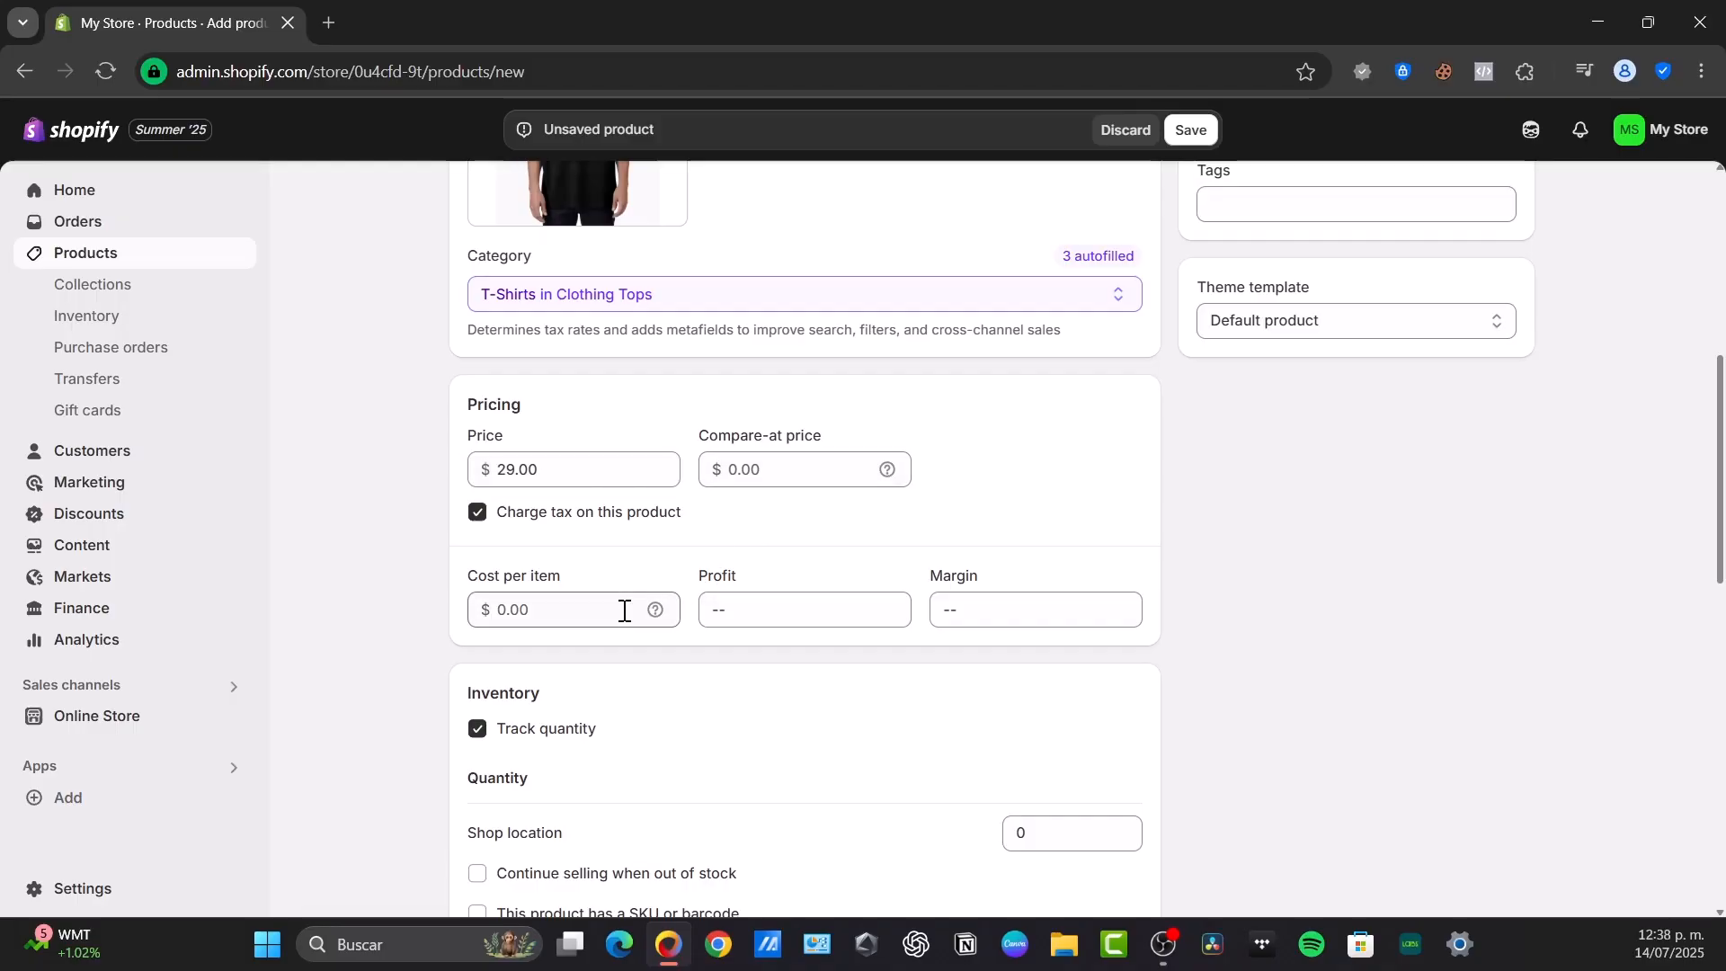
Review the new product's inventory, shipping, variants, category metafields and search engine listing
scroll(669, 717, "down", 3)
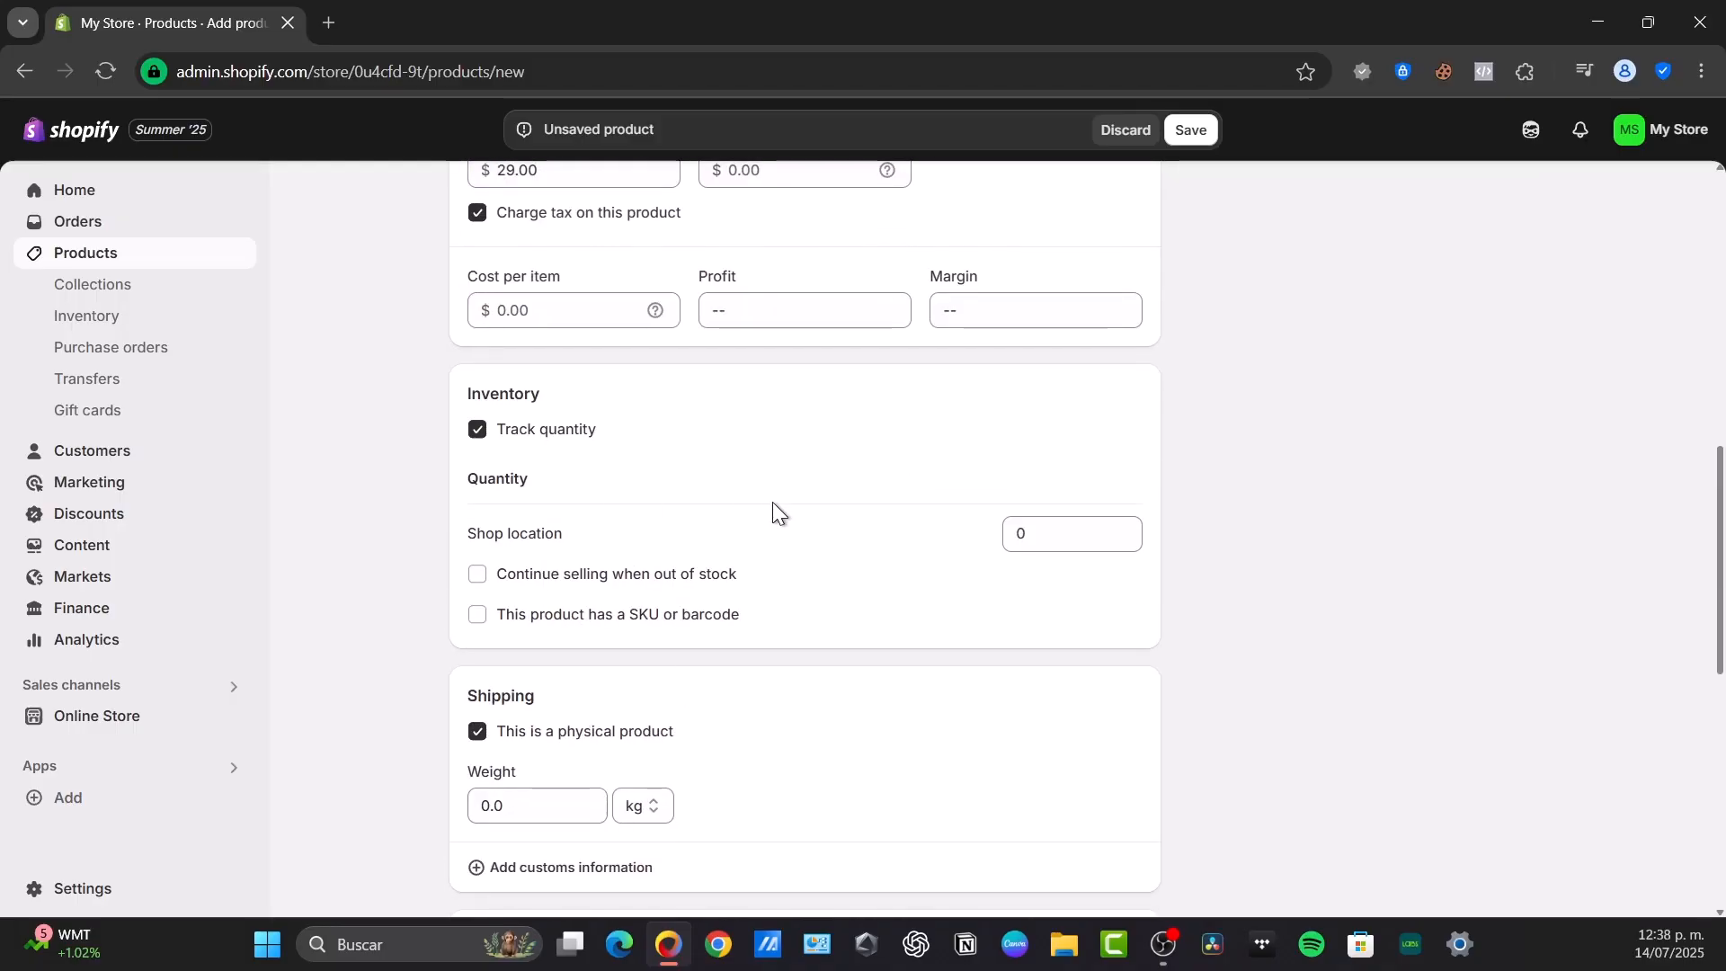
scroll(773, 508, "down", 3)
scroll(773, 584, "down", 3)
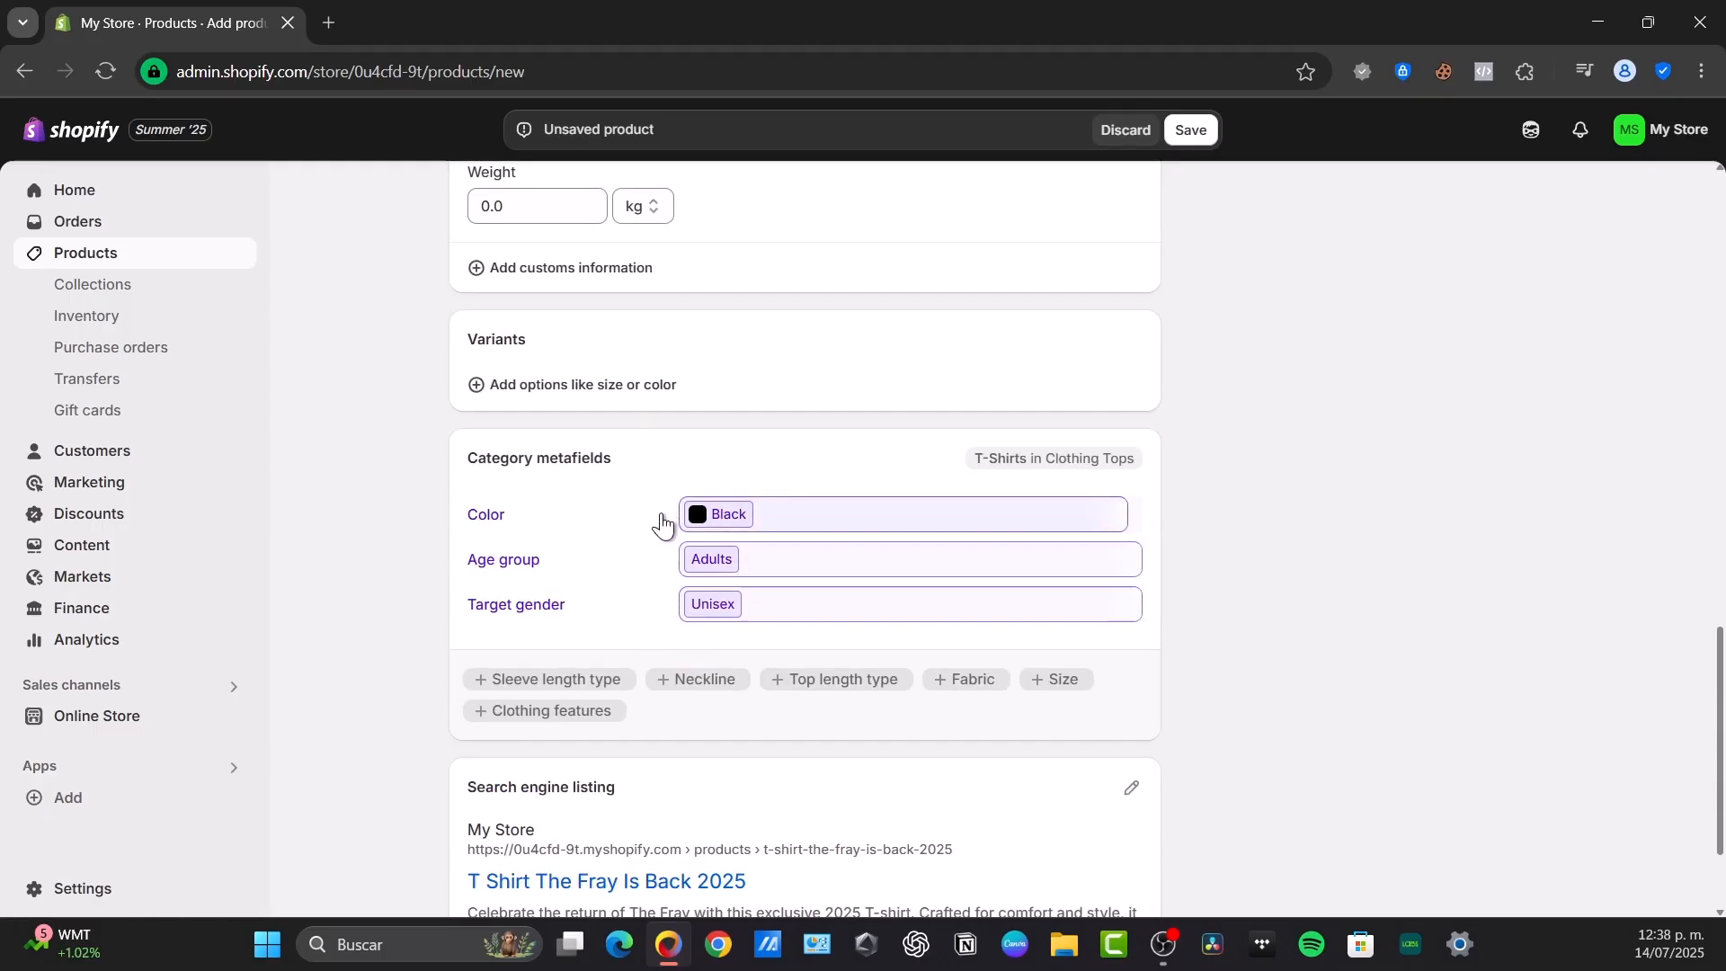
scroll(723, 633, "down", 2)
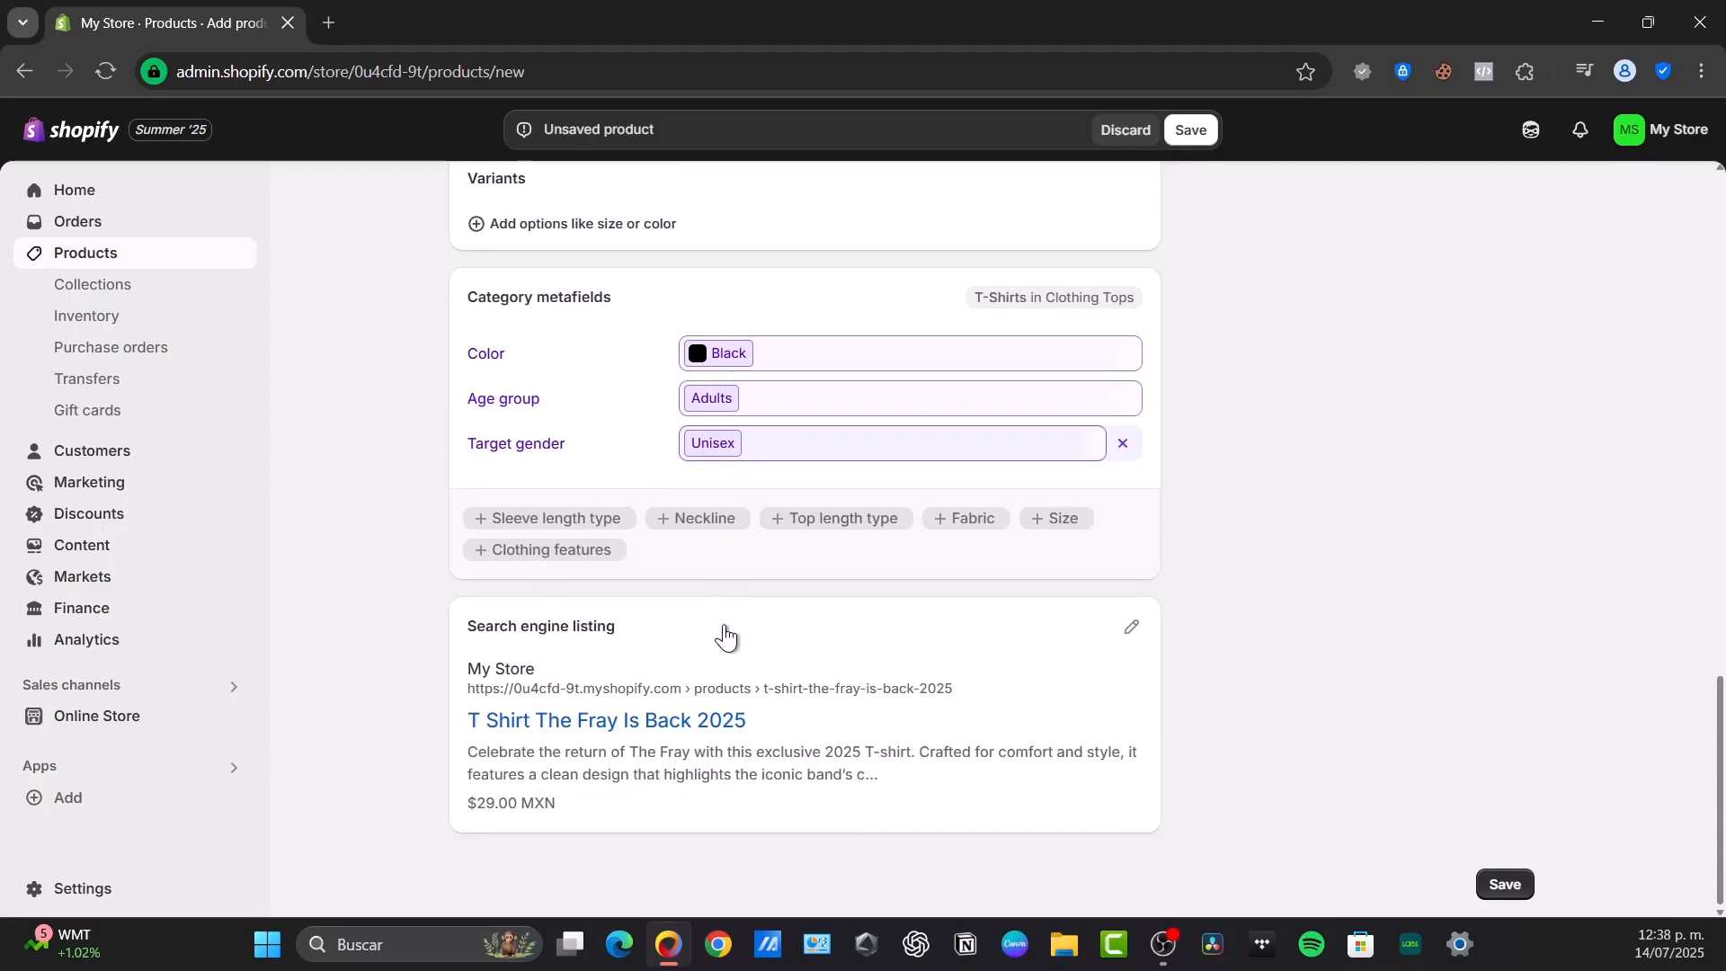
Add a Size option to the product's variants with the values S, M, L, XL and 2XL
scroll(722, 628, "up", 3)
left_click(557, 531)
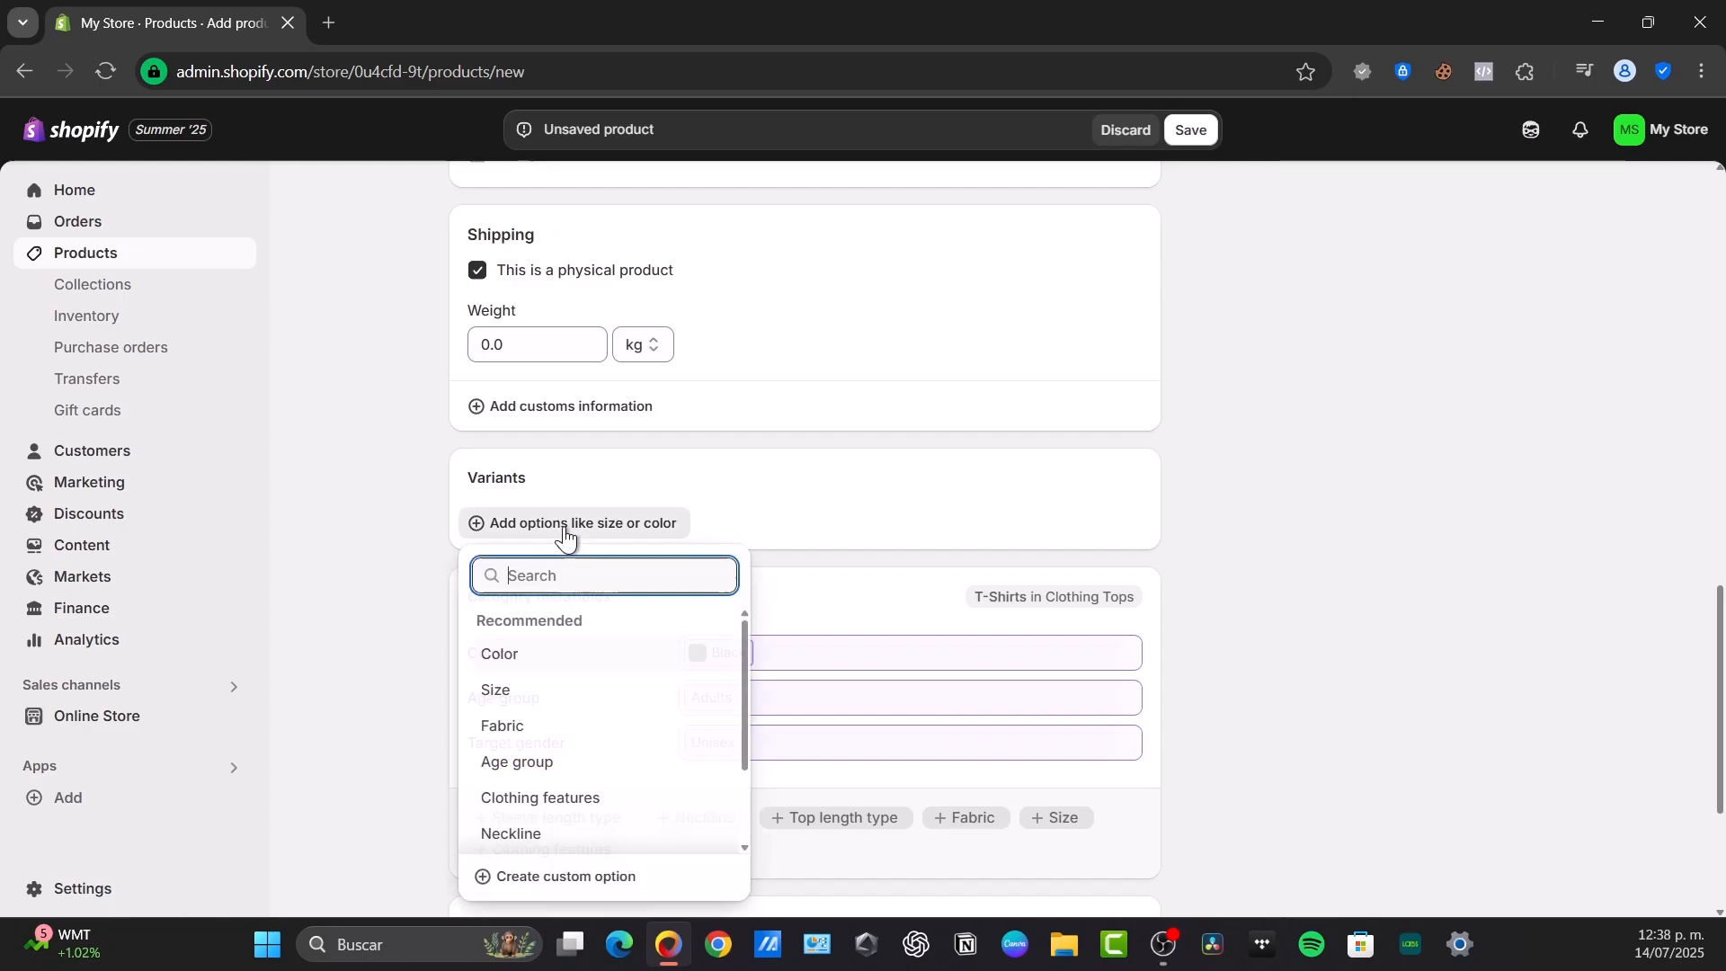
left_click(695, 686)
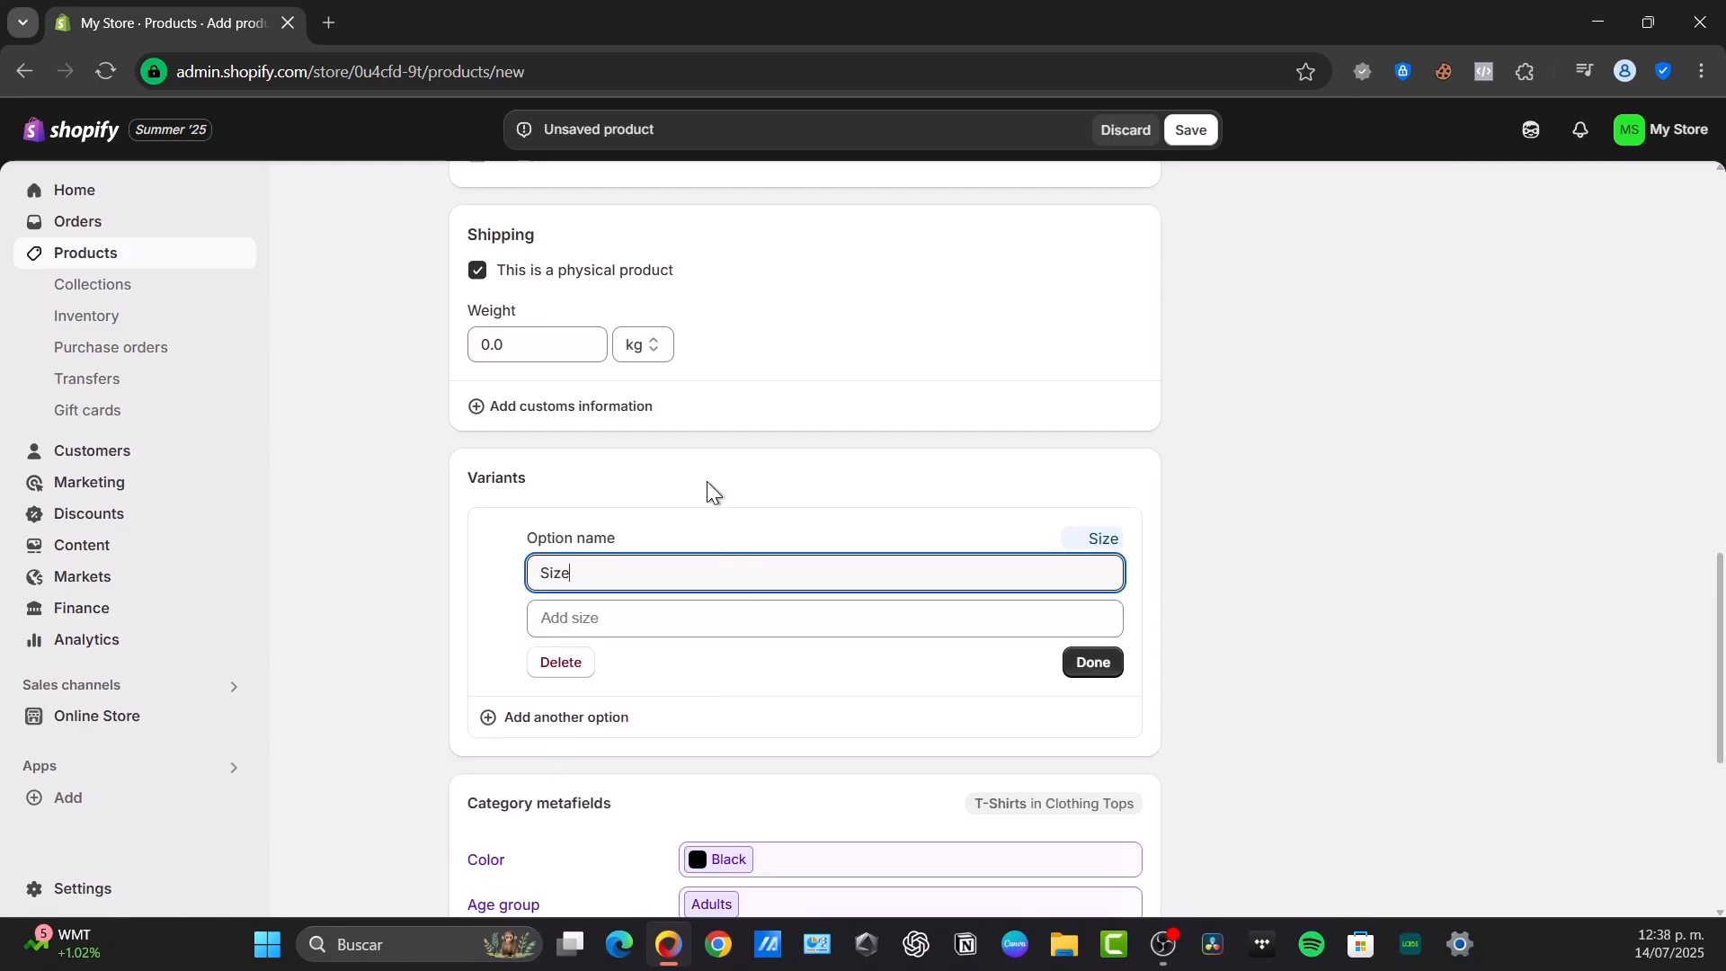
left_click(712, 614)
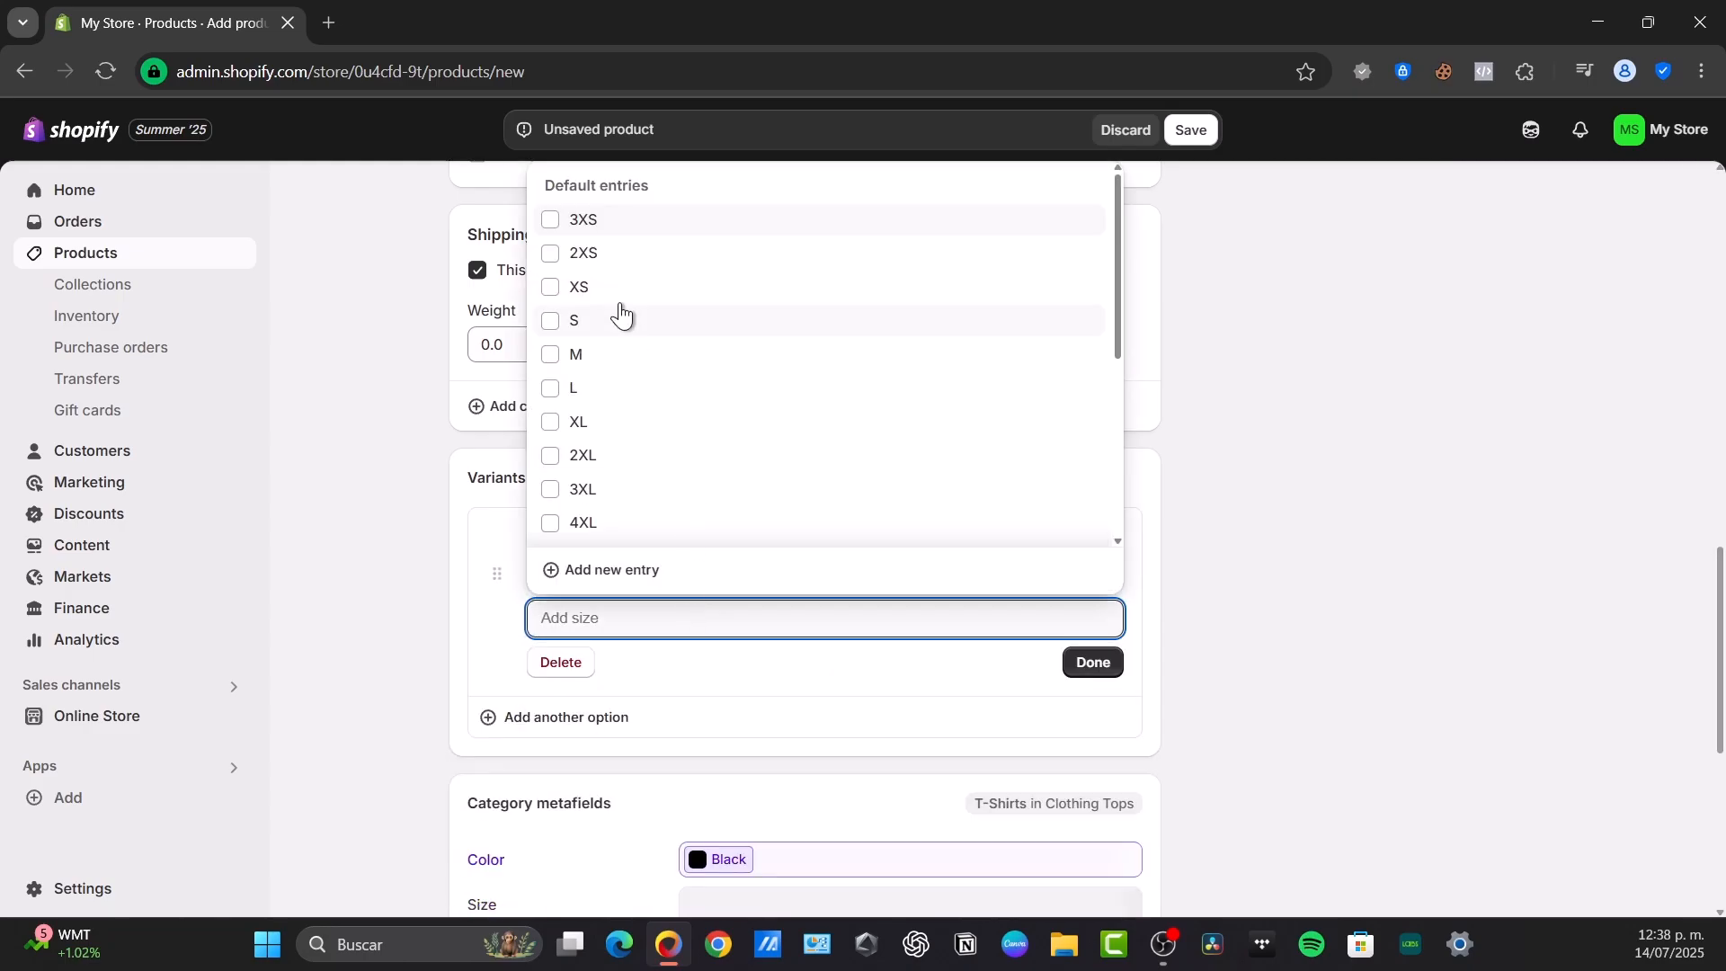
left_click(550, 321)
left_click(550, 354)
left_click(550, 387)
left_click(575, 430)
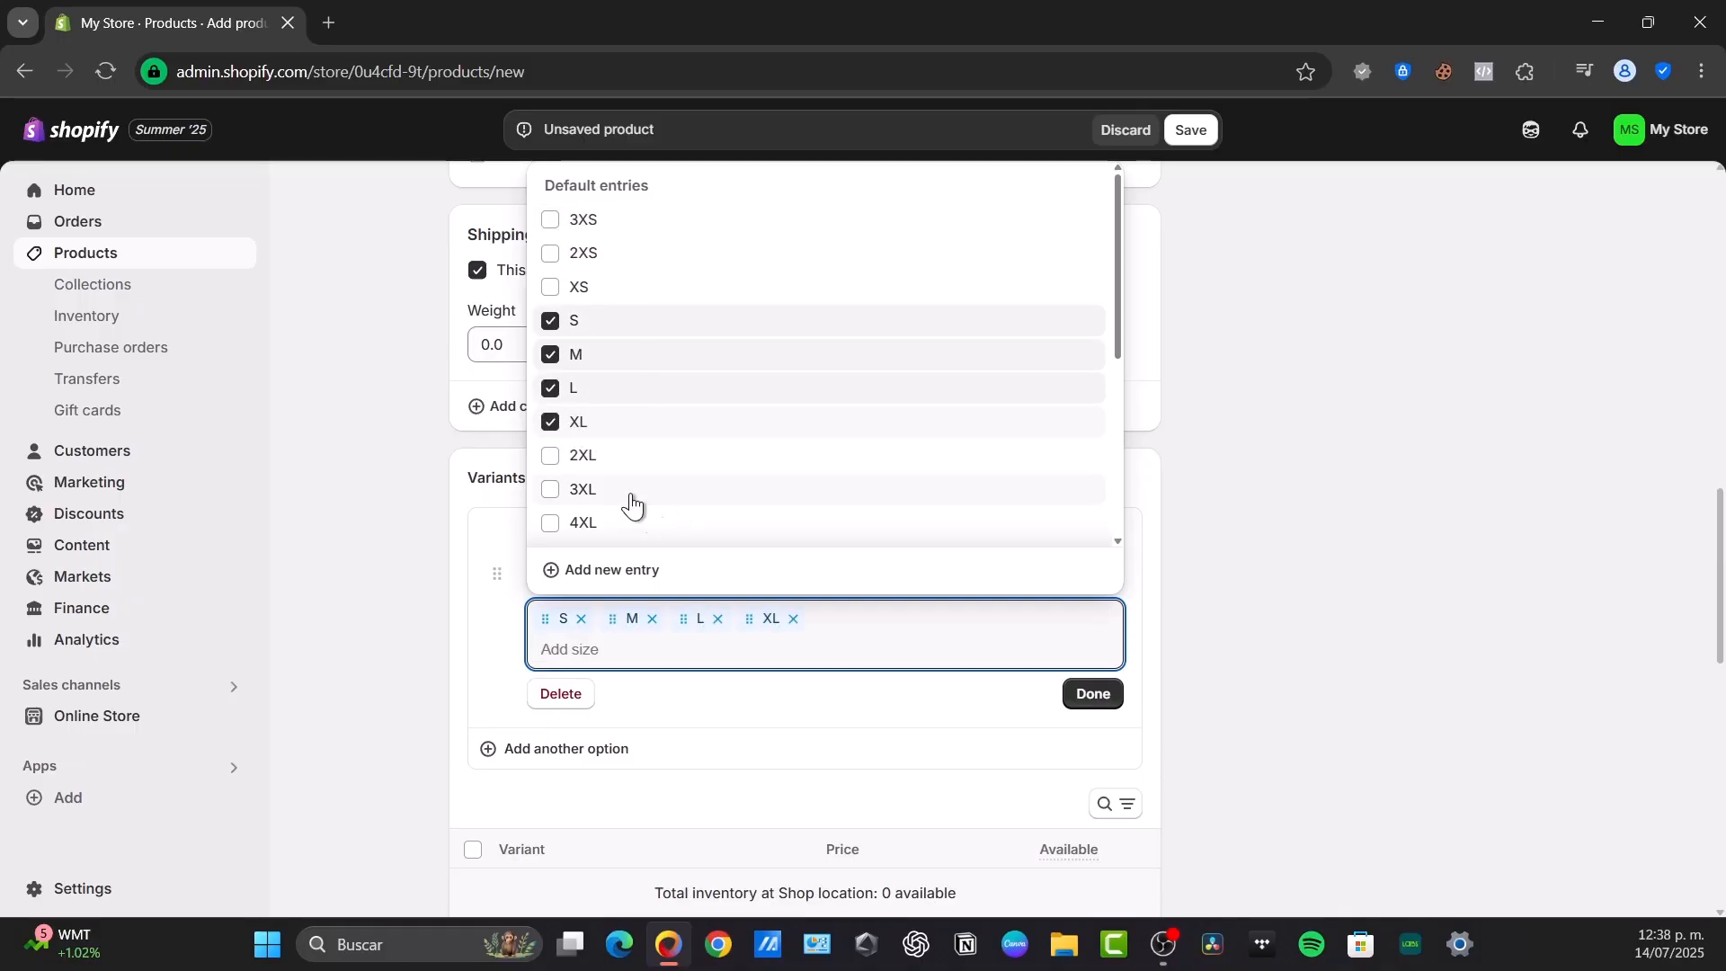
left_click(1093, 693)
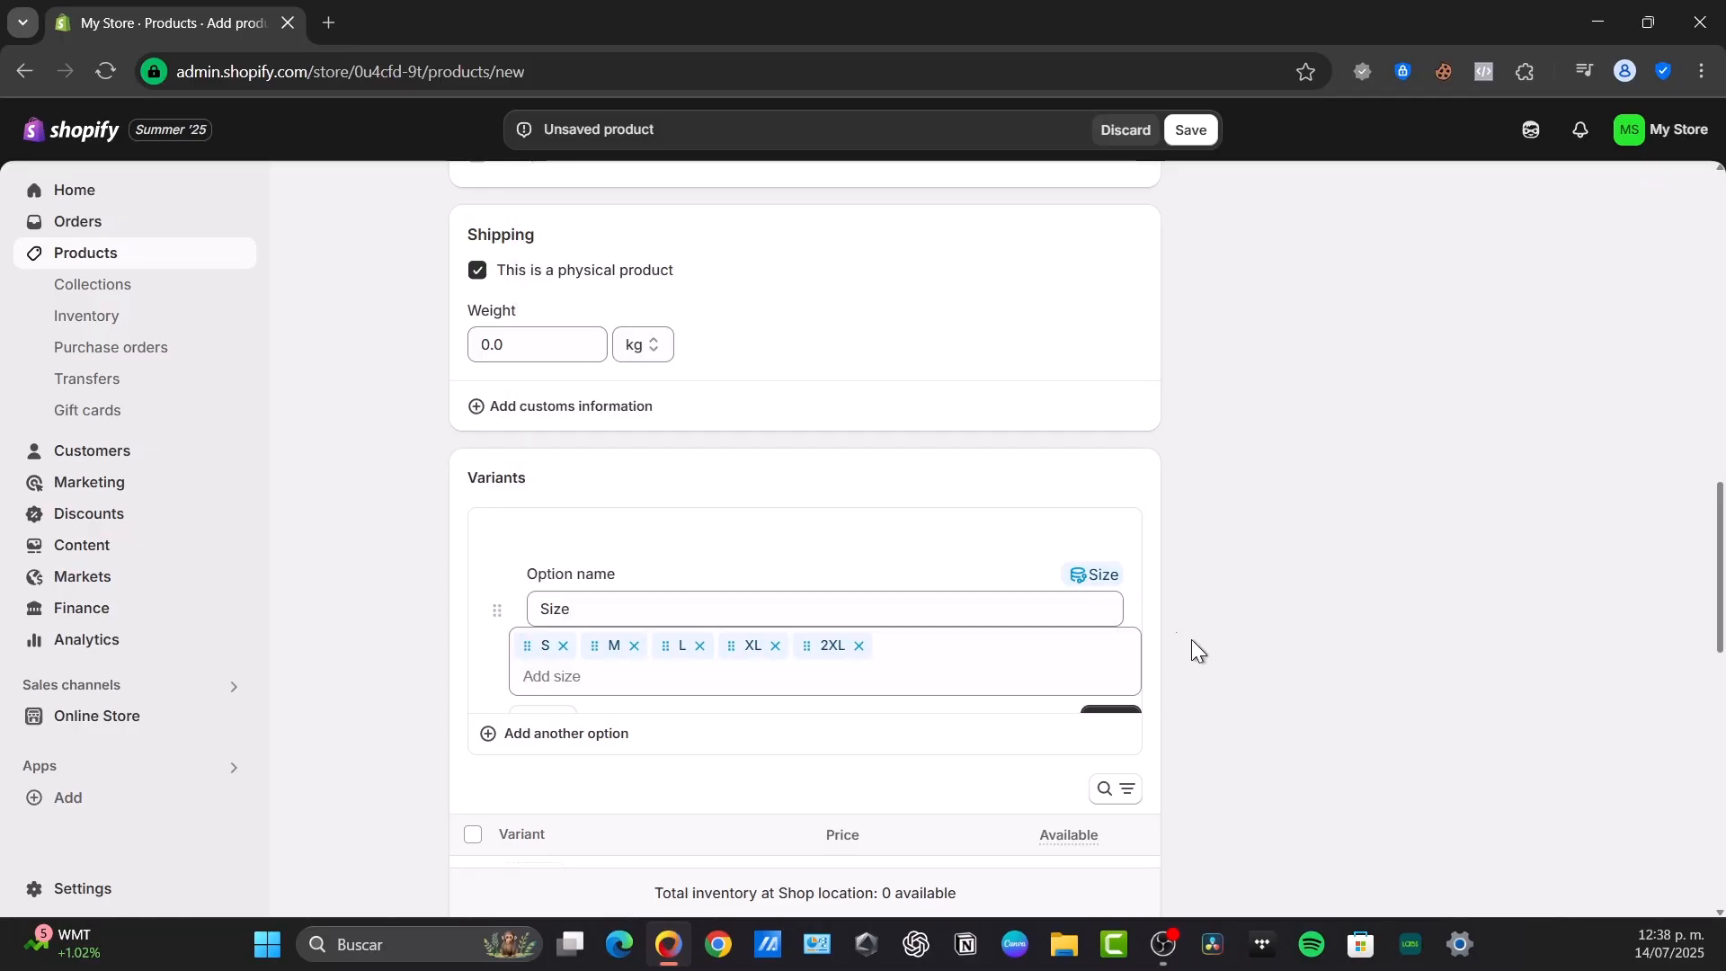
Save the new T-shirt product
scroll(1168, 638, "down", 6)
scroll(1169, 643, "down", 5)
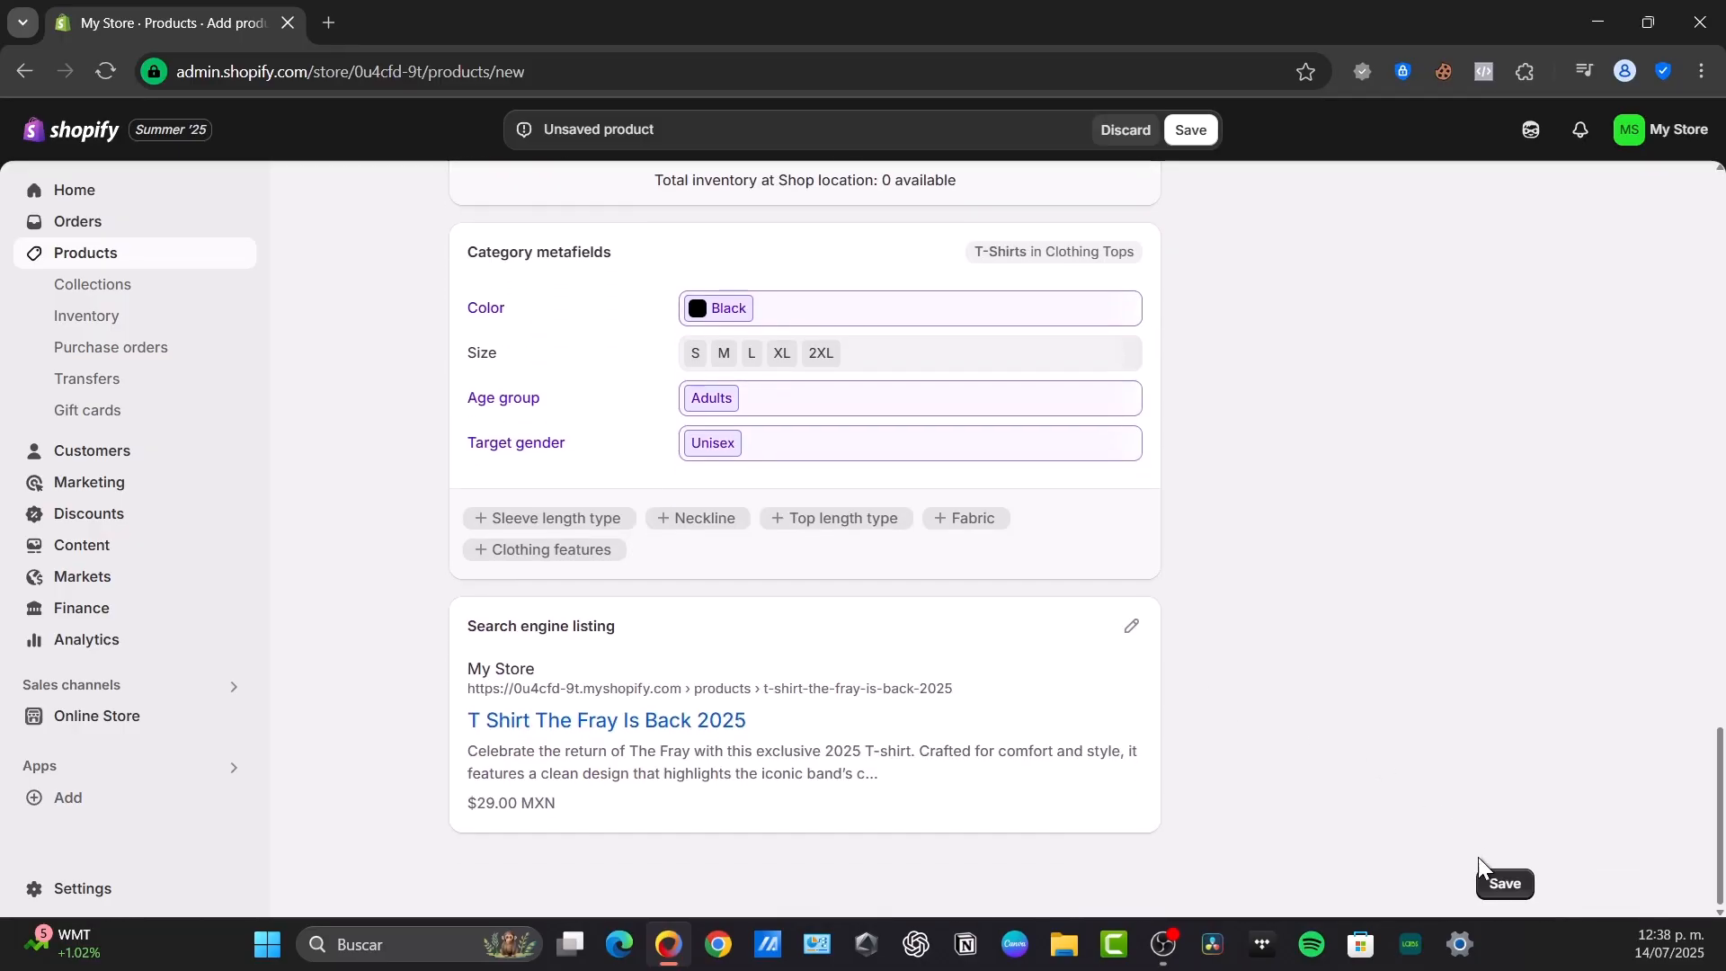
left_click(1501, 882)
scroll(1046, 532, "up", 12)
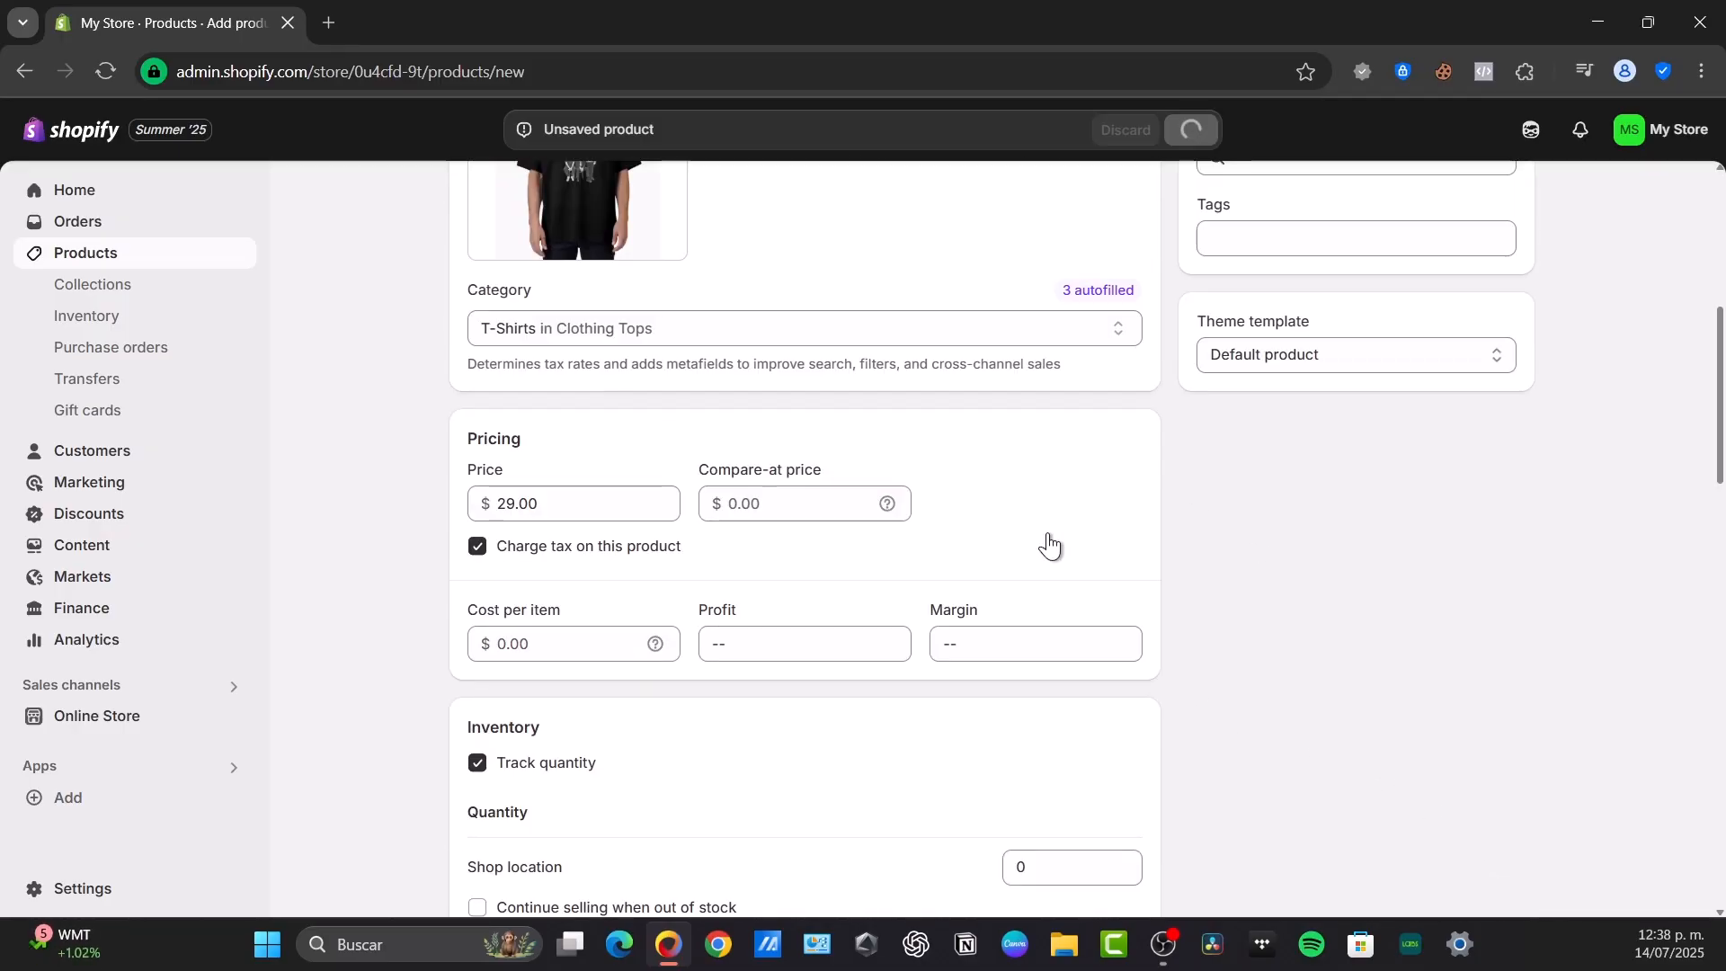
scroll(1048, 543, "up", 6)
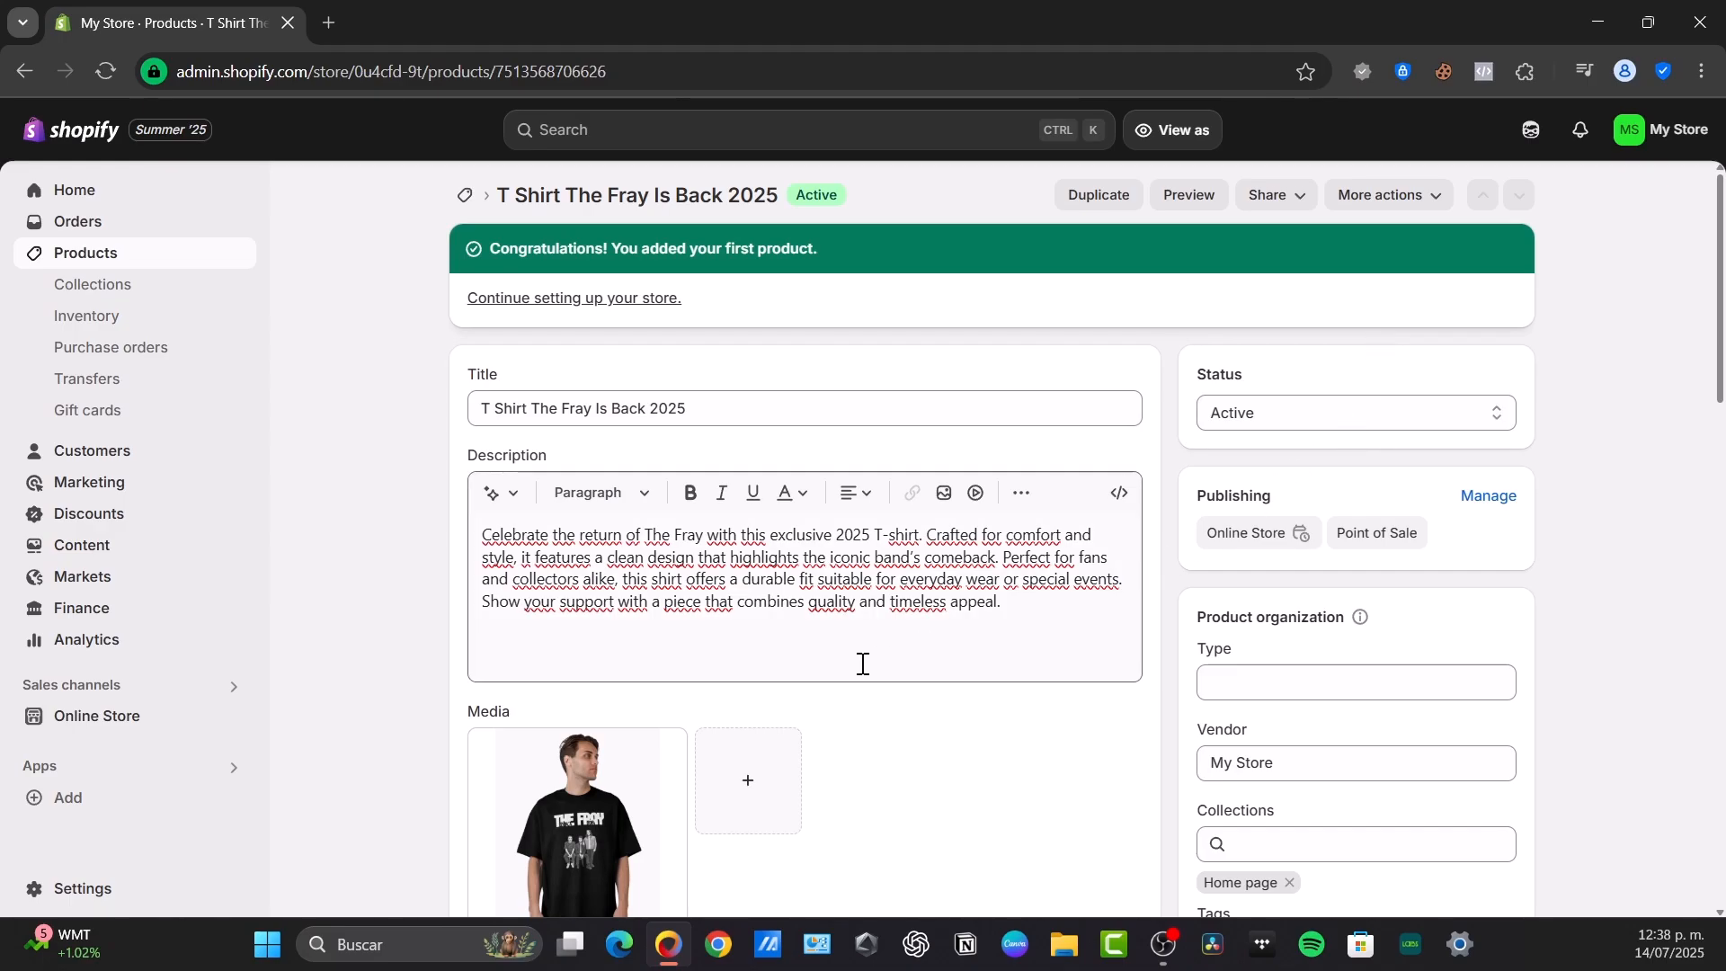
Open the general shipping rates profile in the store settings and review its shipping zones and rates
left_click(113, 885)
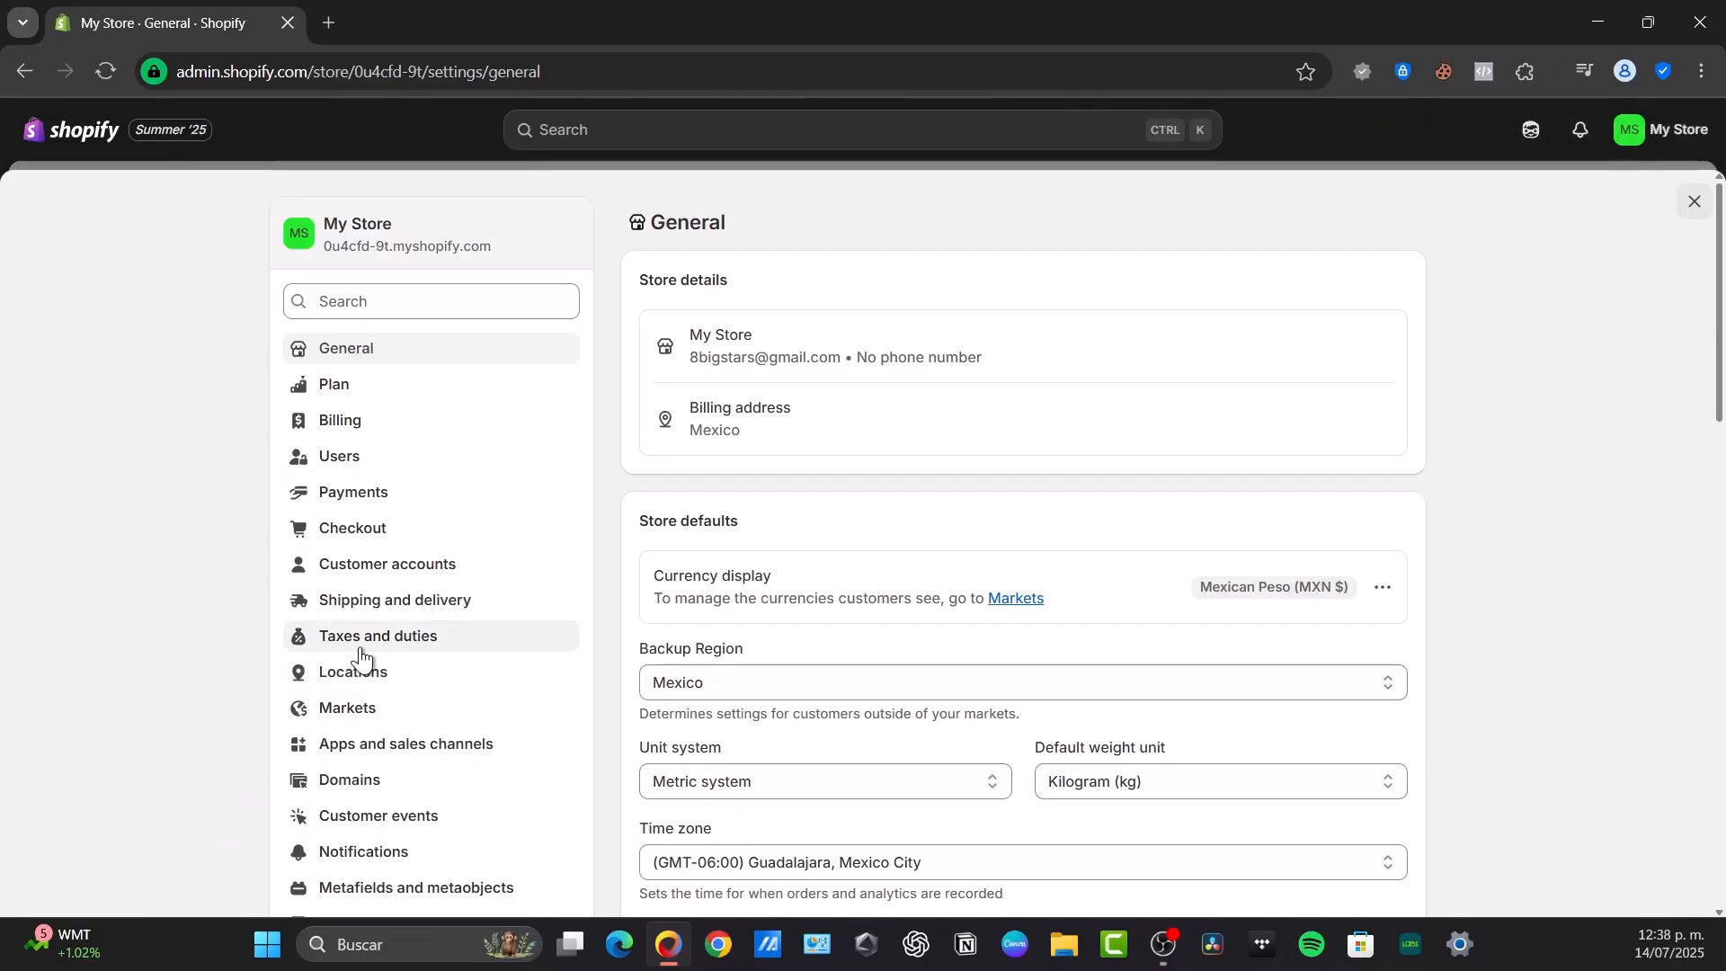
left_click(426, 608)
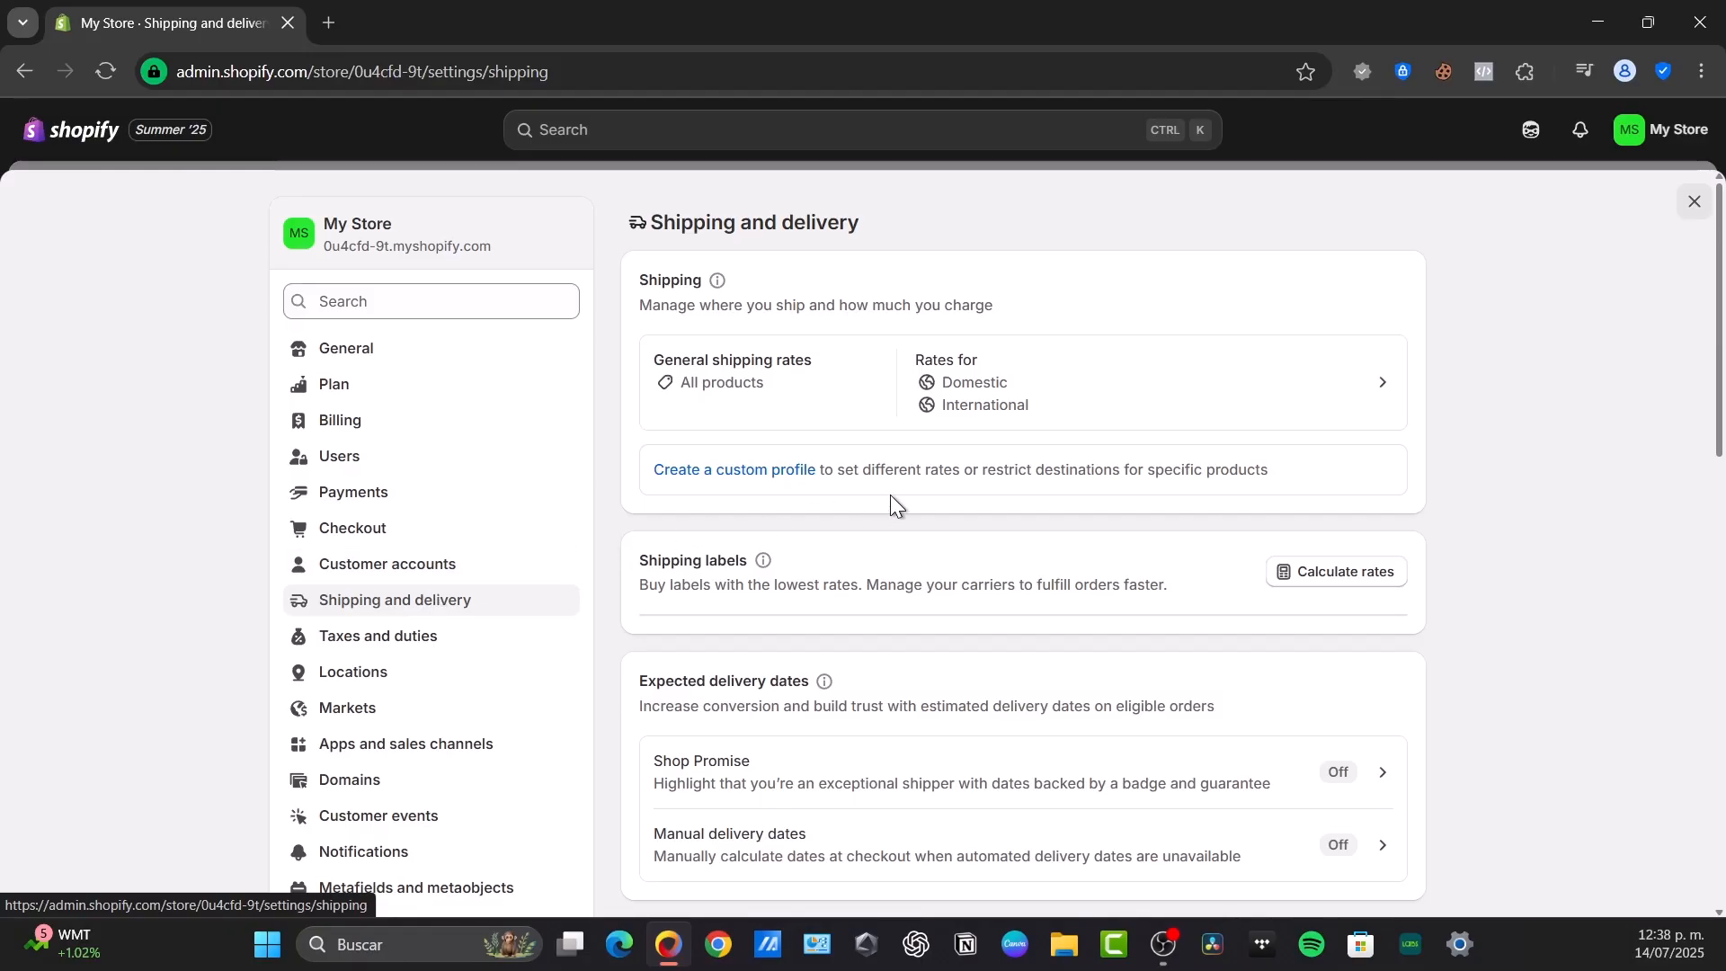
left_click(1034, 373)
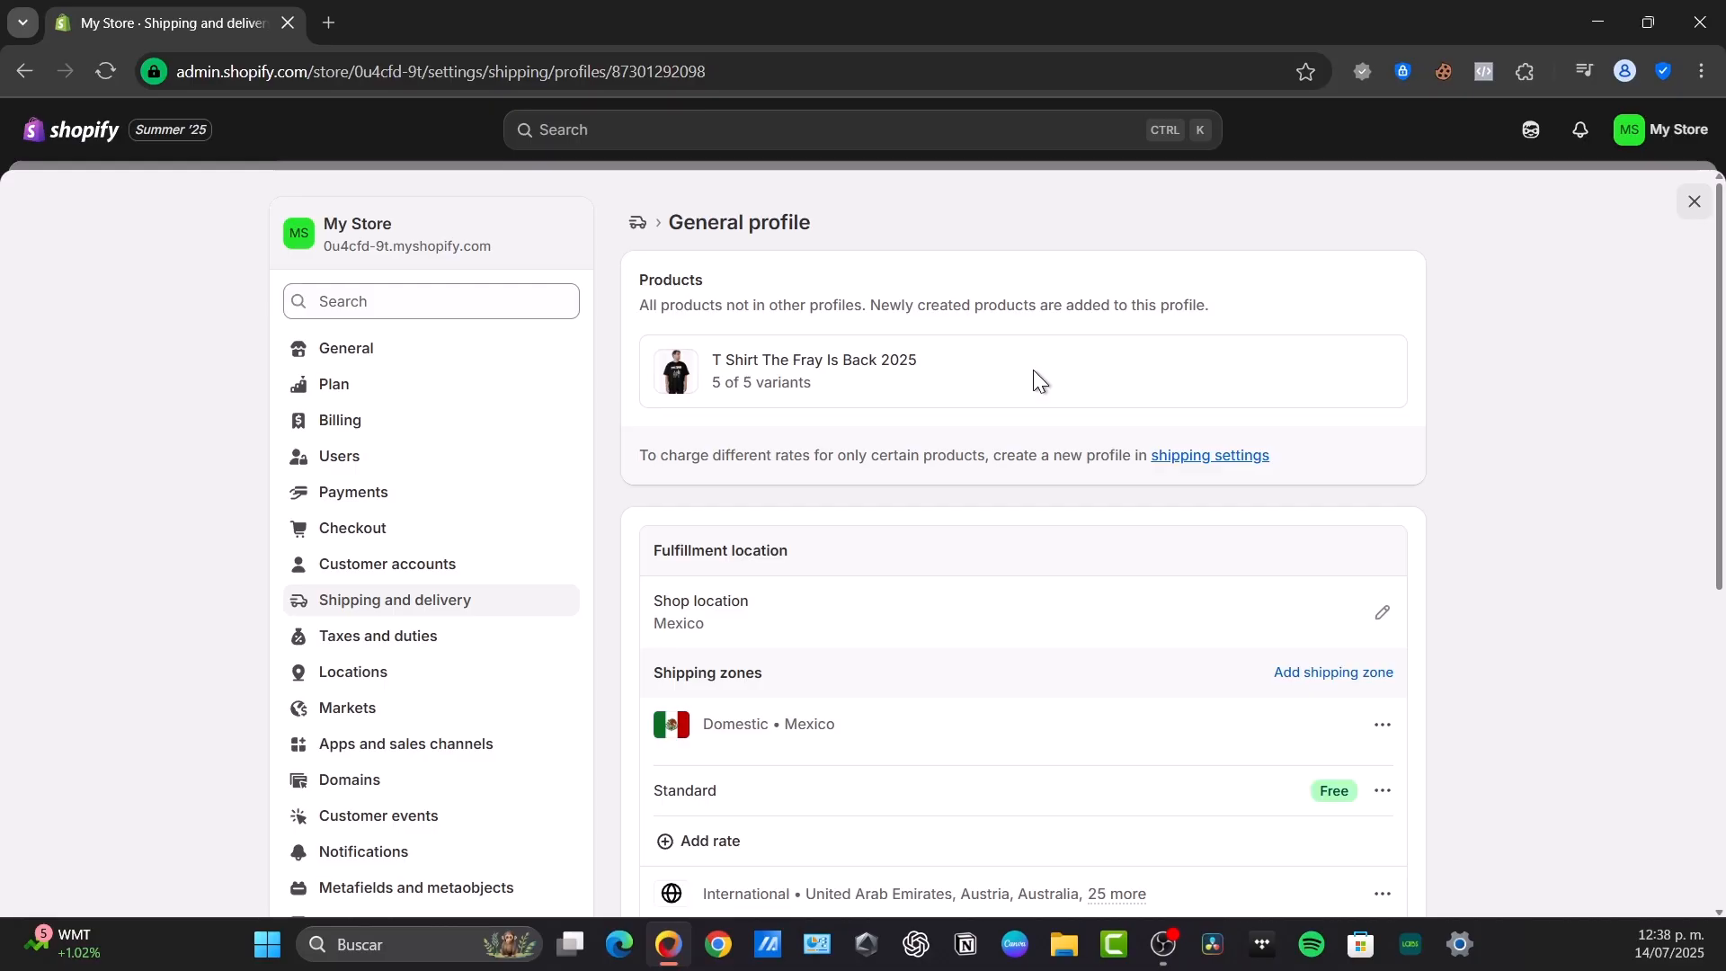
scroll(1034, 512, "down", 3)
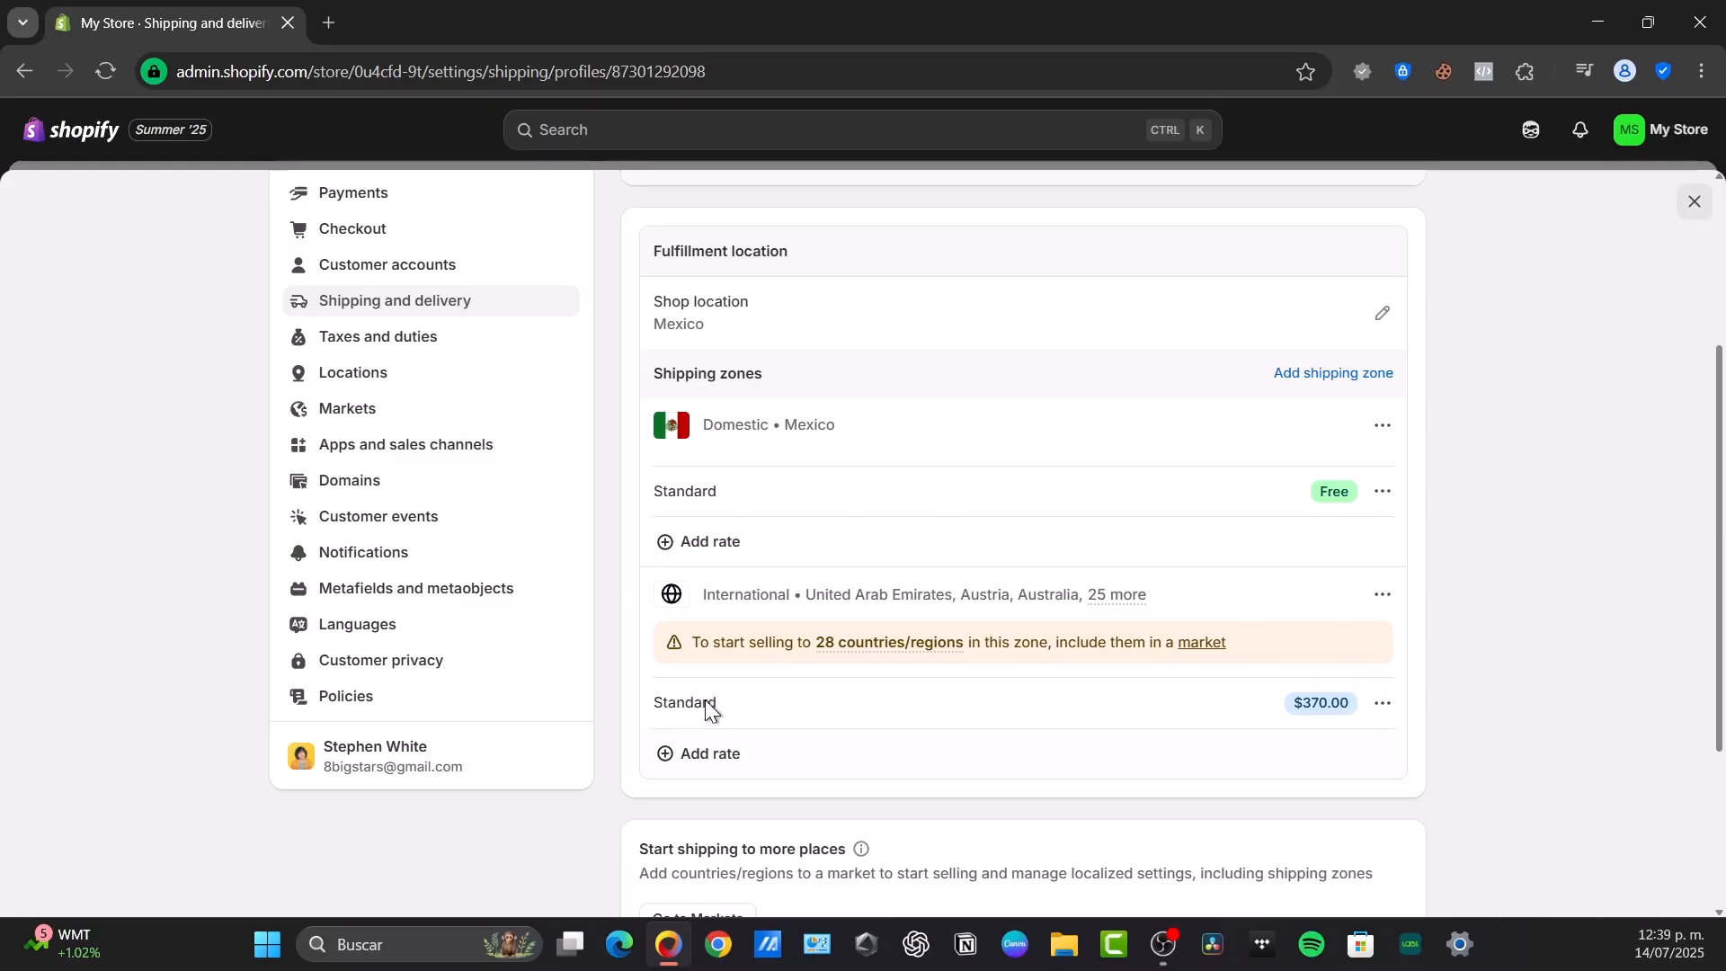
triple_click(1330, 702)
left_click(776, 763)
left_click(674, 427)
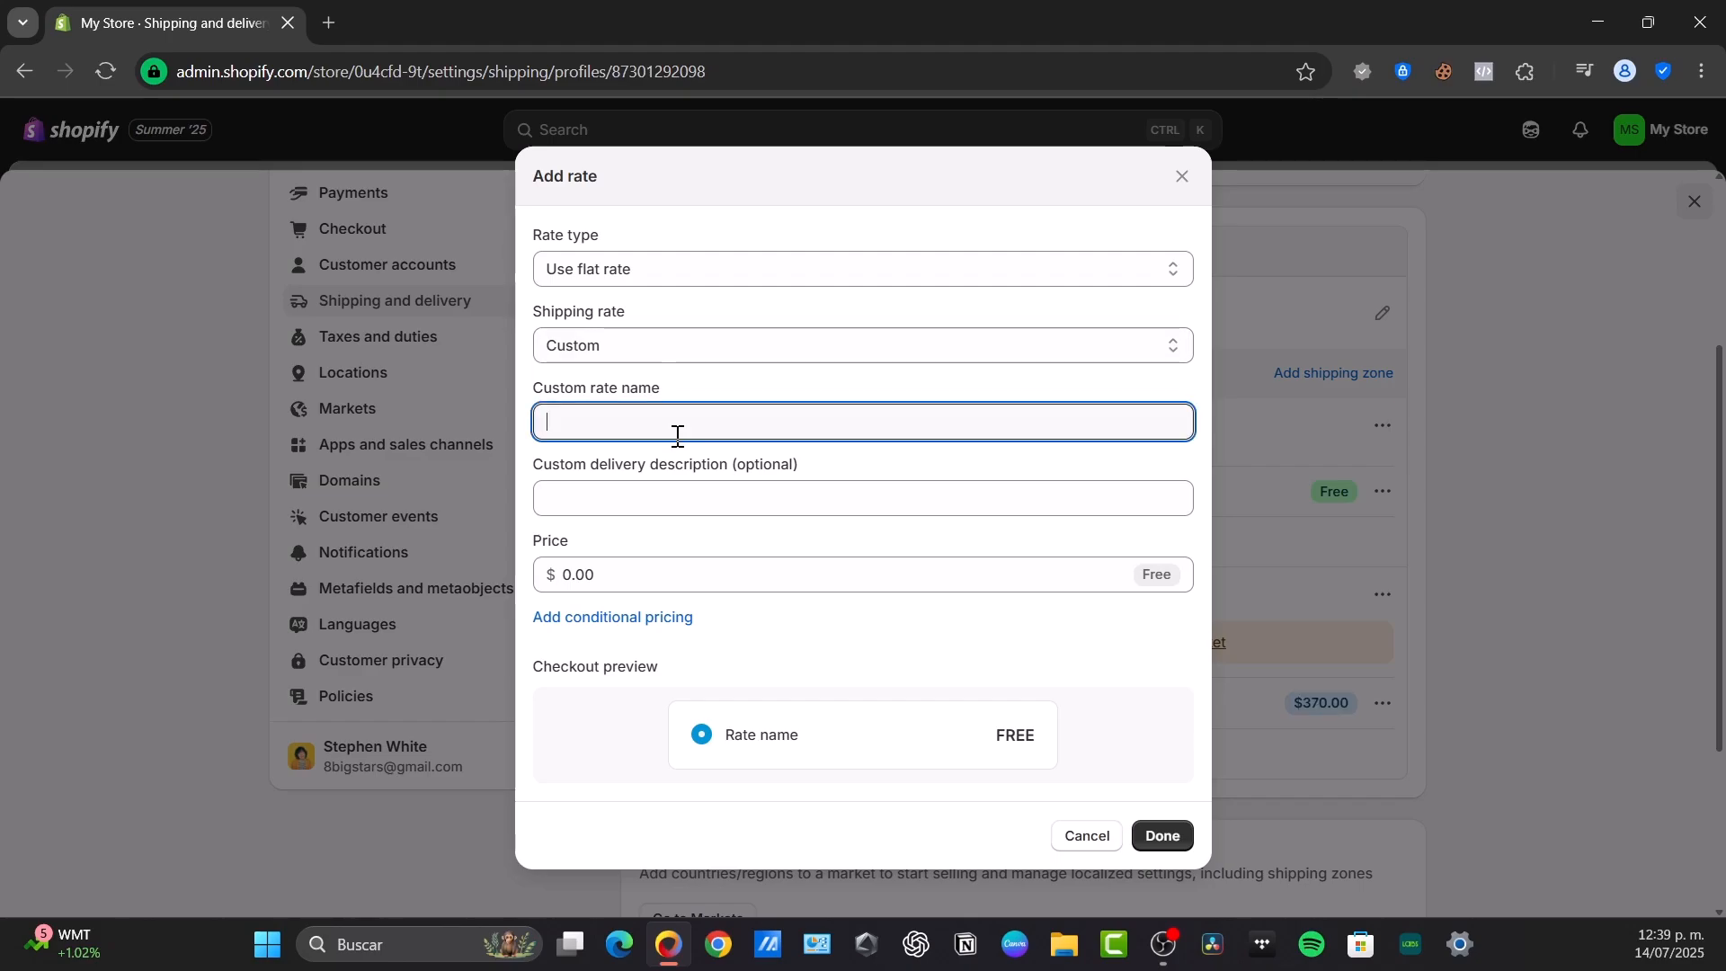
left_click(698, 493)
left_click(635, 698)
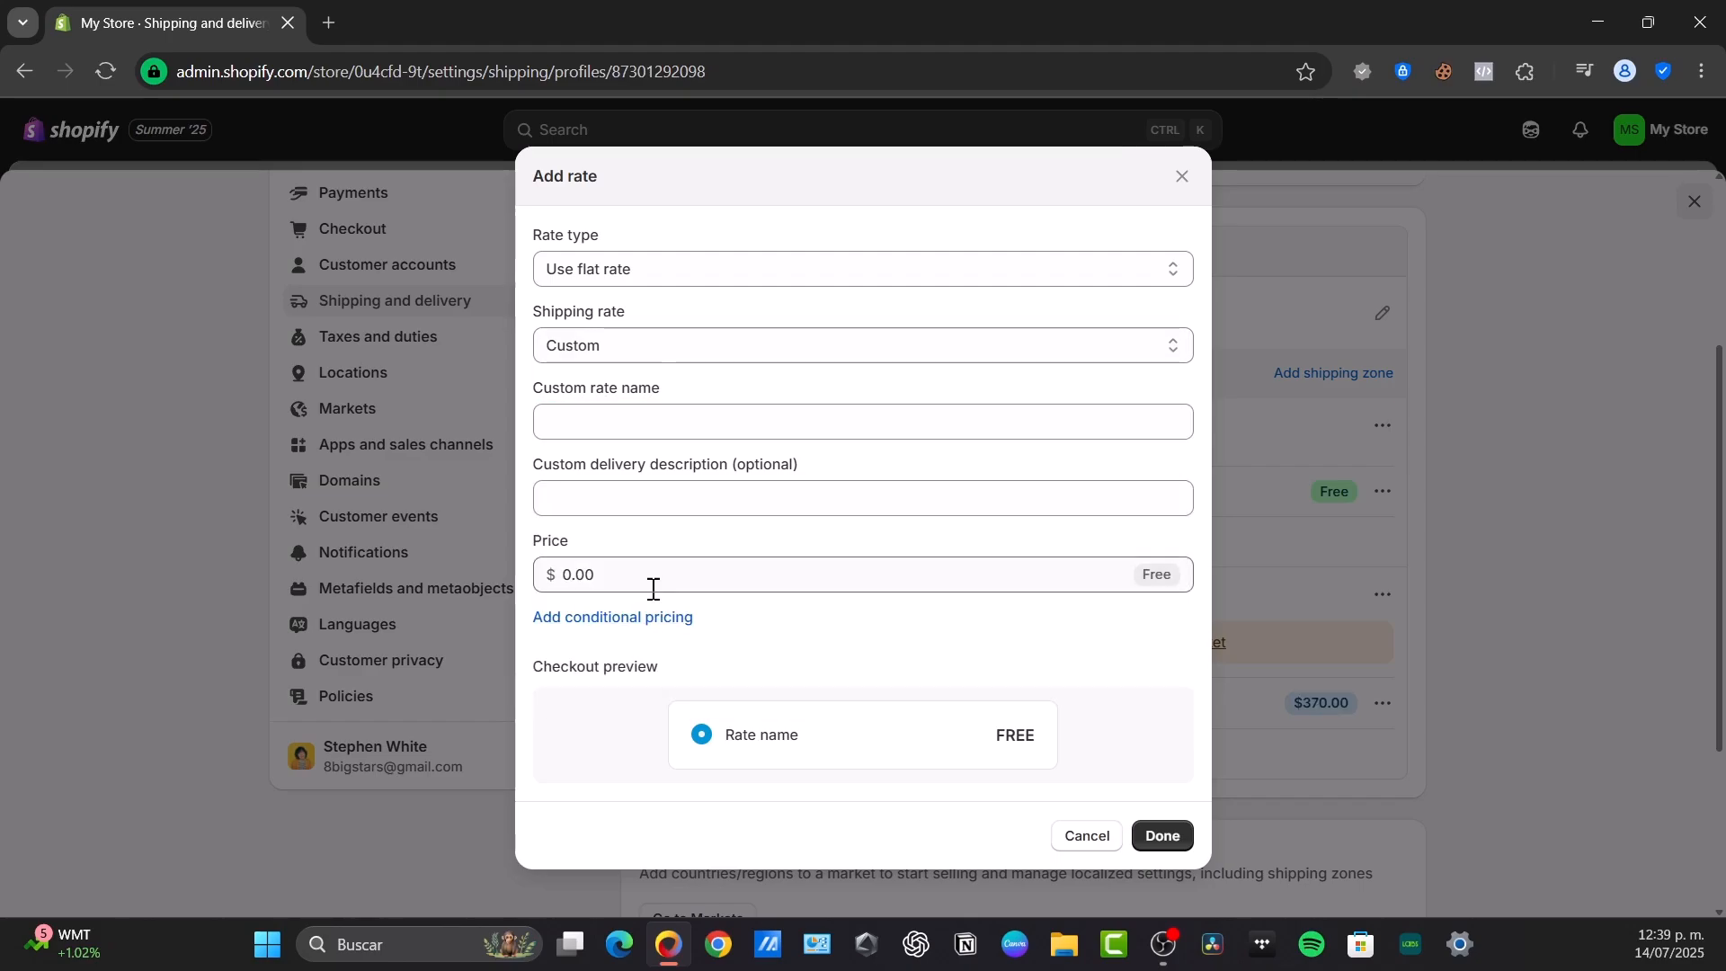
left_click(1074, 836)
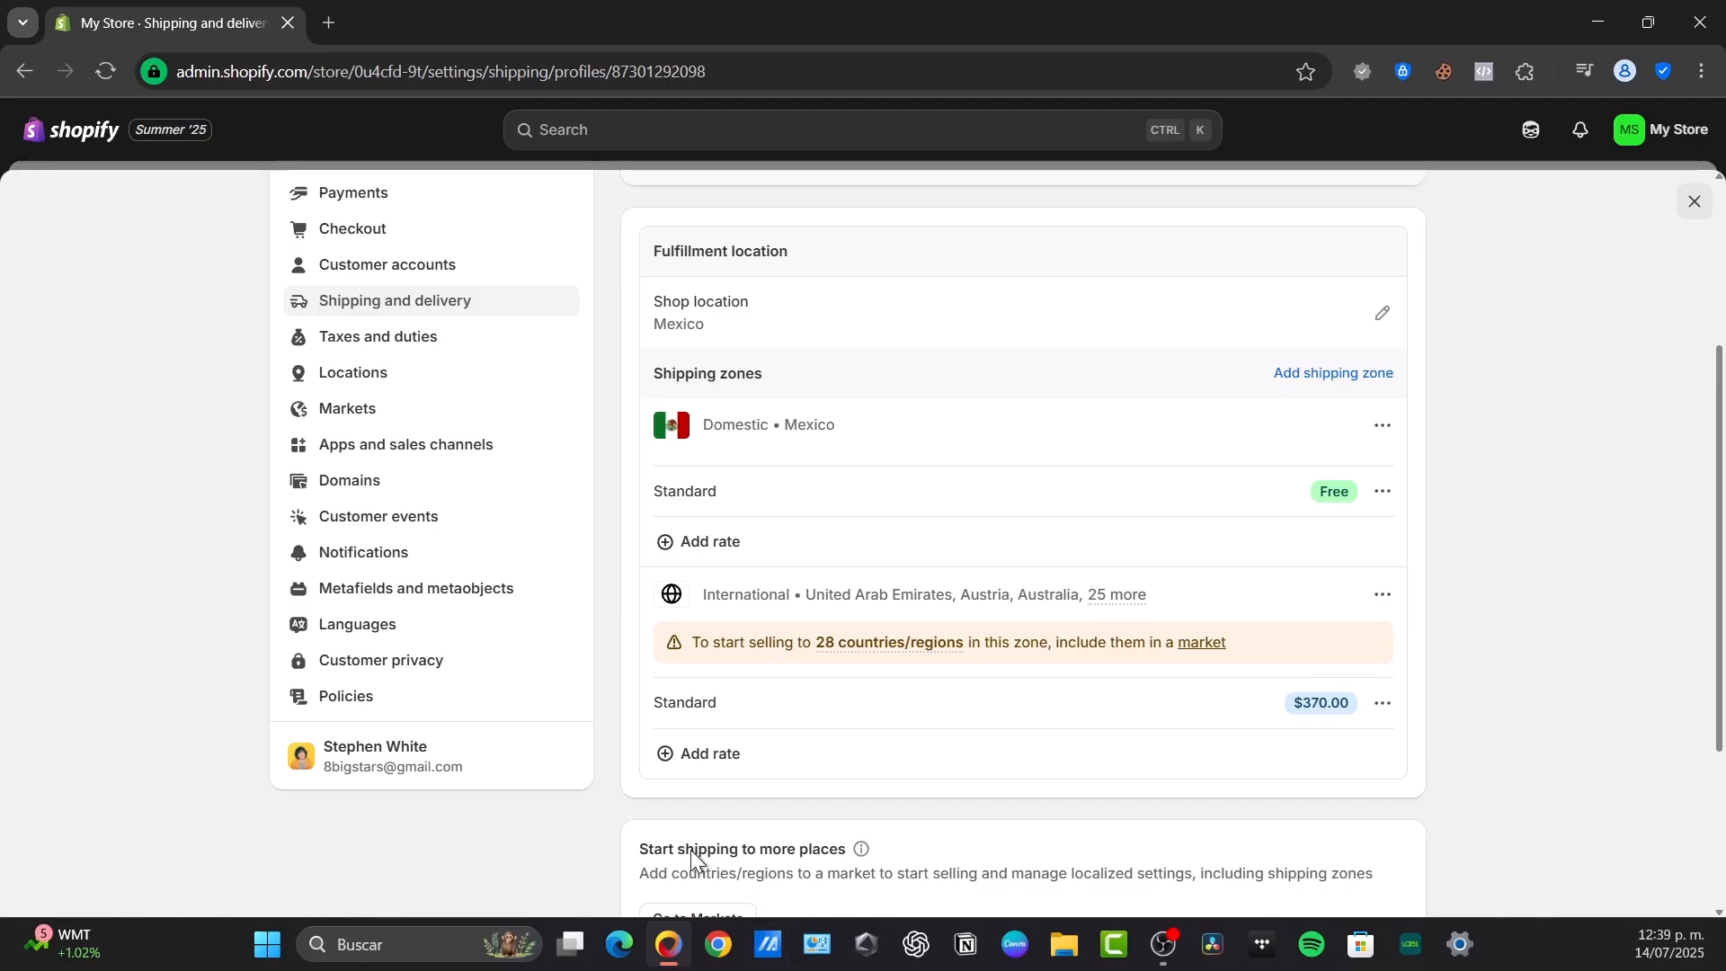
Open the Shopify Payments account setup in the payment settings and review its requirements, including the banking information
scroll(683, 858, "up", 3)
left_click(387, 492)
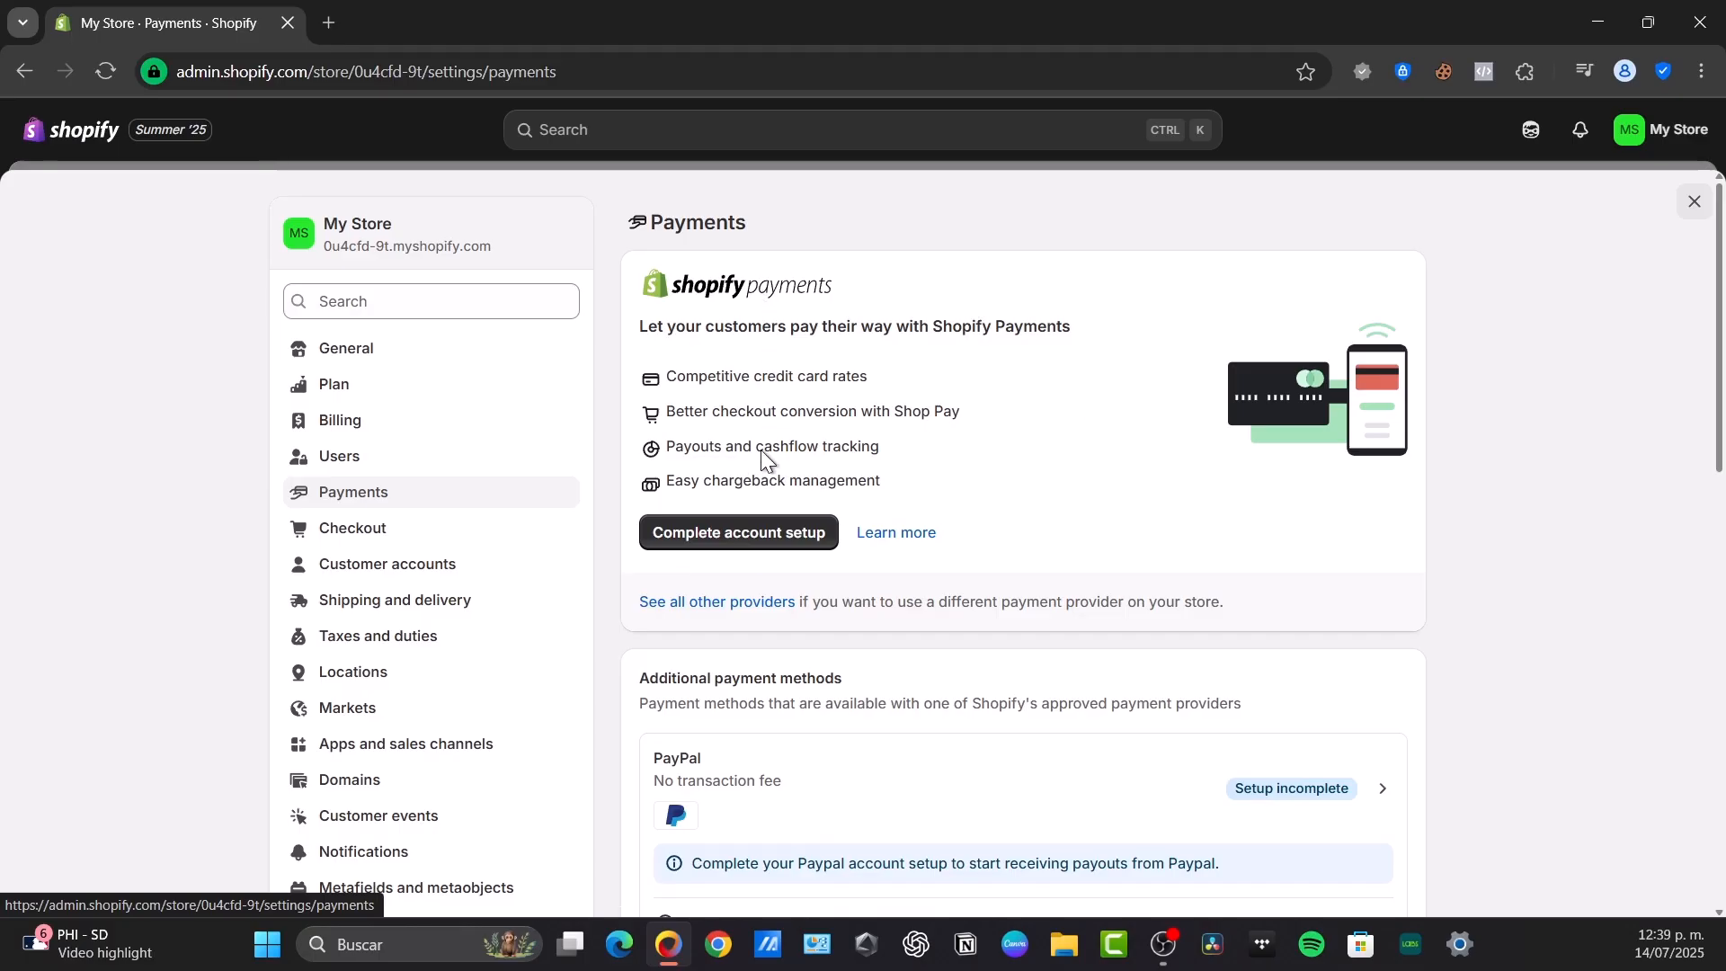
left_click(747, 522)
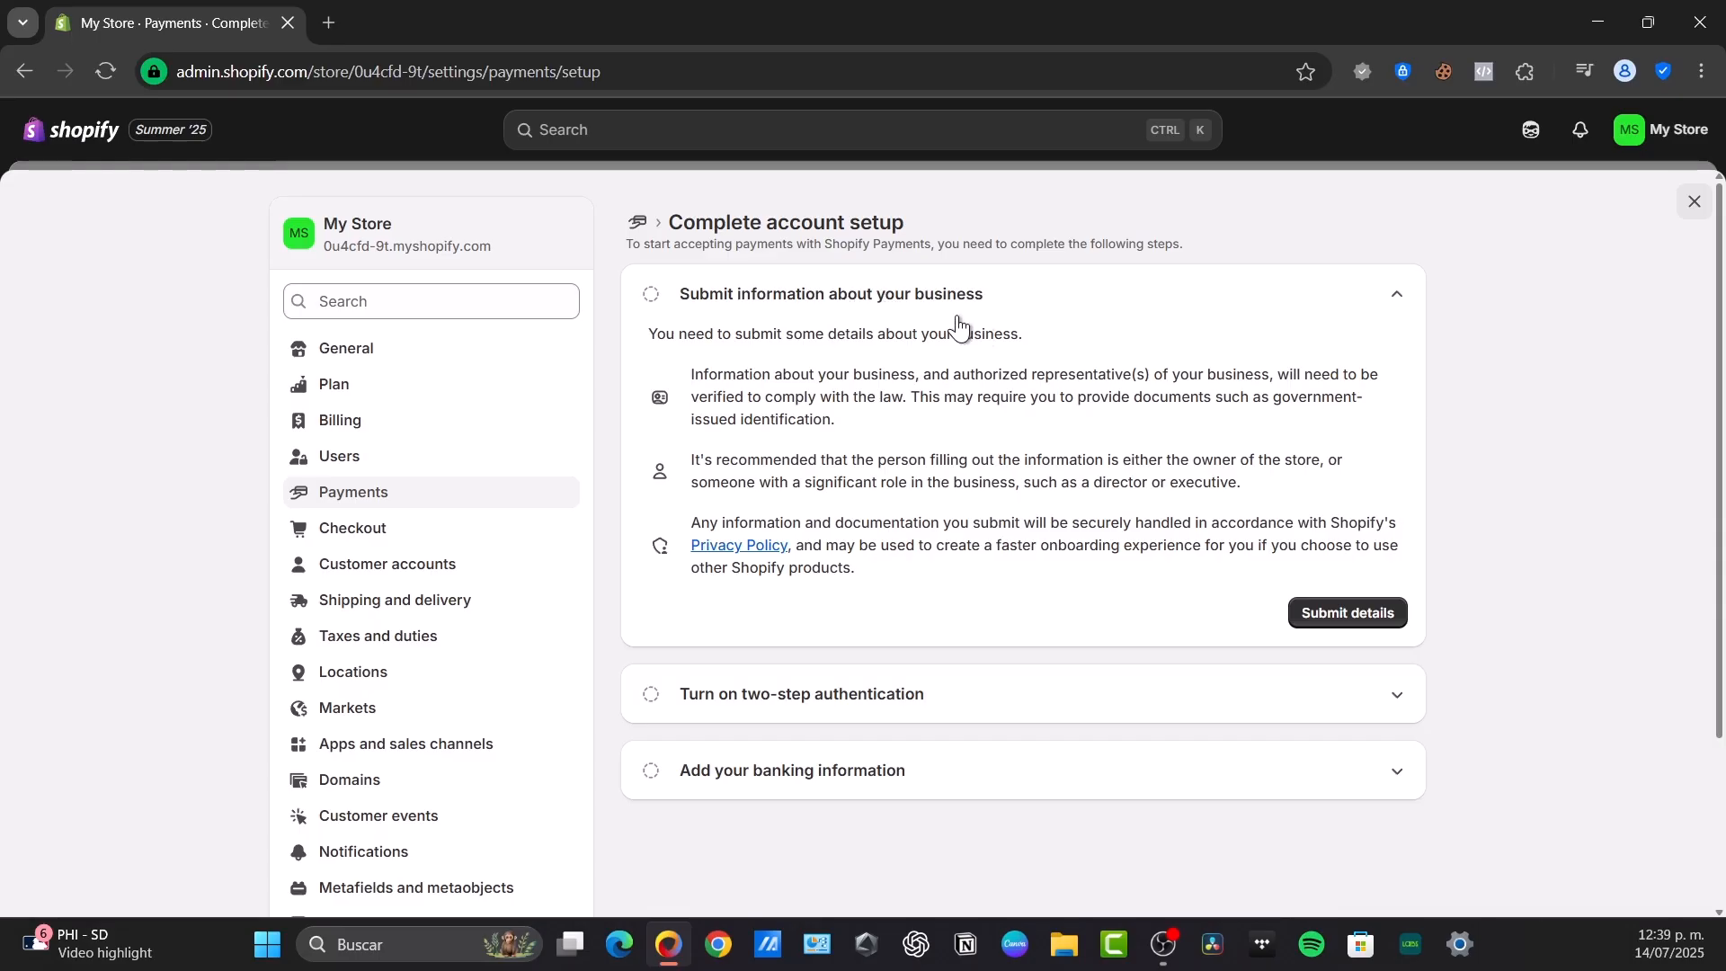
left_click(921, 790)
scroll(1107, 755, "down", 1)
scroll(844, 636, "down", 1)
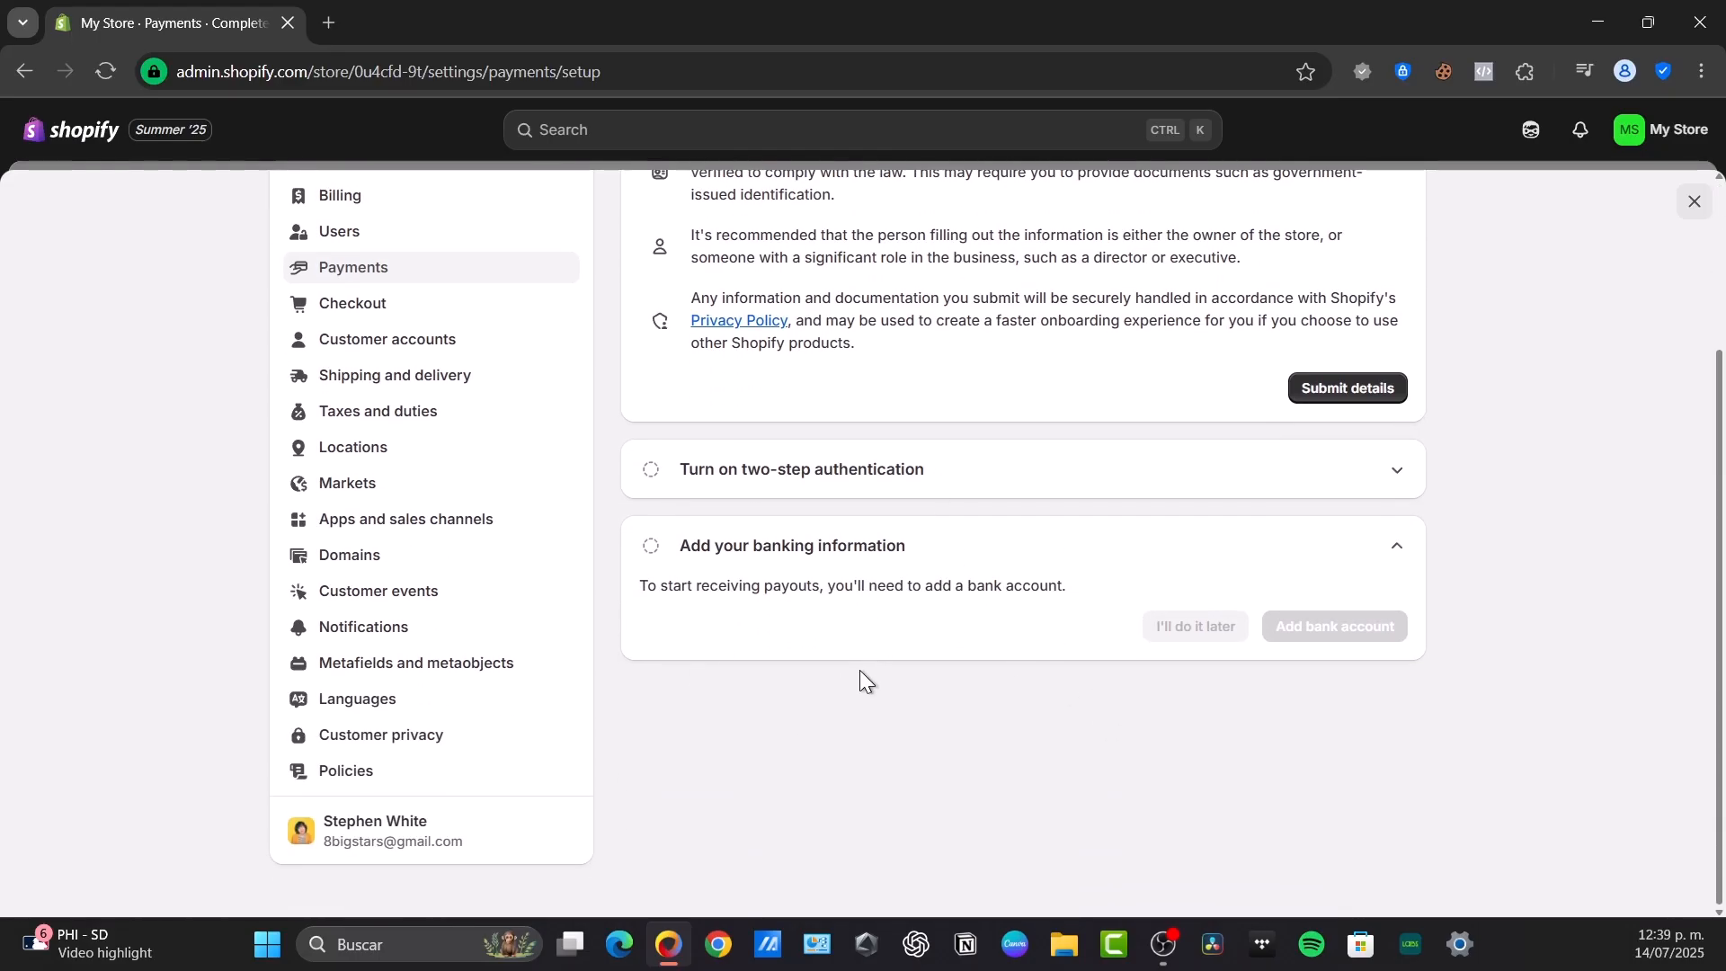
scroll(859, 670, "up", 2)
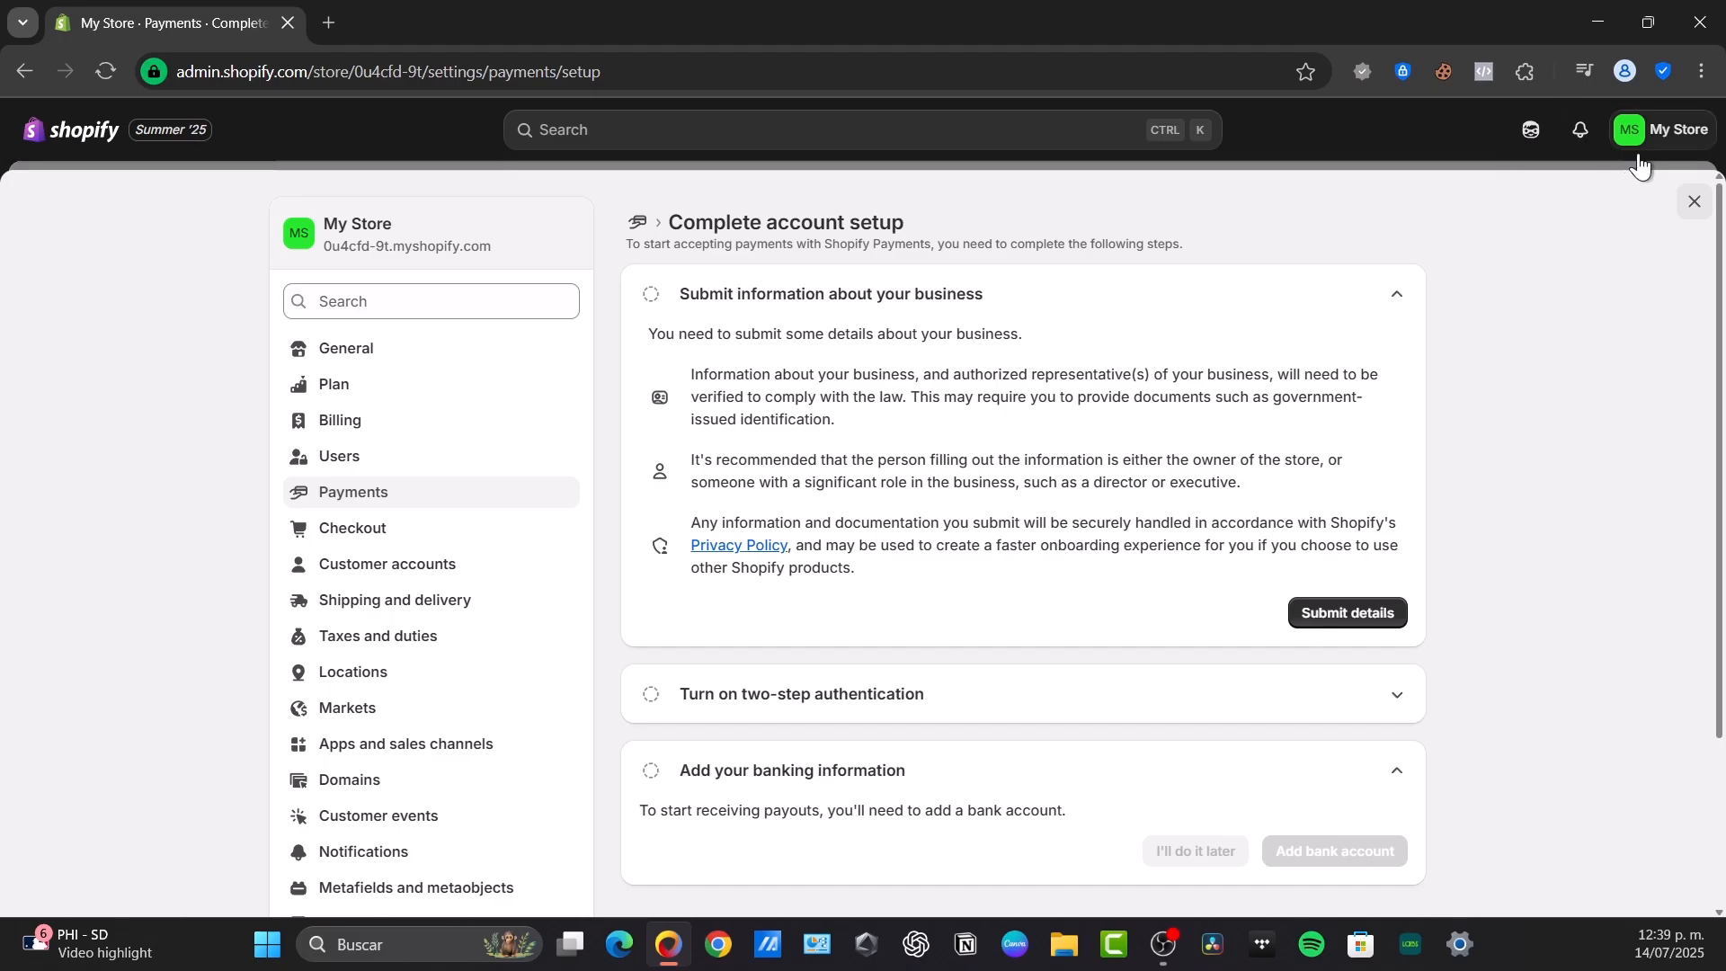
Leave the settings and examine the online store's current theme, theme library and AI theme generation section
left_click(1695, 201)
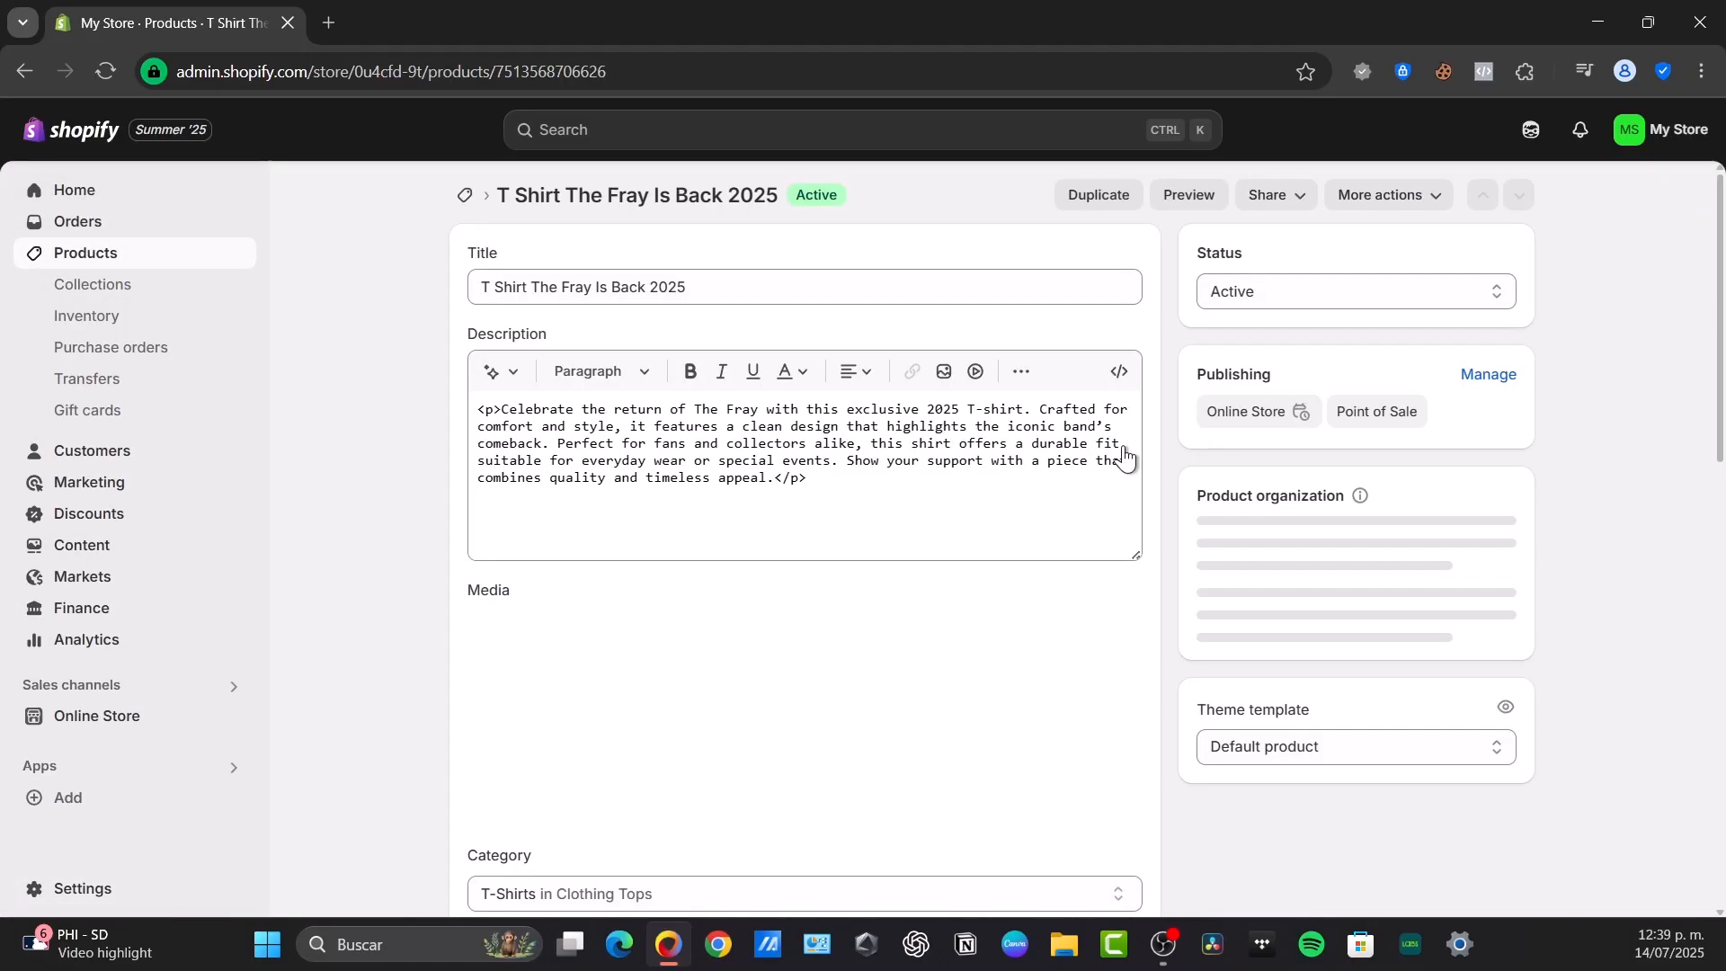
left_click(108, 717)
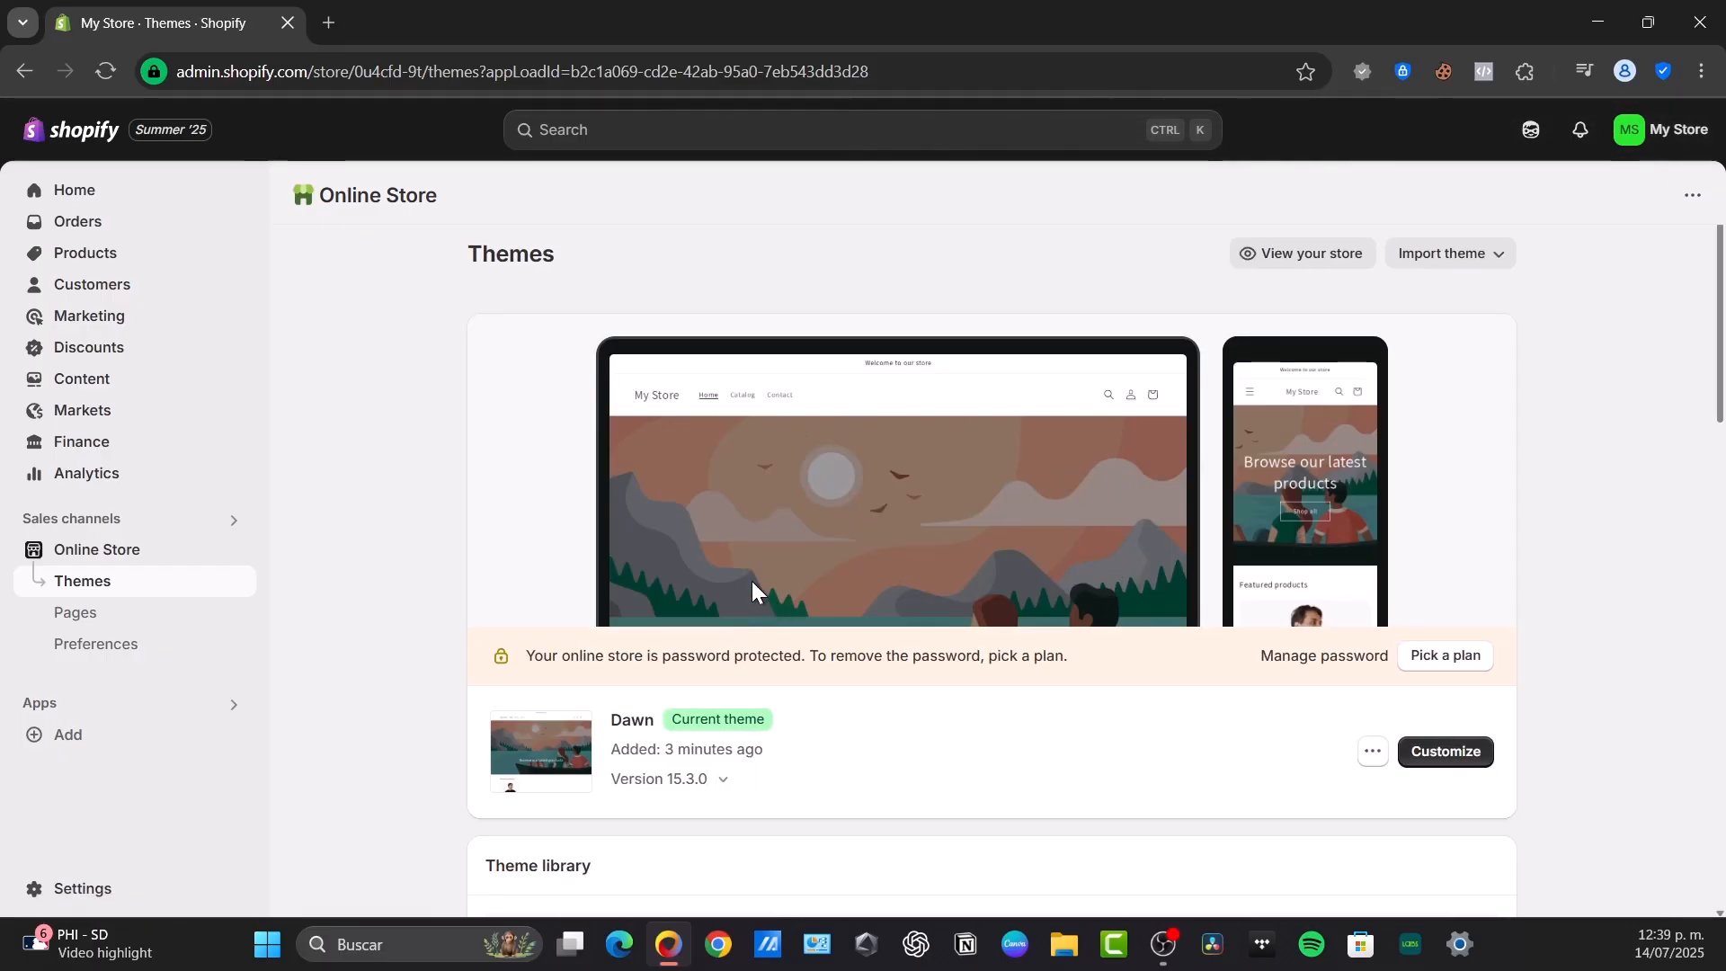
scroll(698, 527, "down", 6)
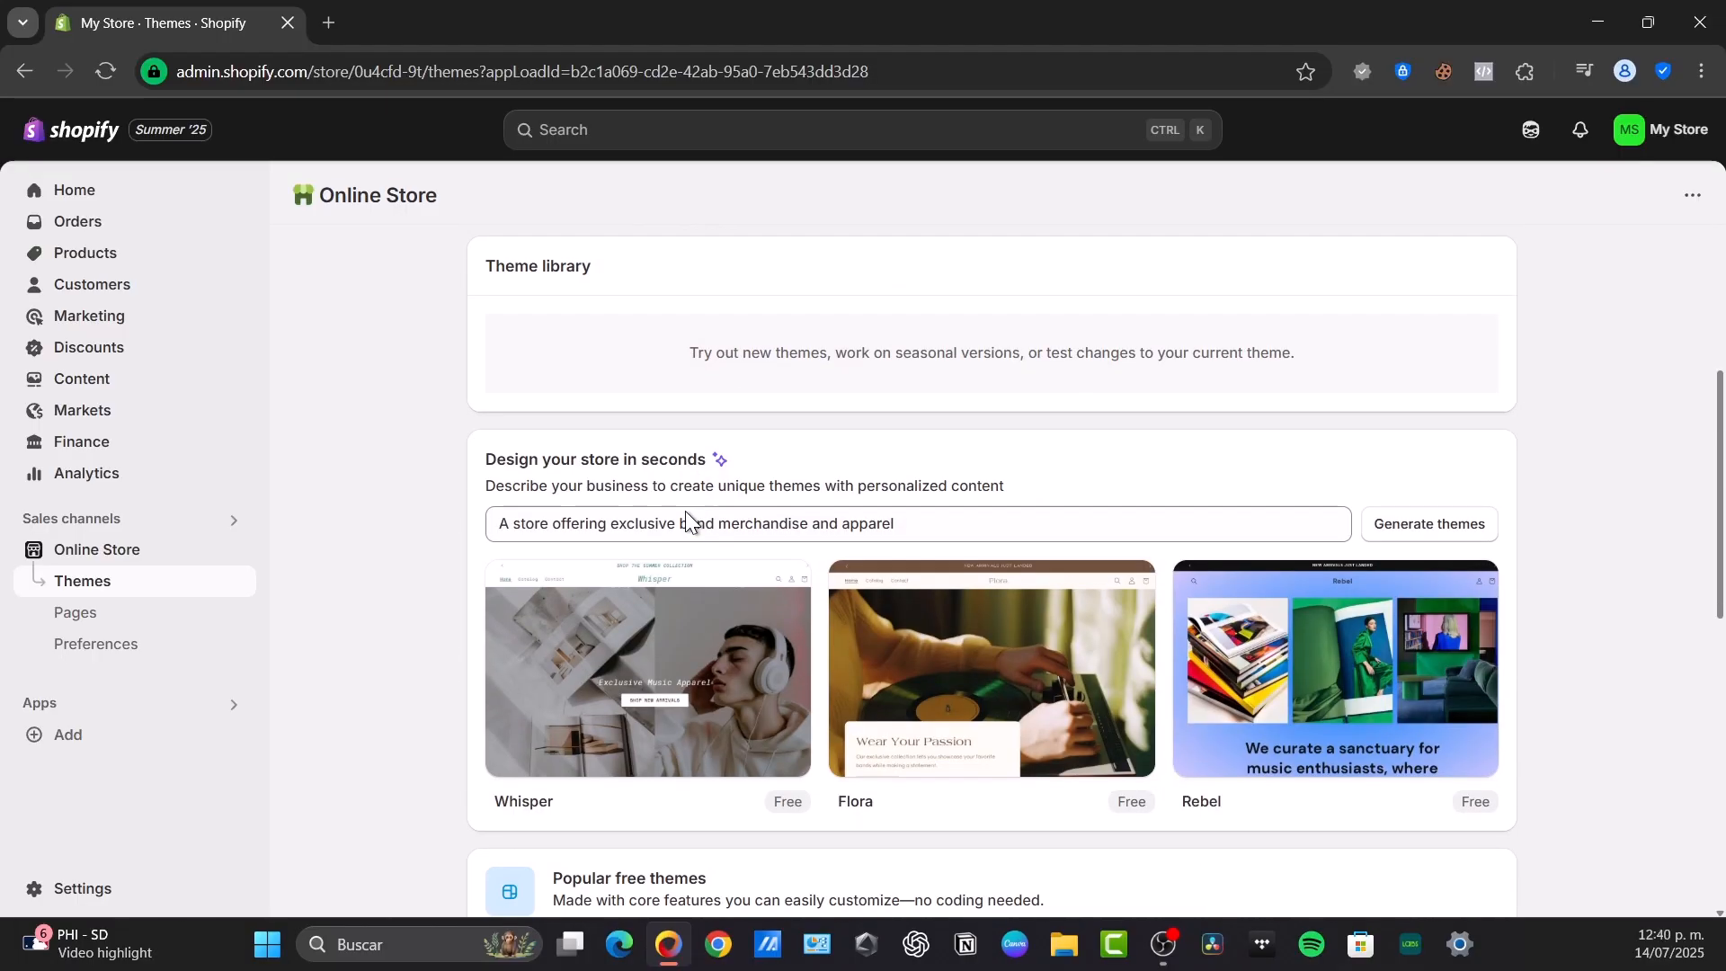
scroll(1130, 468, "down", 3)
scroll(1132, 467, "up", 3)
left_click_drag(555, 460, 778, 460)
left_click(775, 456)
scroll(1091, 705, "up", 6)
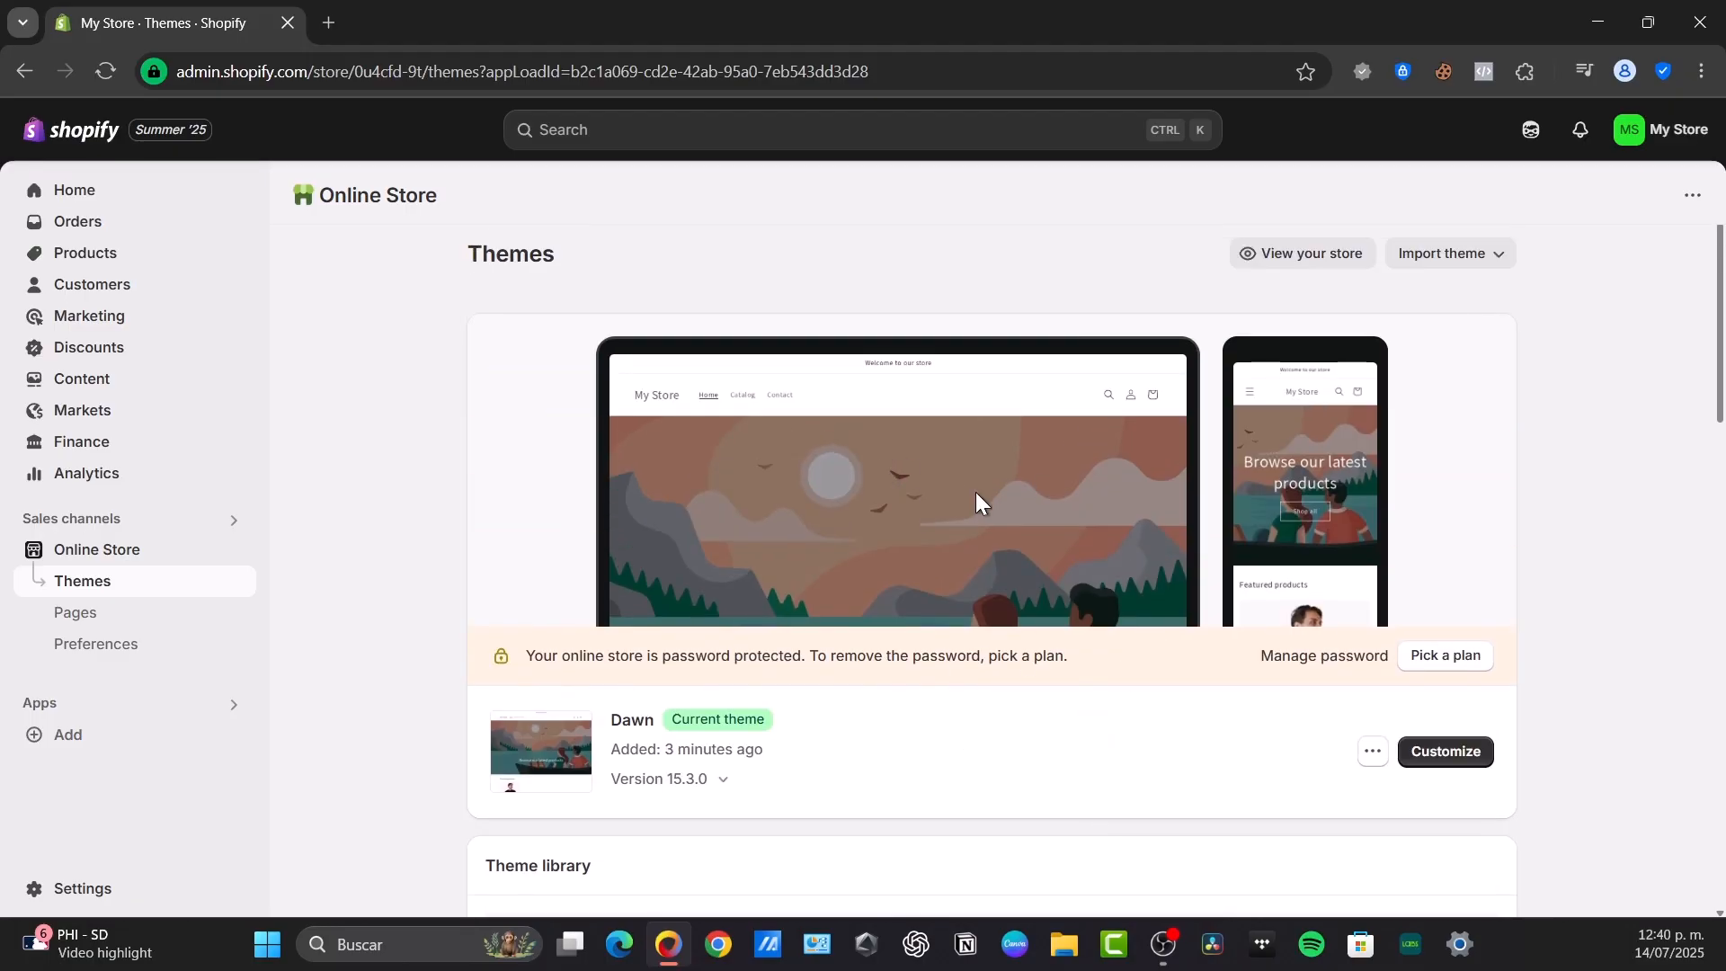
Customize the Dawn theme by setting the home page image banner's first image to the uploaded T-shirt photo
left_click(1467, 749)
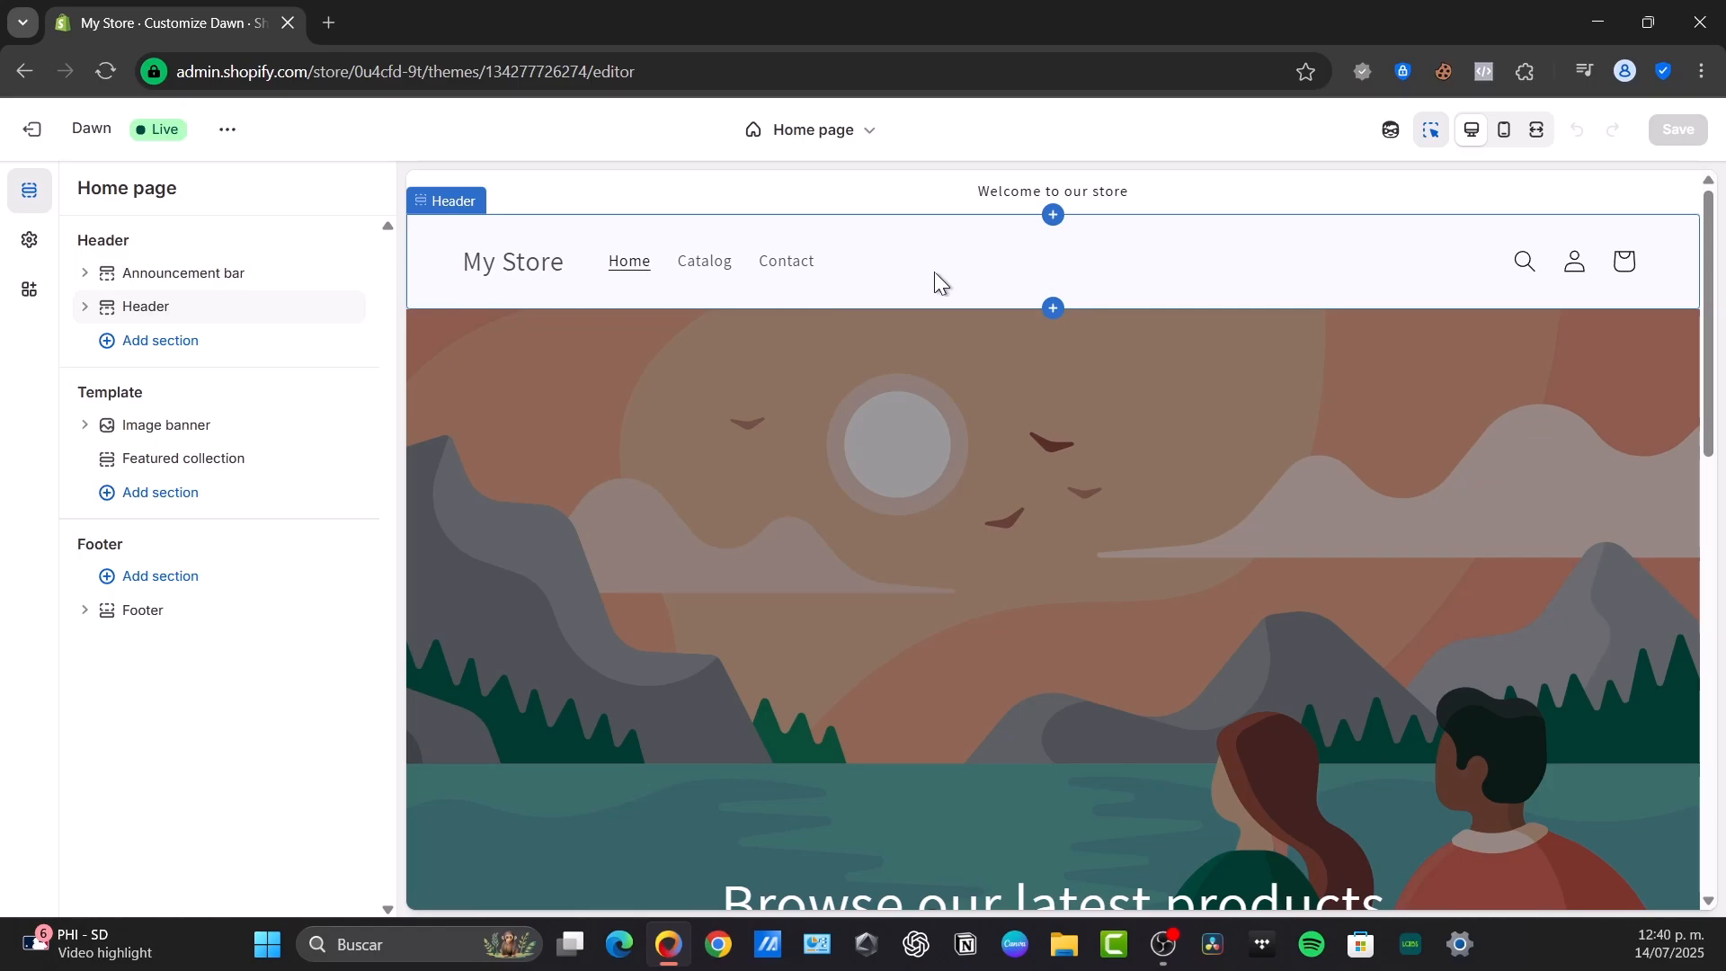
left_click(1057, 430)
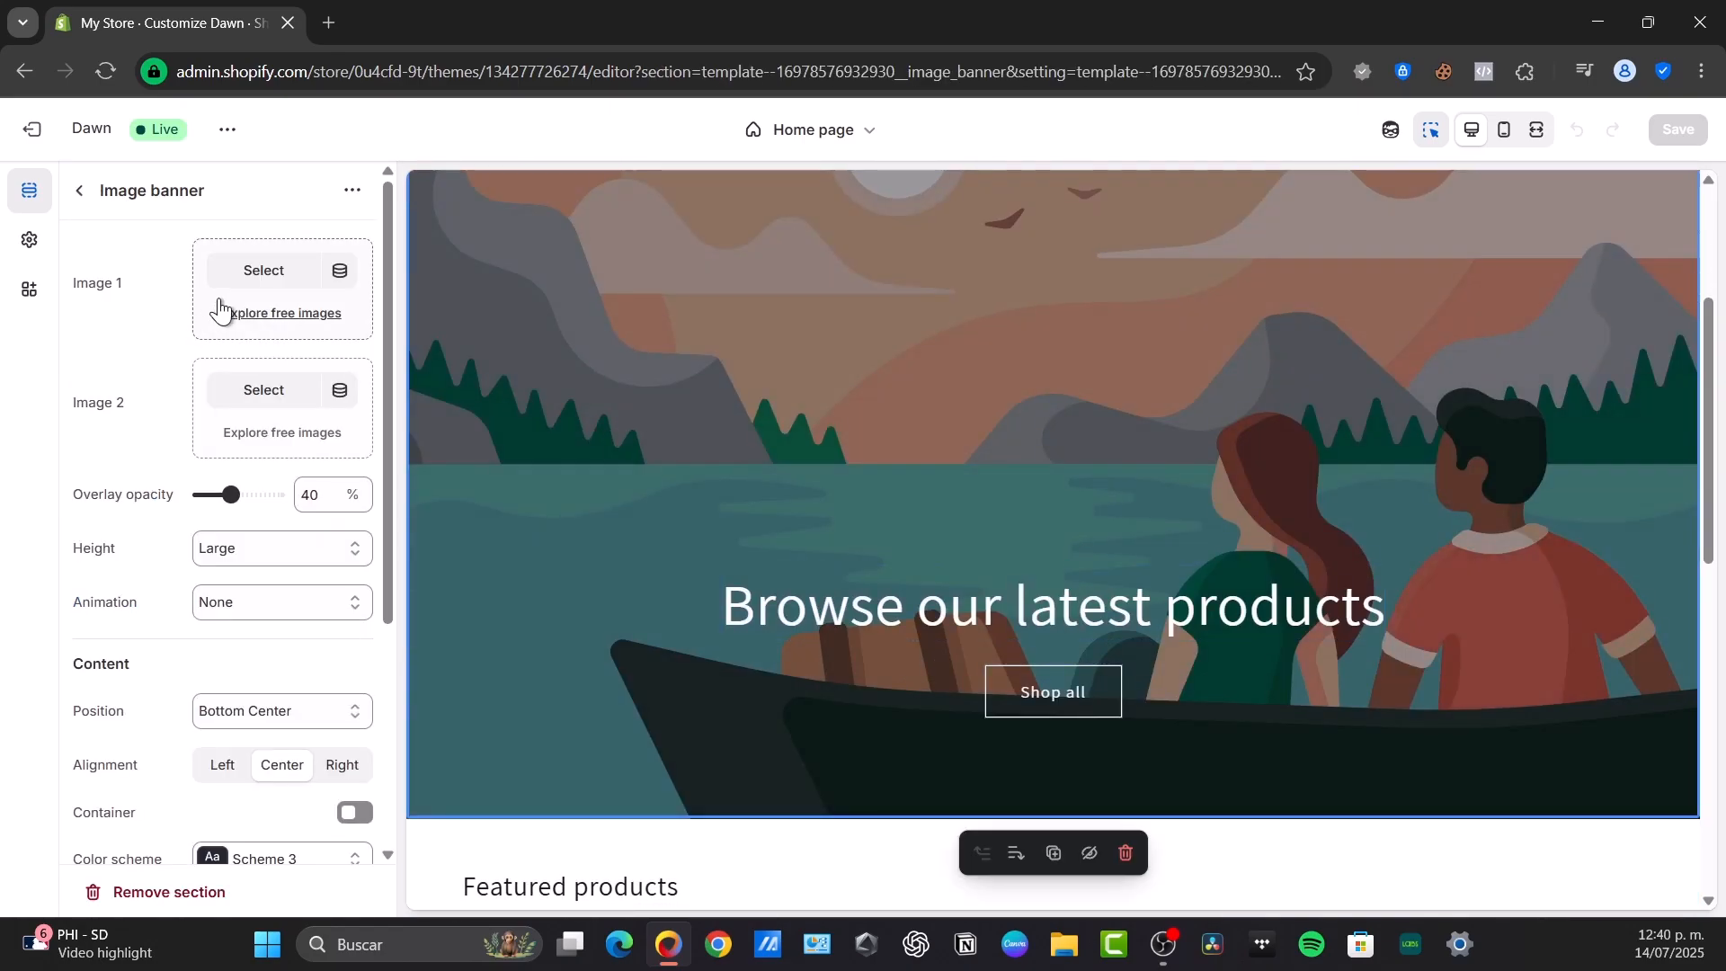
left_click(256, 283)
left_click(396, 539)
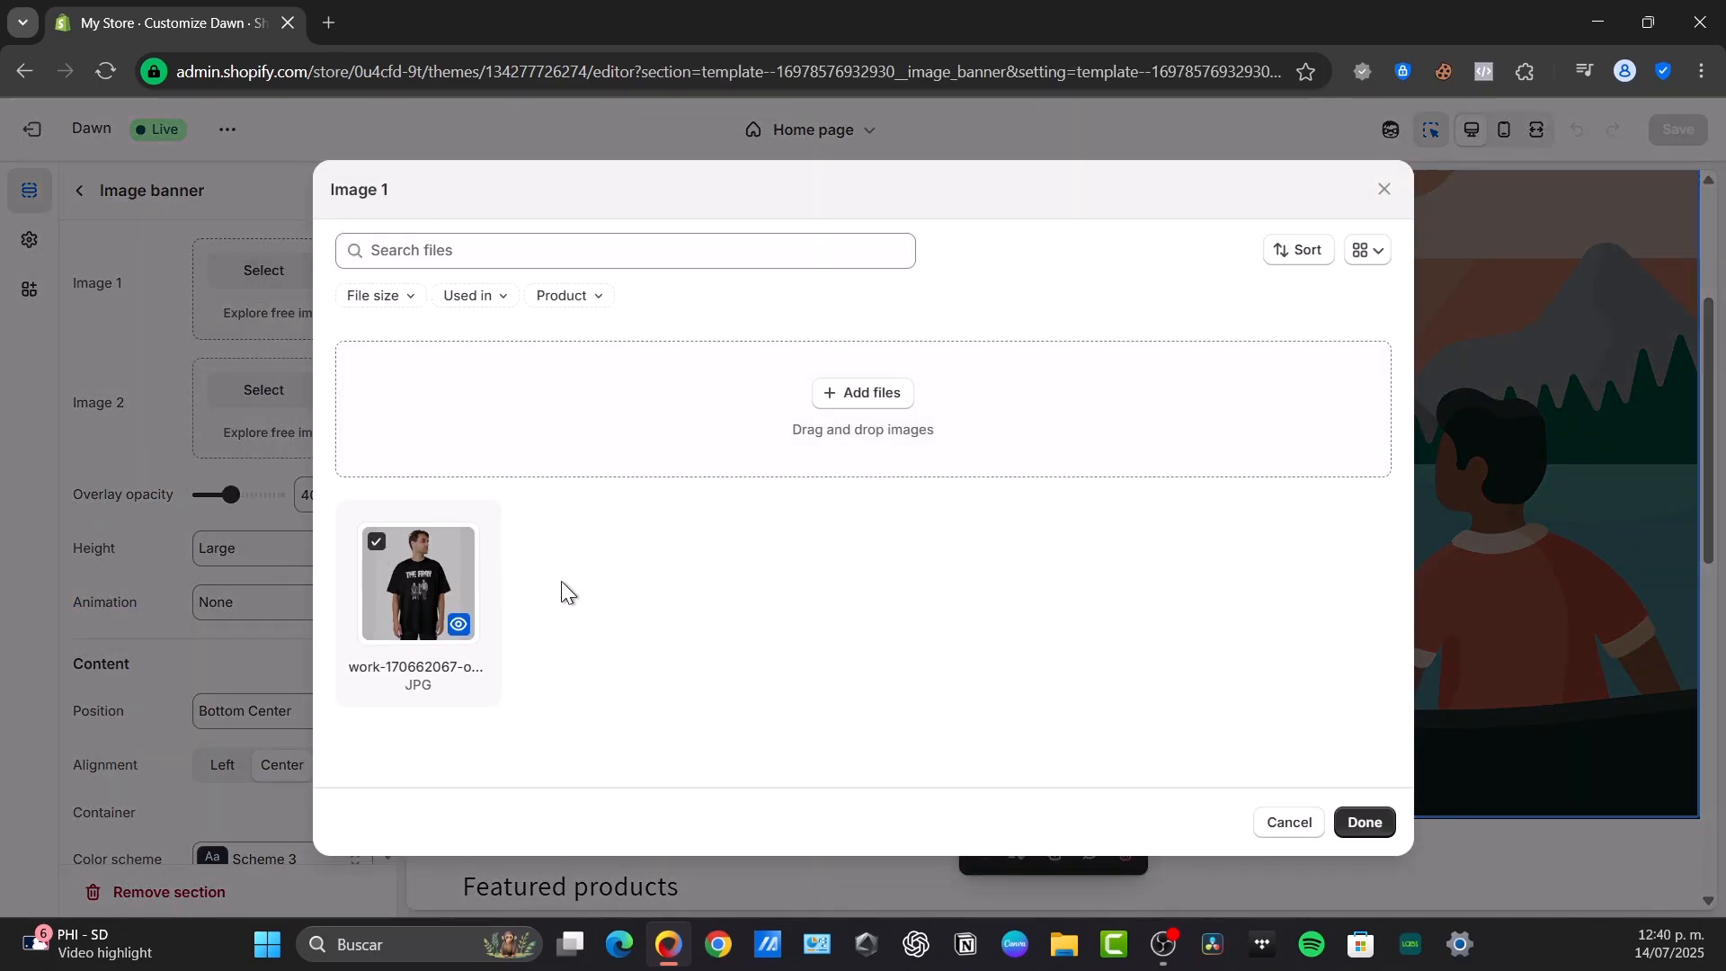
left_click(1363, 822)
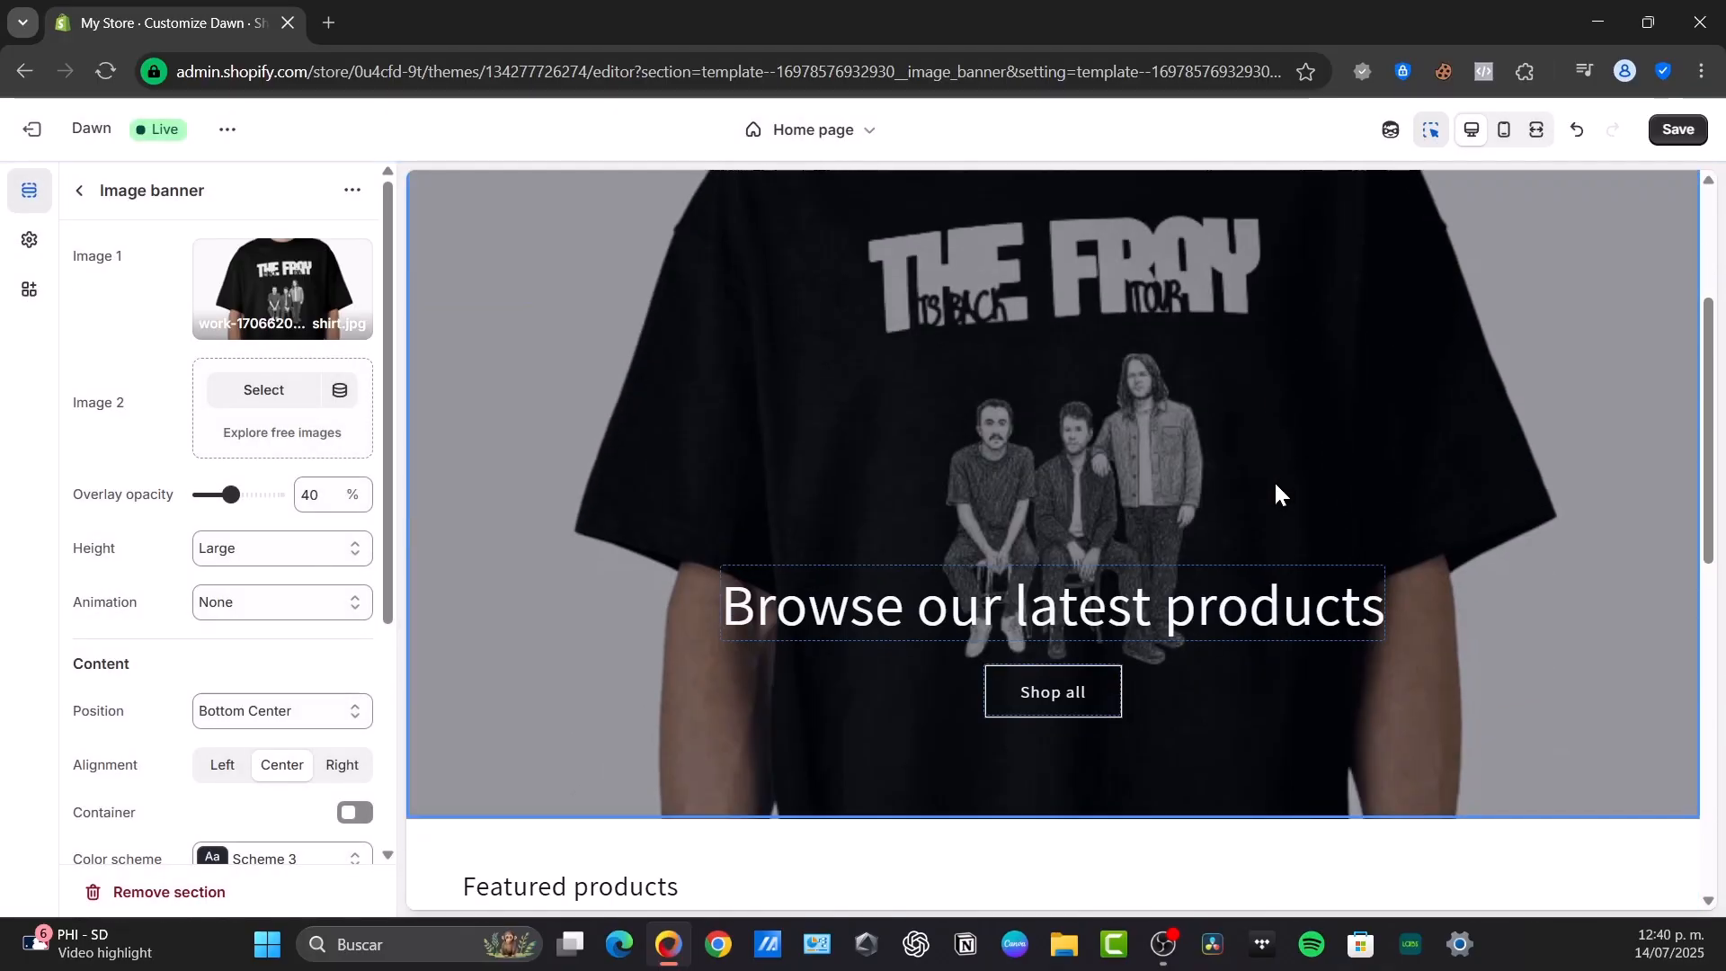
Inspect the banner heading, the featured products and the footer's settings on the home page
left_click(1244, 614)
scroll(988, 503, "down", 3)
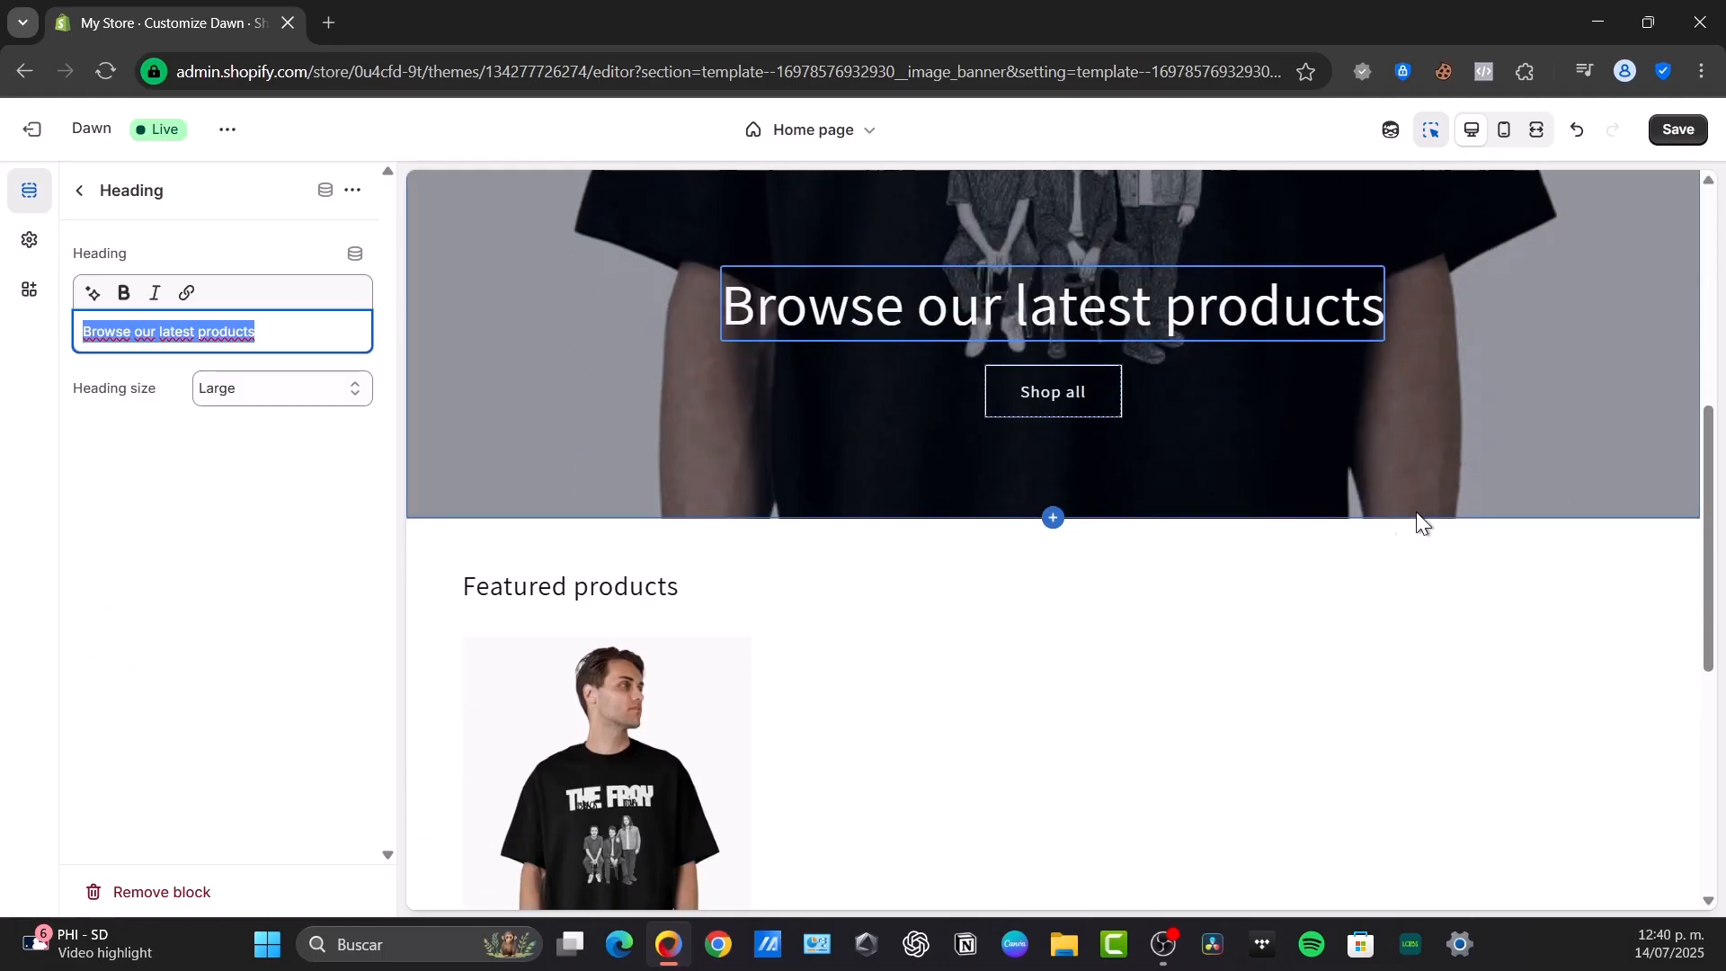
scroll(1067, 498, "down", 3)
scroll(1194, 531, "down", 3)
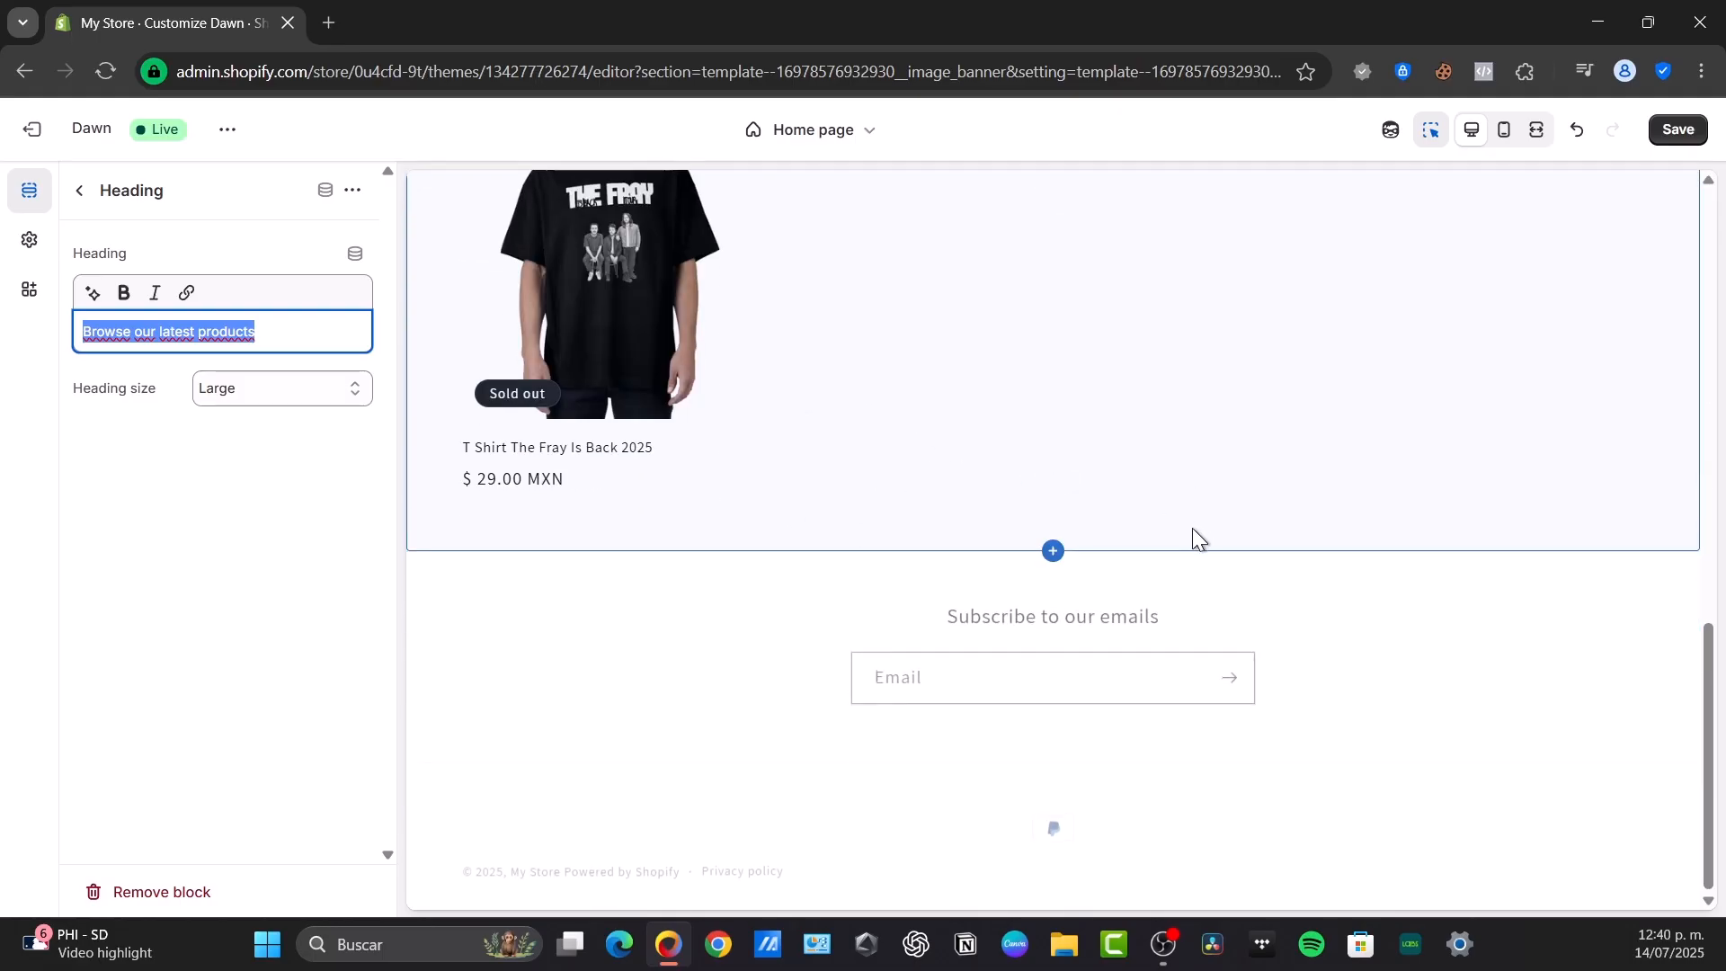
left_click(1308, 722)
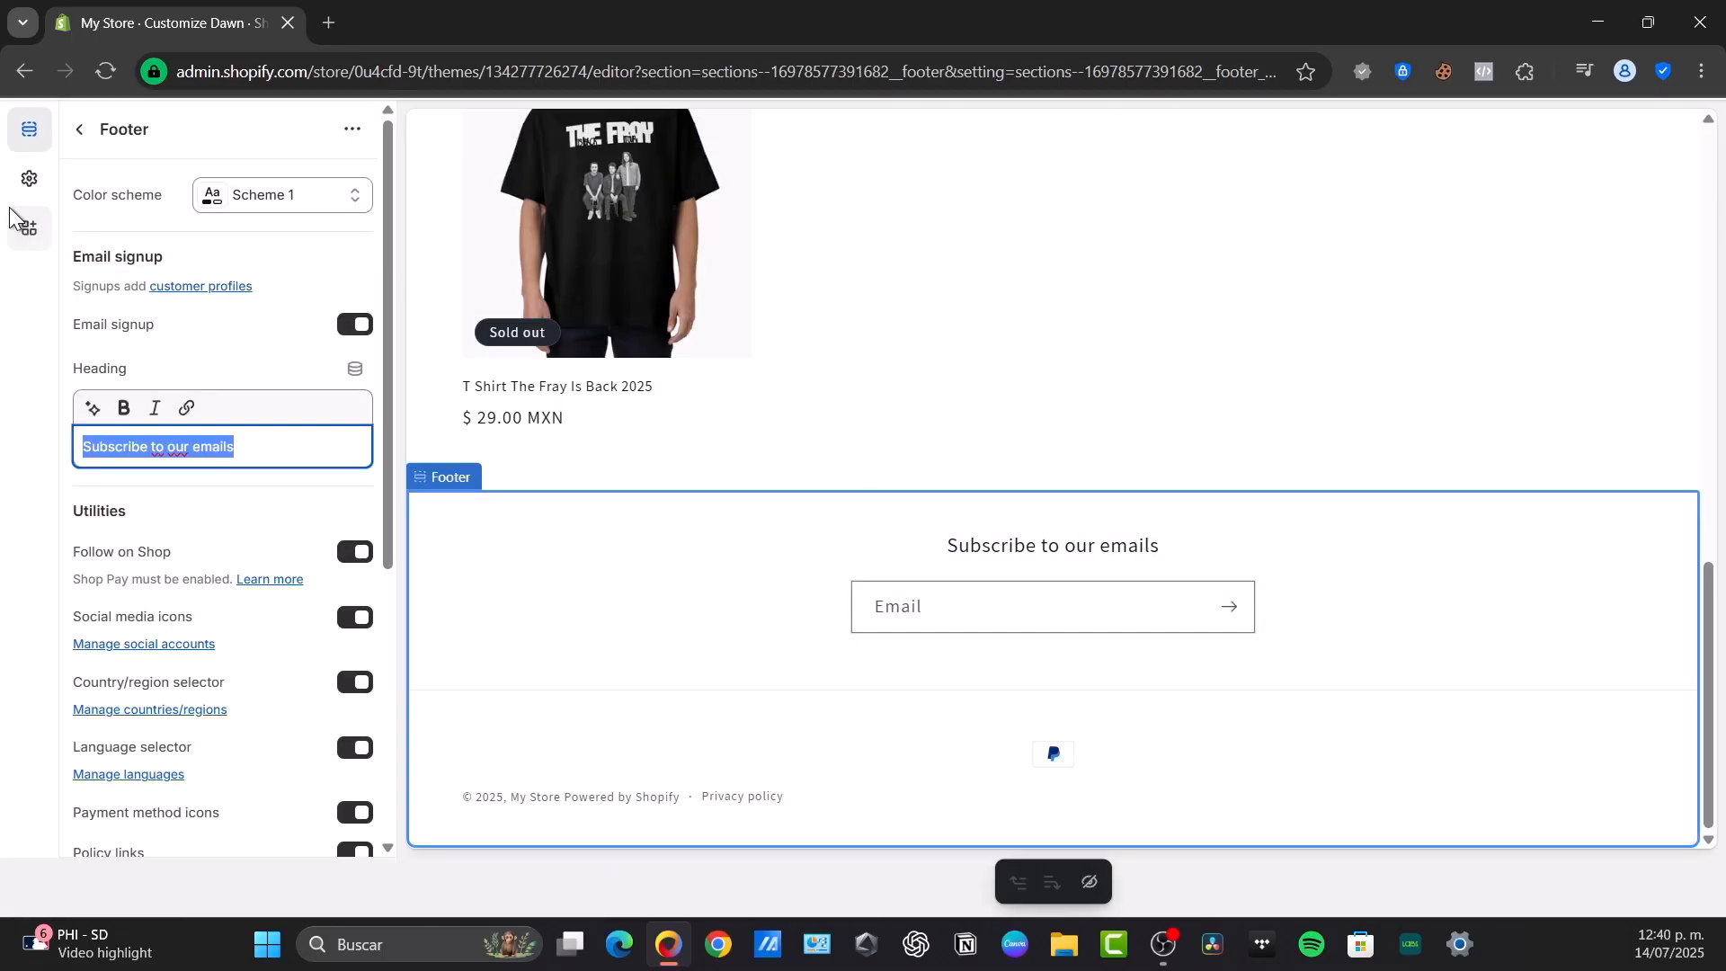
left_click(75, 126)
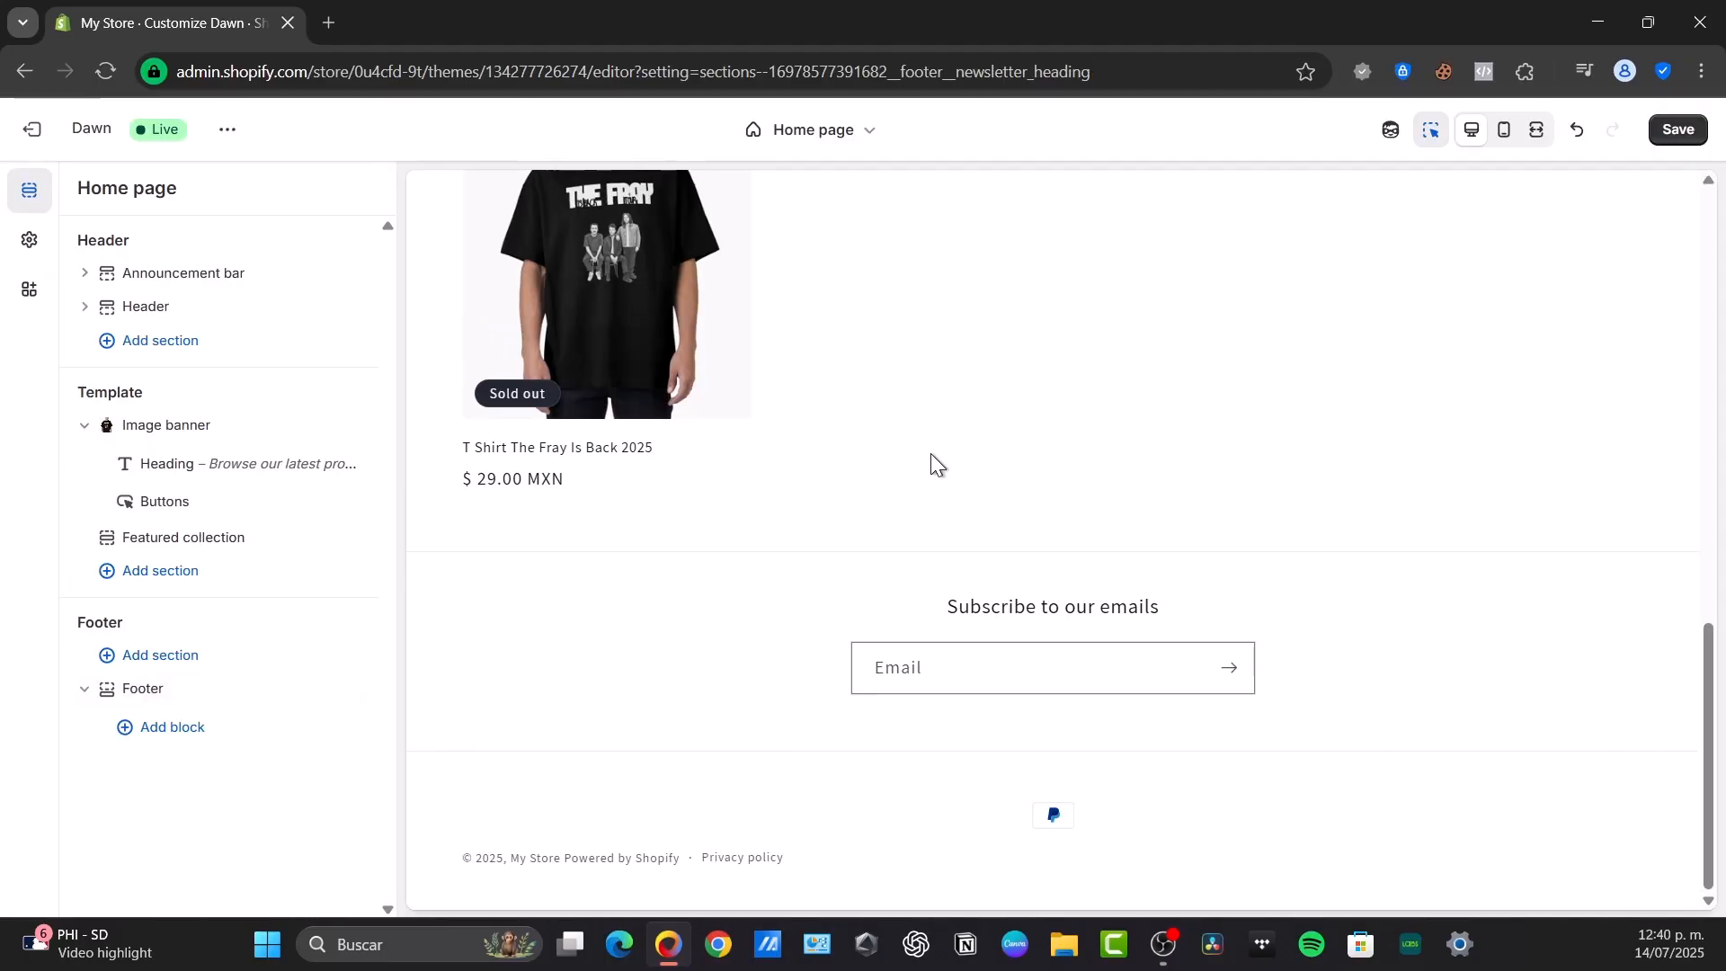
Save the theme changes and view the storefront with the preview bar hidden
scroll(807, 528, "up", 10)
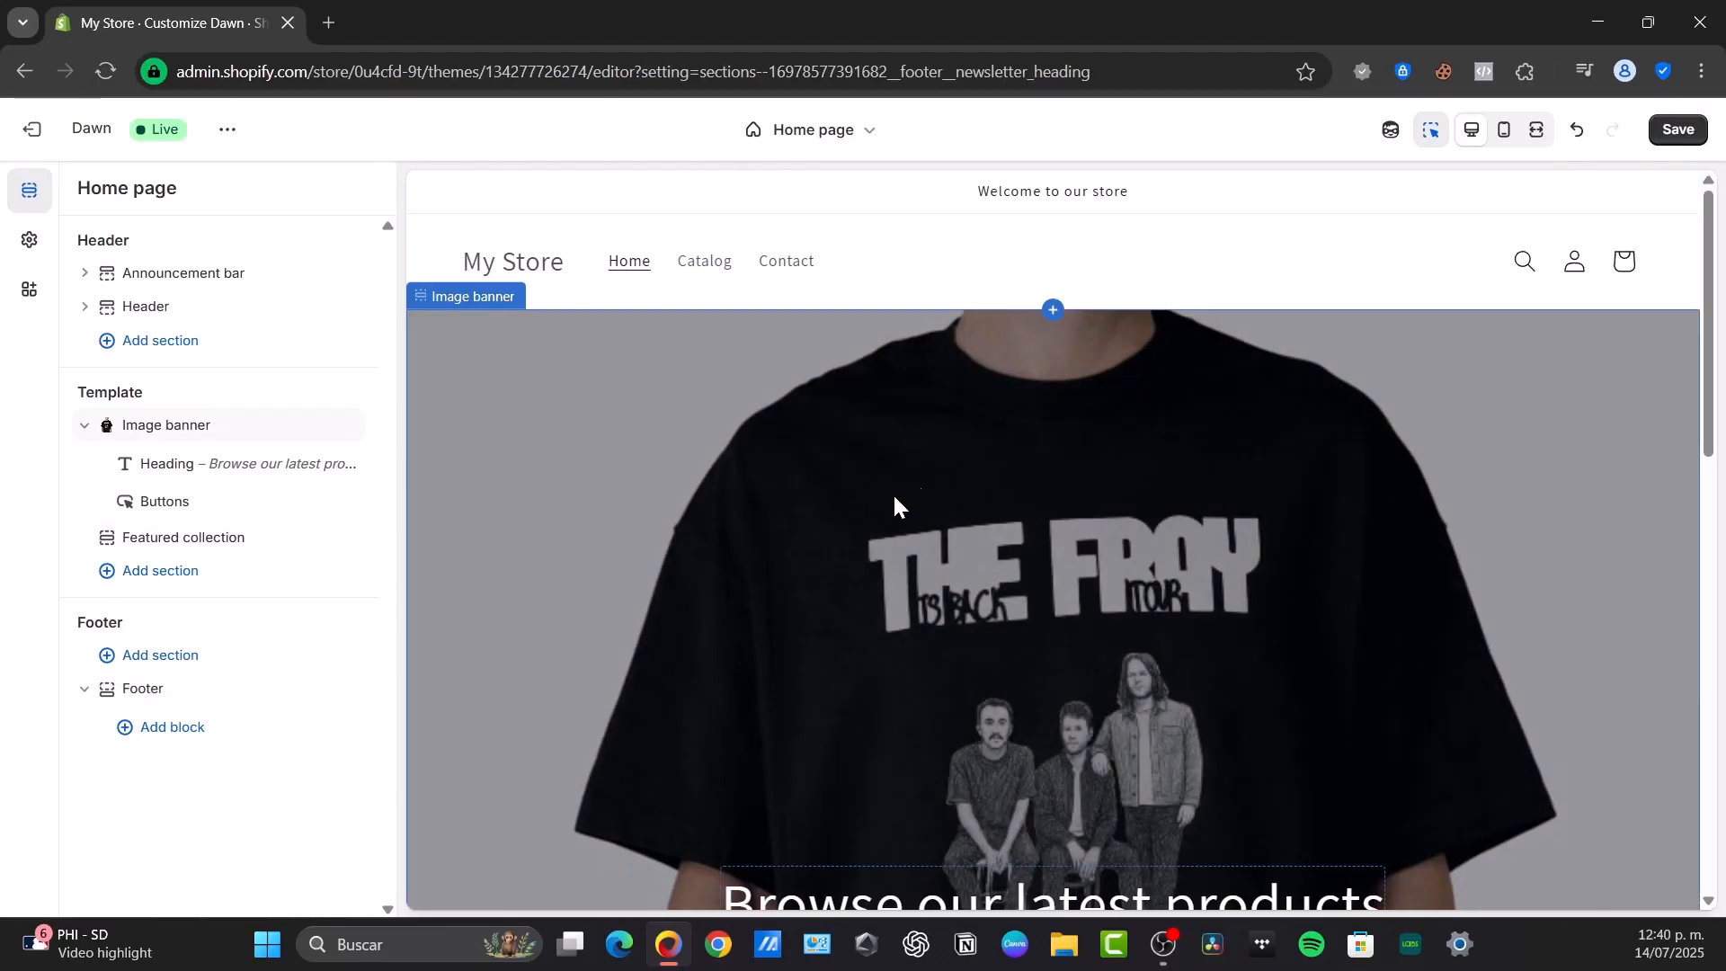
left_click(1677, 130)
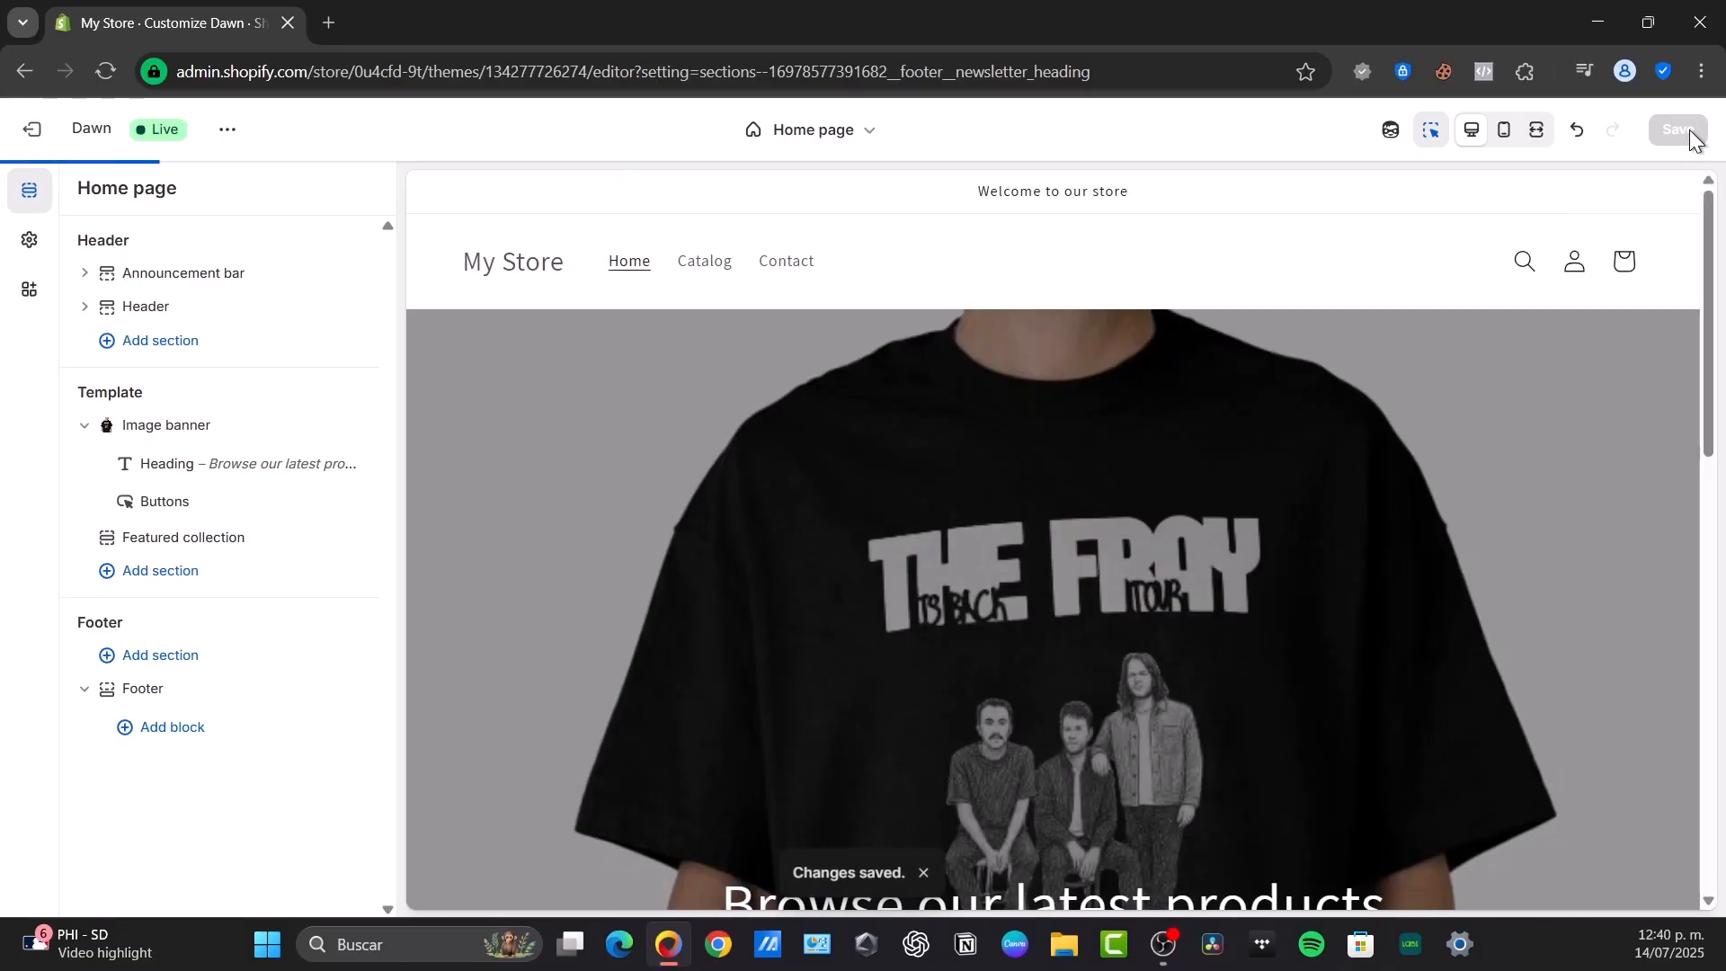
left_click(228, 130)
left_click(131, 341)
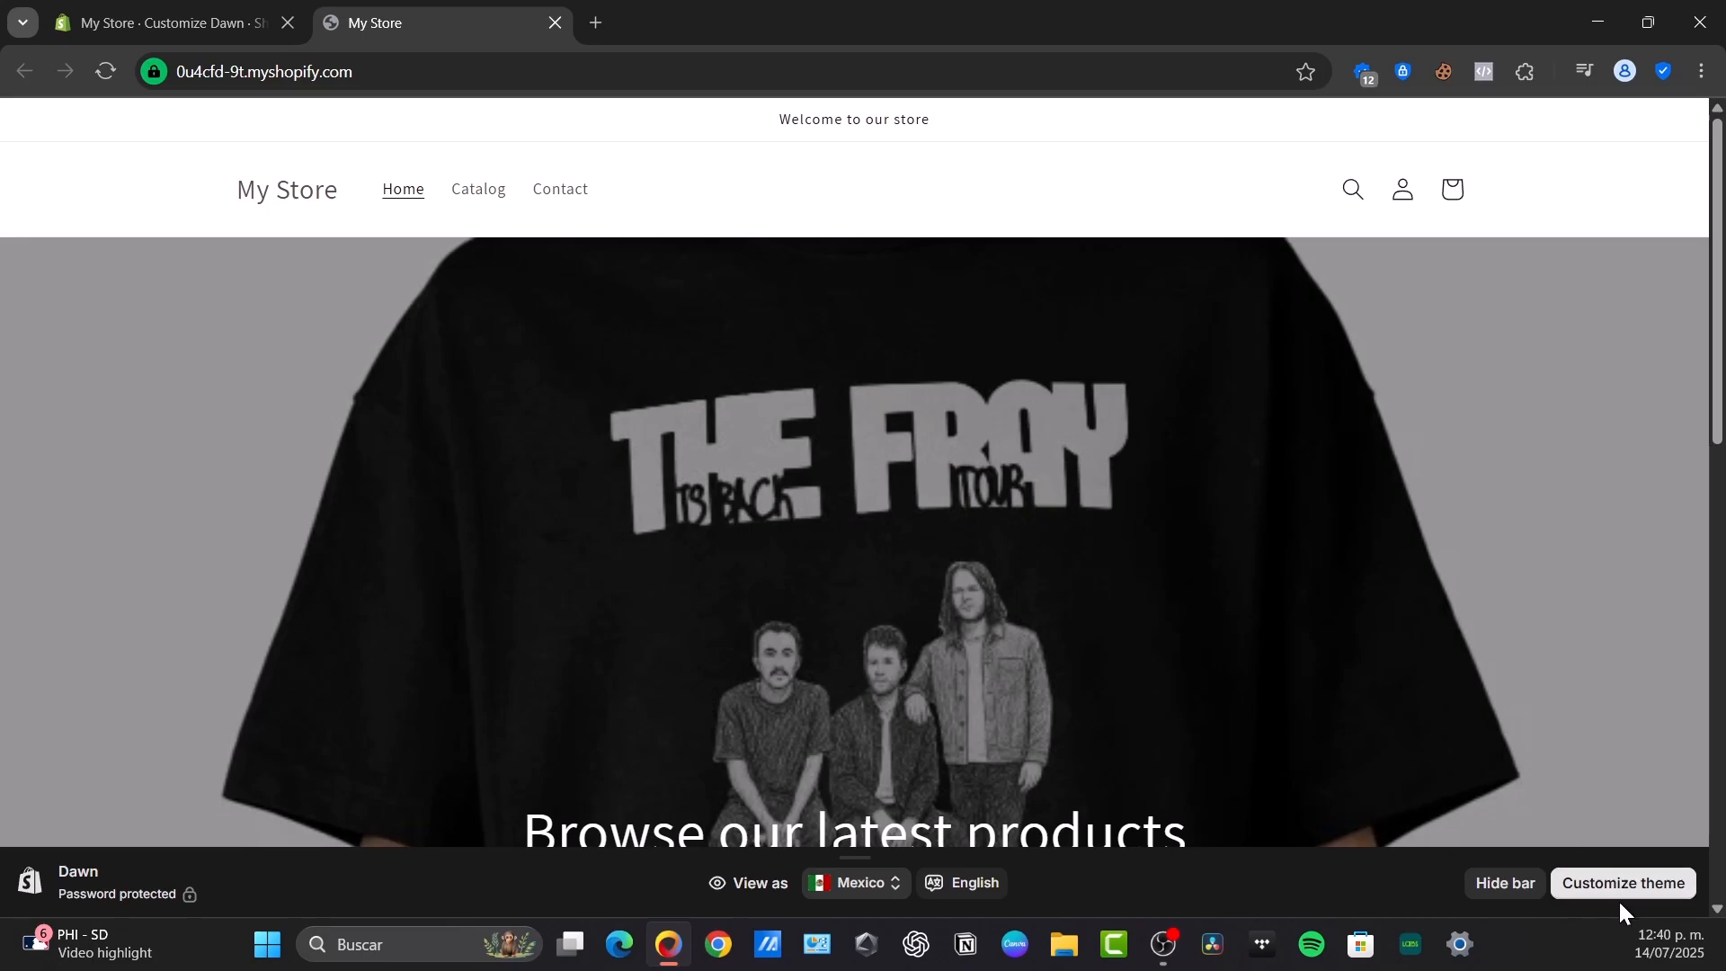
left_click(1513, 884)
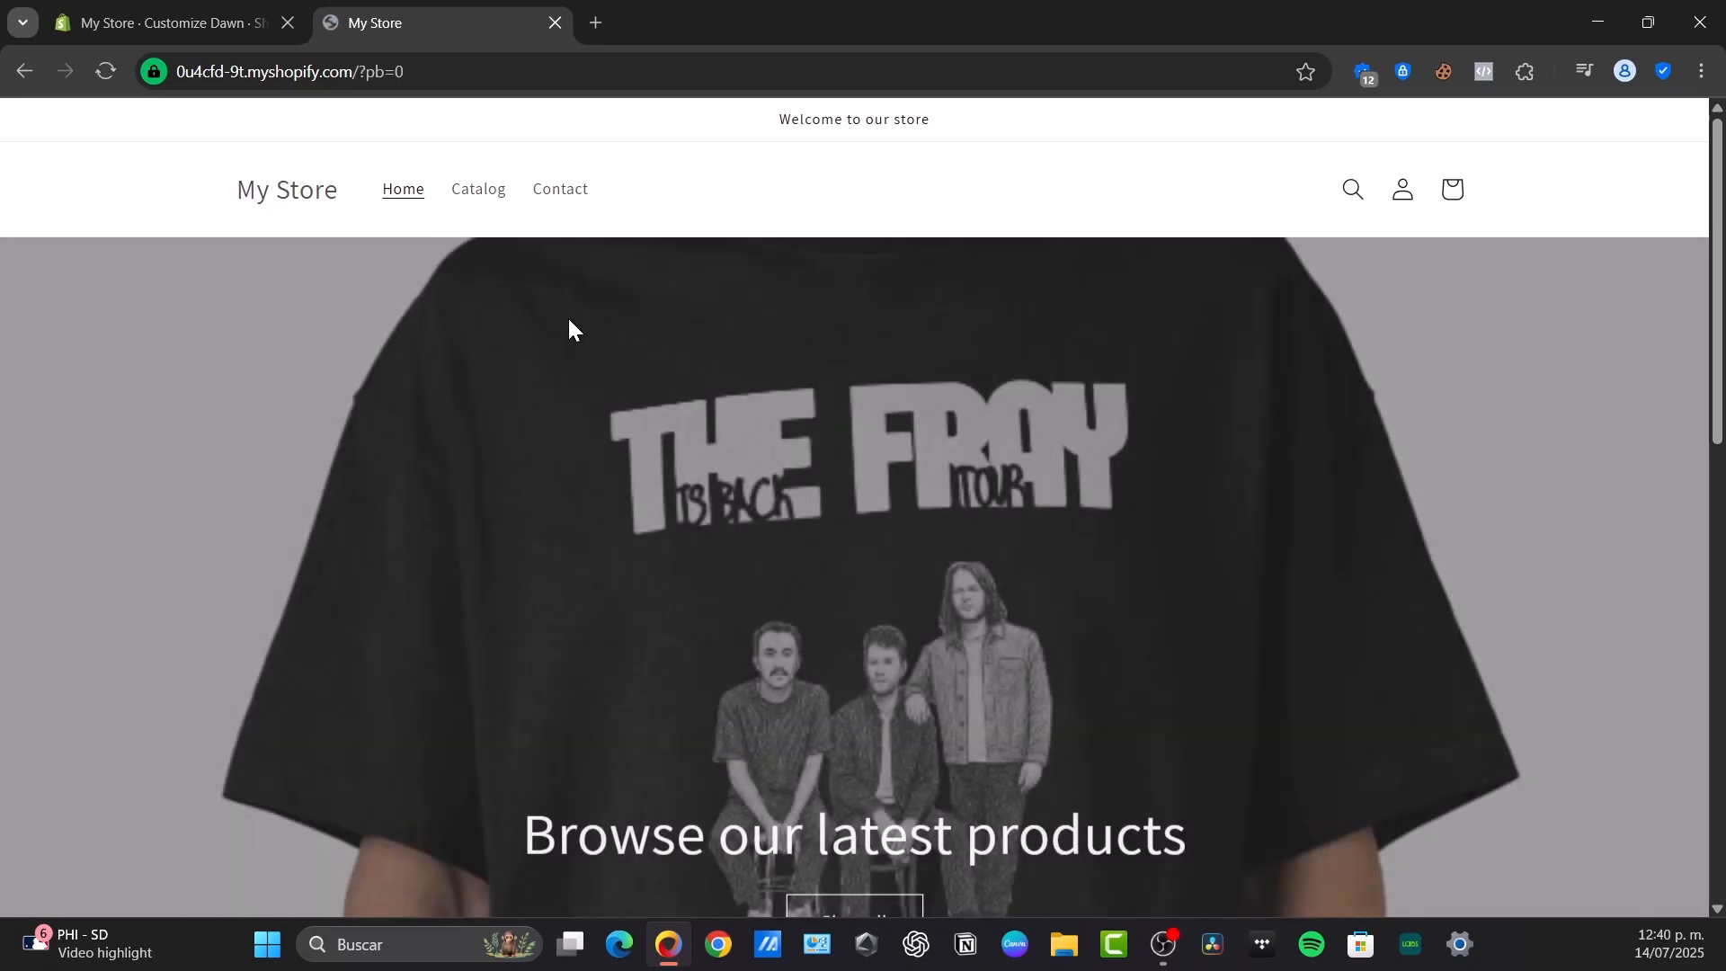
Examine the previewed storefront's home page, product catalog and contact form page
scroll(1157, 467, "down", 1)
scroll(1133, 480, "down", 5)
scroll(809, 360, "up", 6)
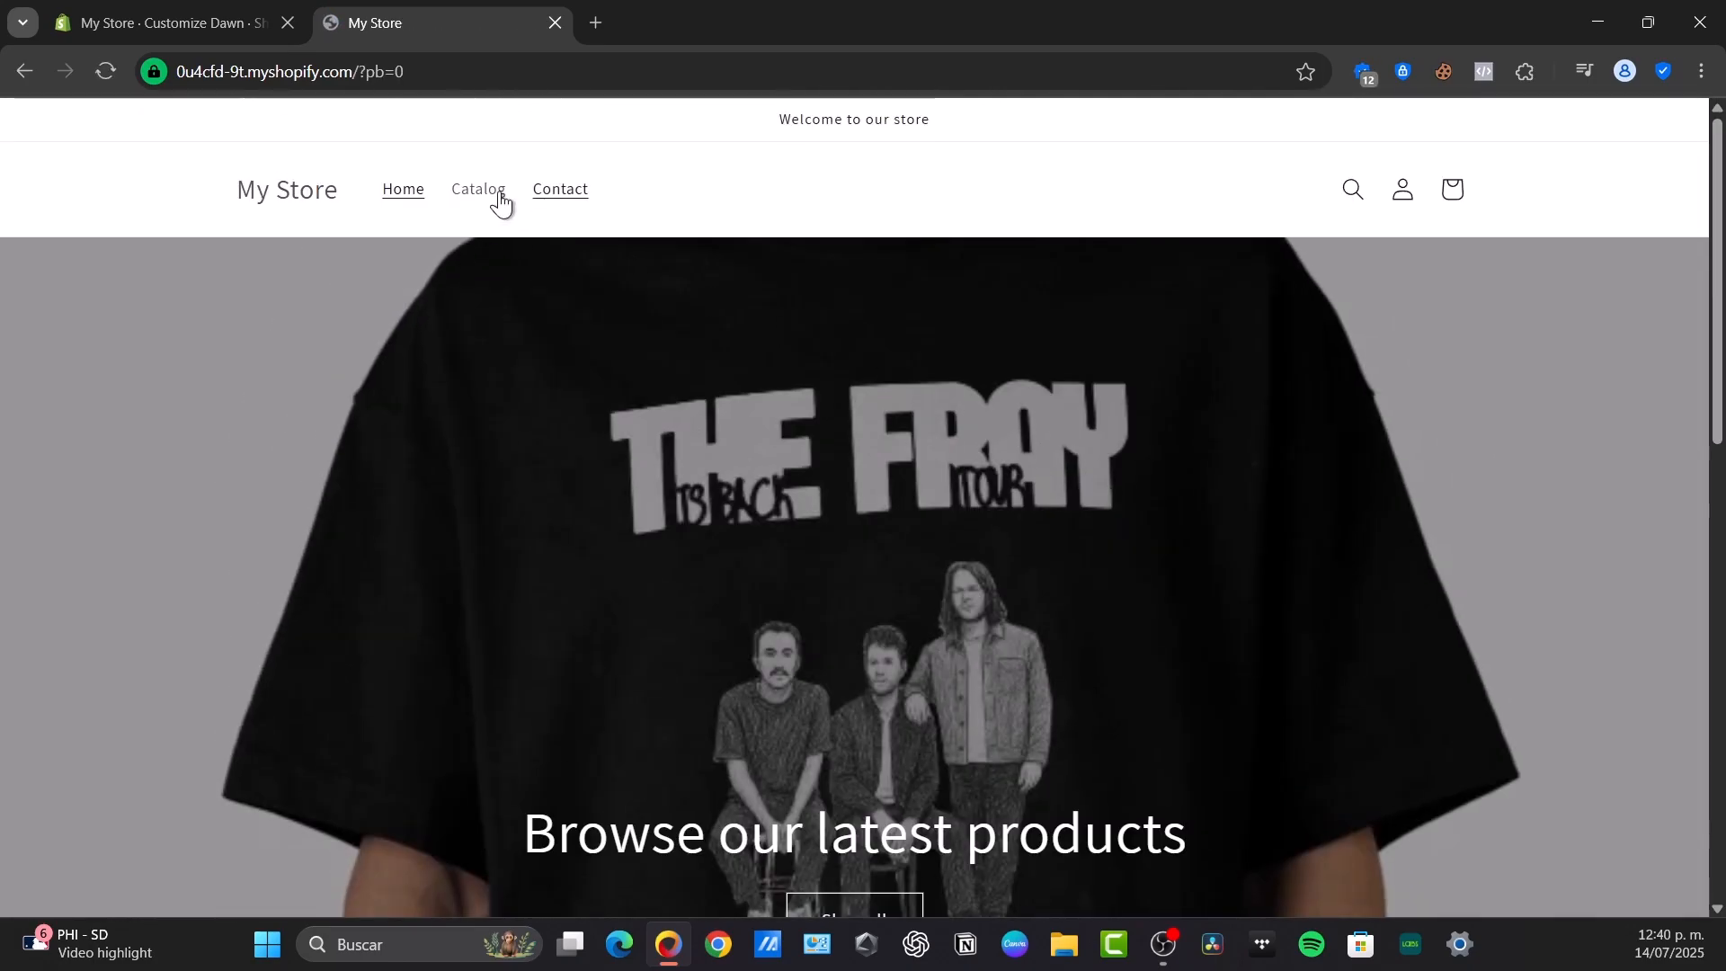
left_click(476, 191)
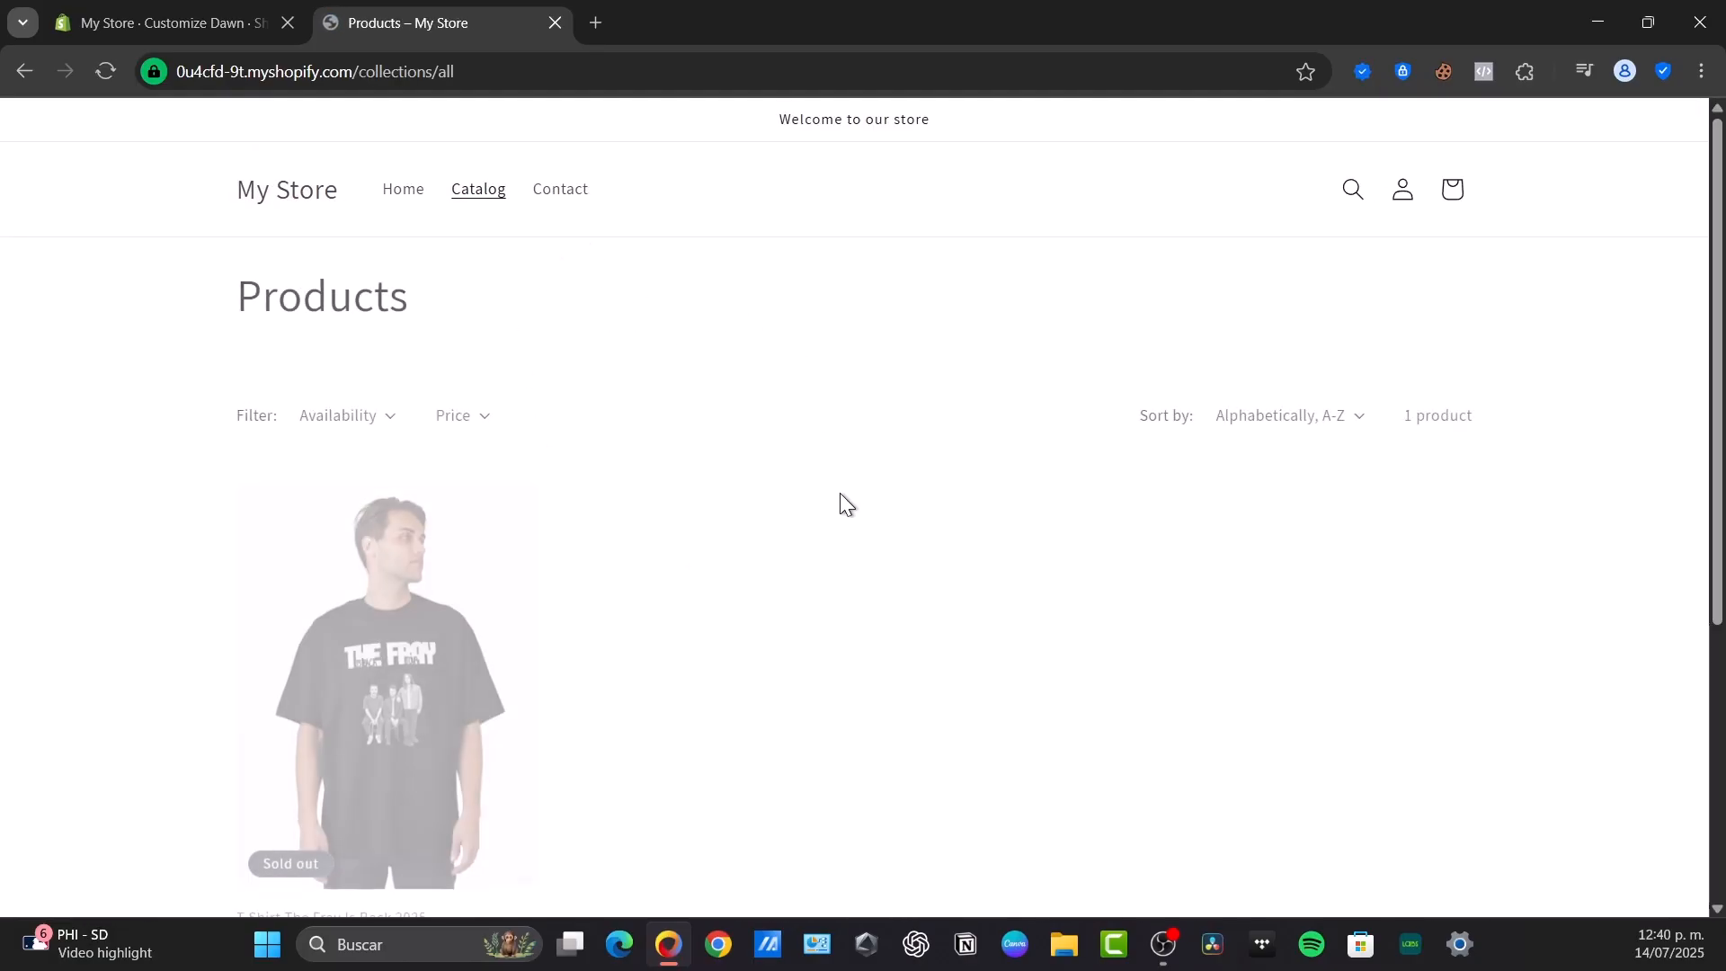
scroll(501, 483, "down", 3)
scroll(1041, 497, "up", 3)
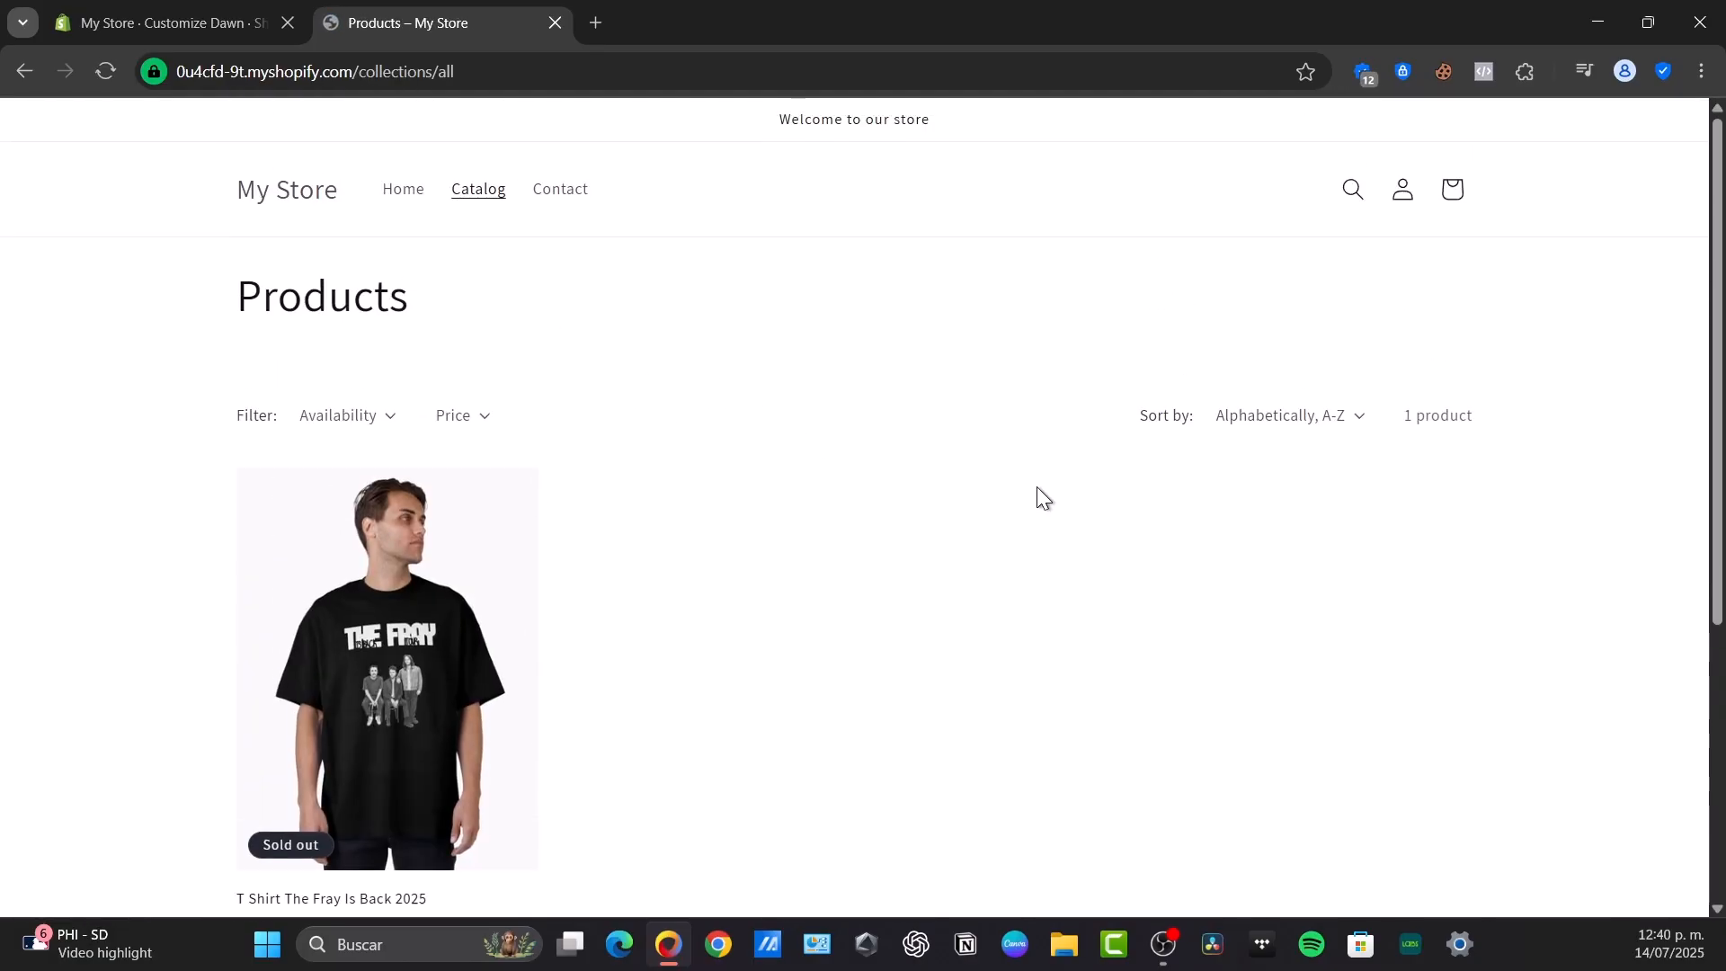
left_click(571, 201)
scroll(1069, 462, "down", 3)
scroll(1069, 462, "up", 3)
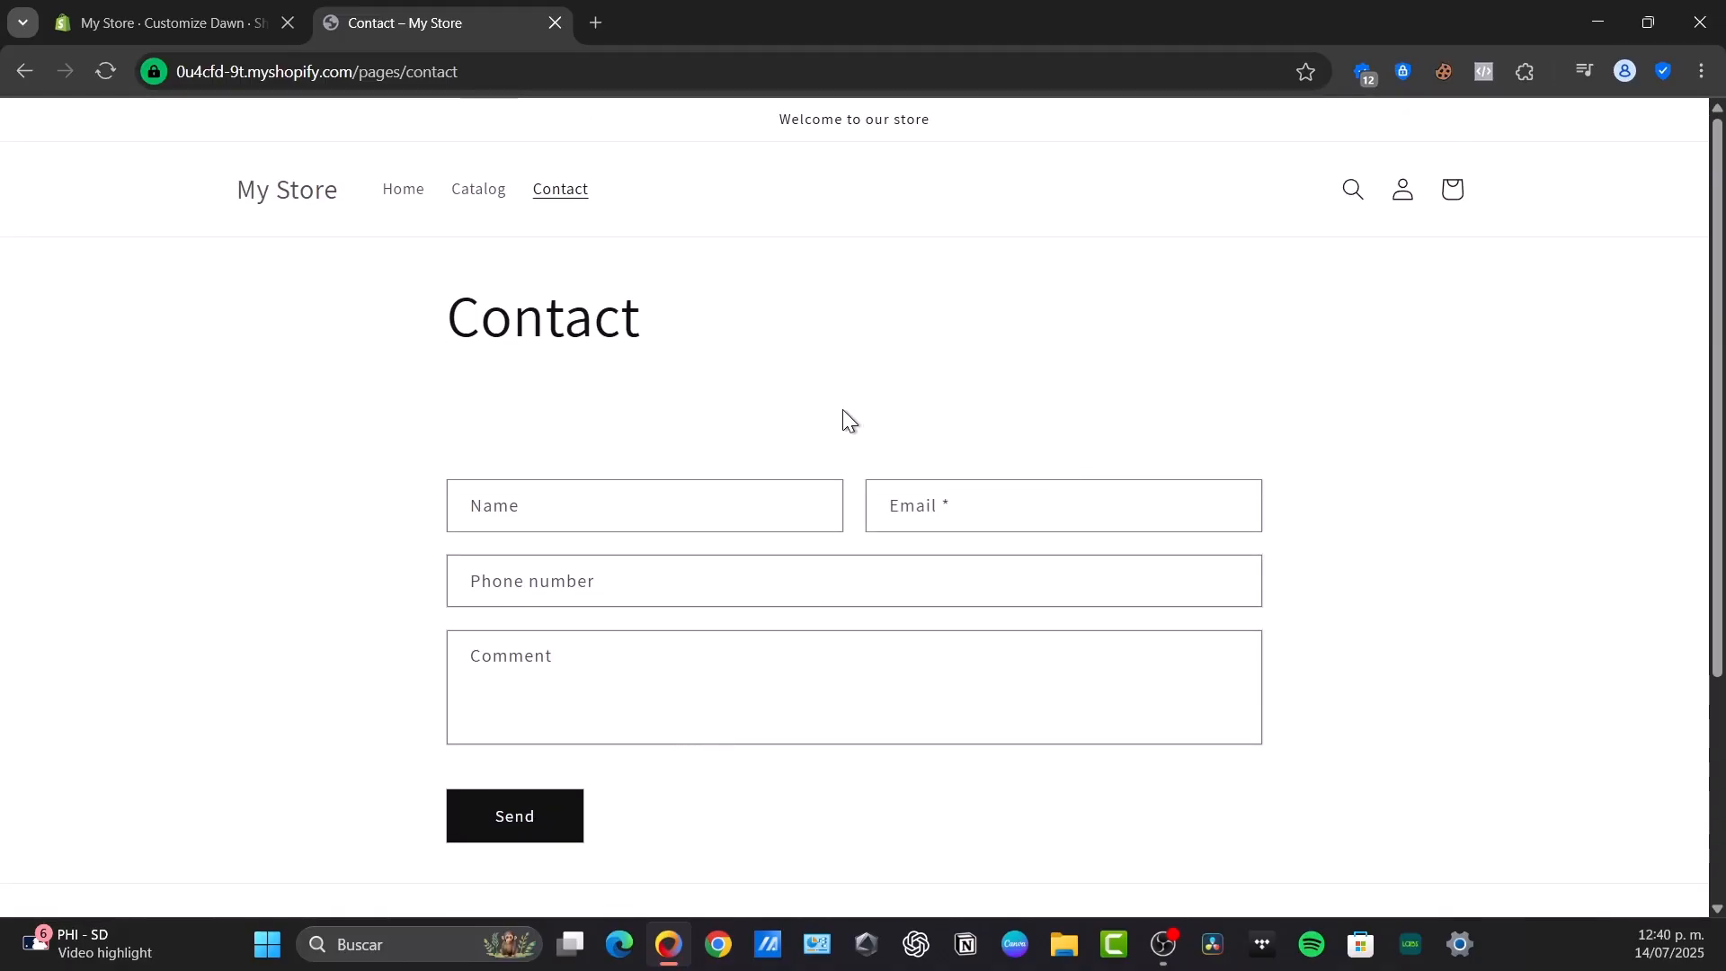
Return to the storefront catalog and view the T Shirt The Fray Is Back 2025 product page
left_click(478, 192)
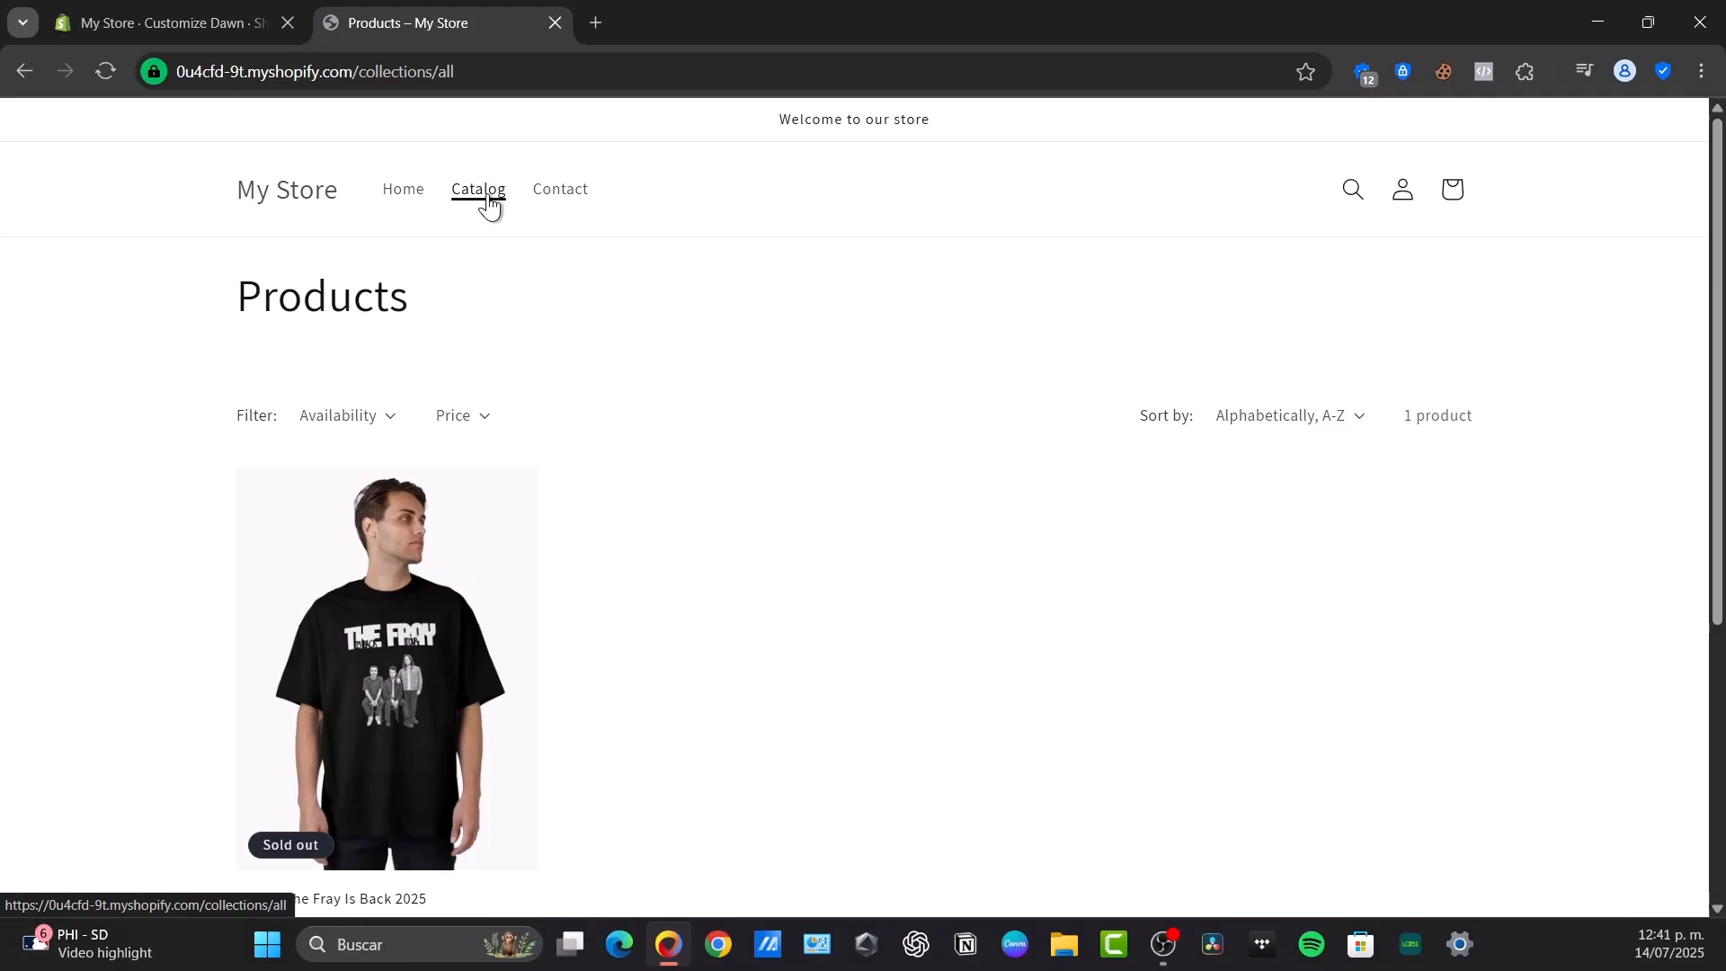
scroll(378, 435, "down", 3)
left_click(378, 435)
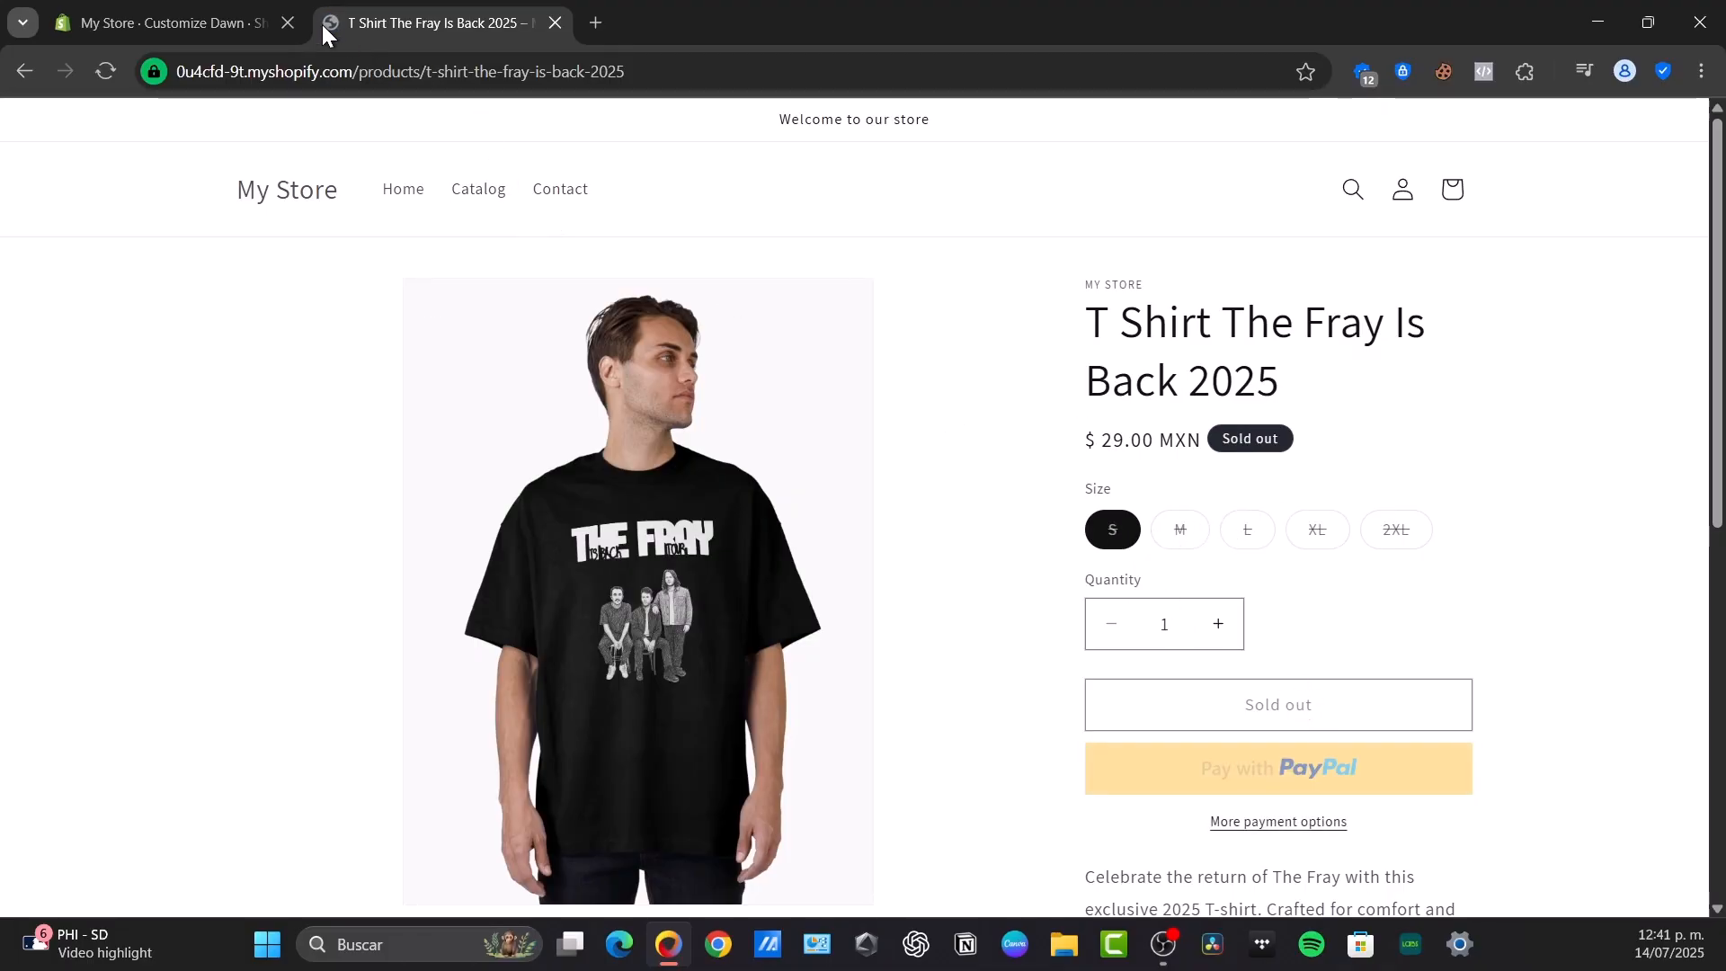
Go back to the storefront's home page and review it from the image banner down to the footer
left_click(305, 196)
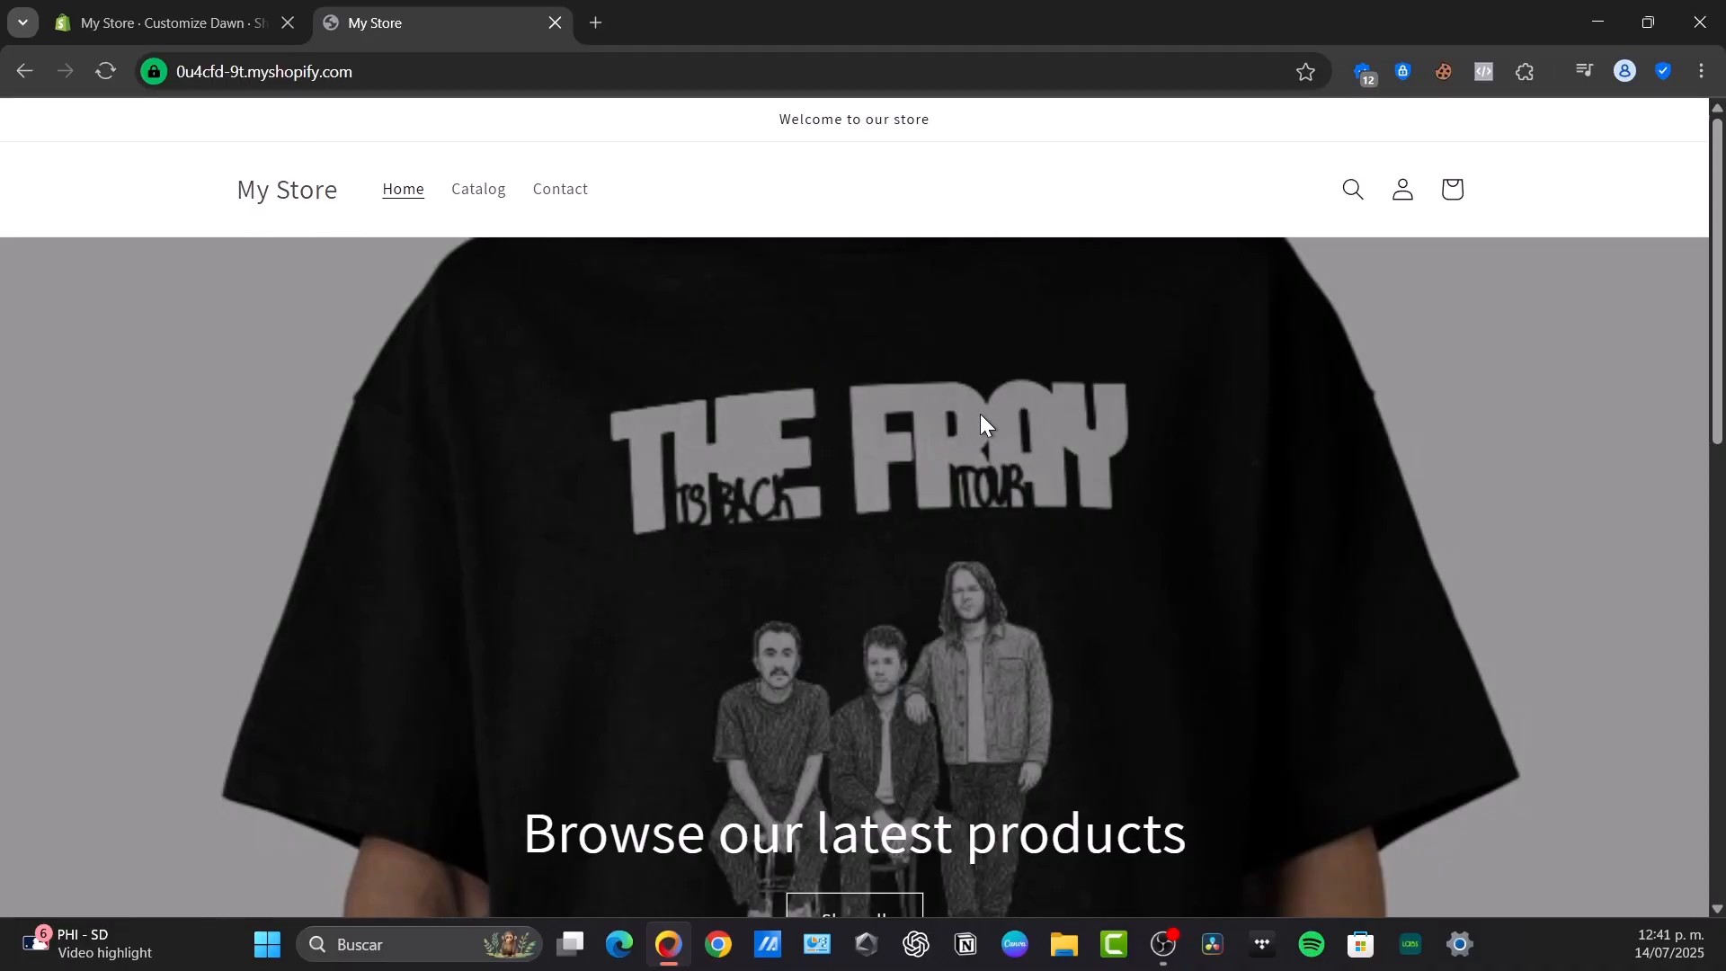
scroll(979, 413, "down", 10)
scroll(956, 468, "up", 10)
scroll(1049, 325, "down", 15)
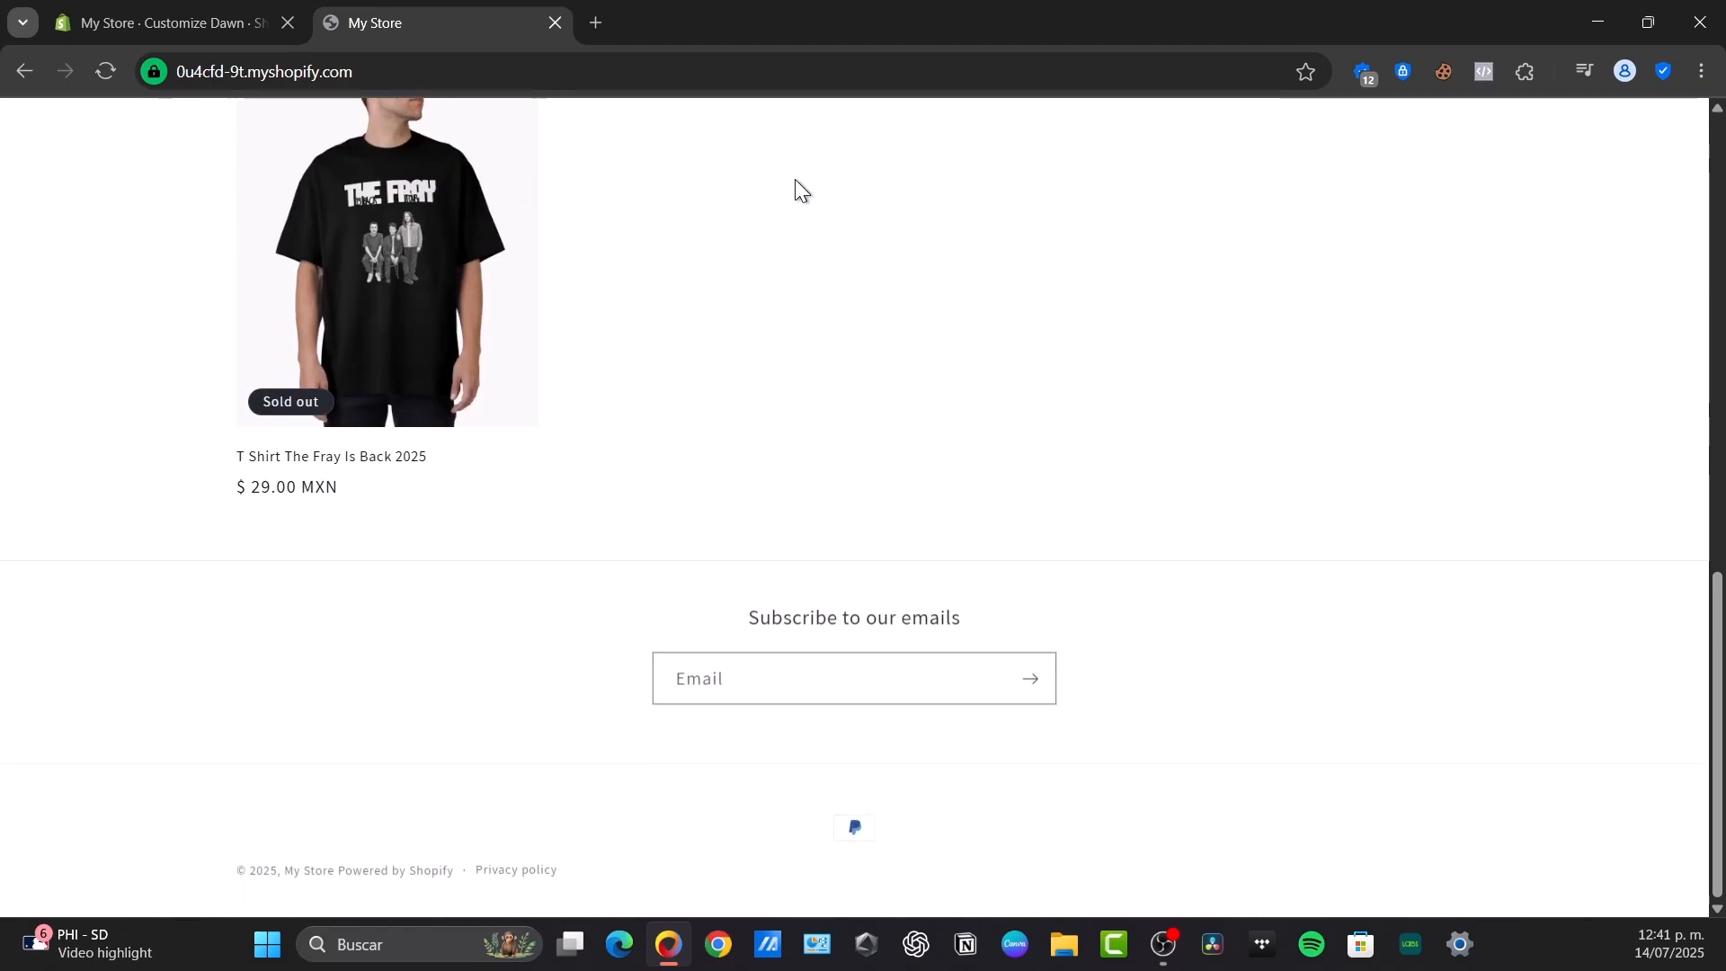
Return to the Dawn theme editor and exit it to the admin's online store themes page
left_click(205, 9)
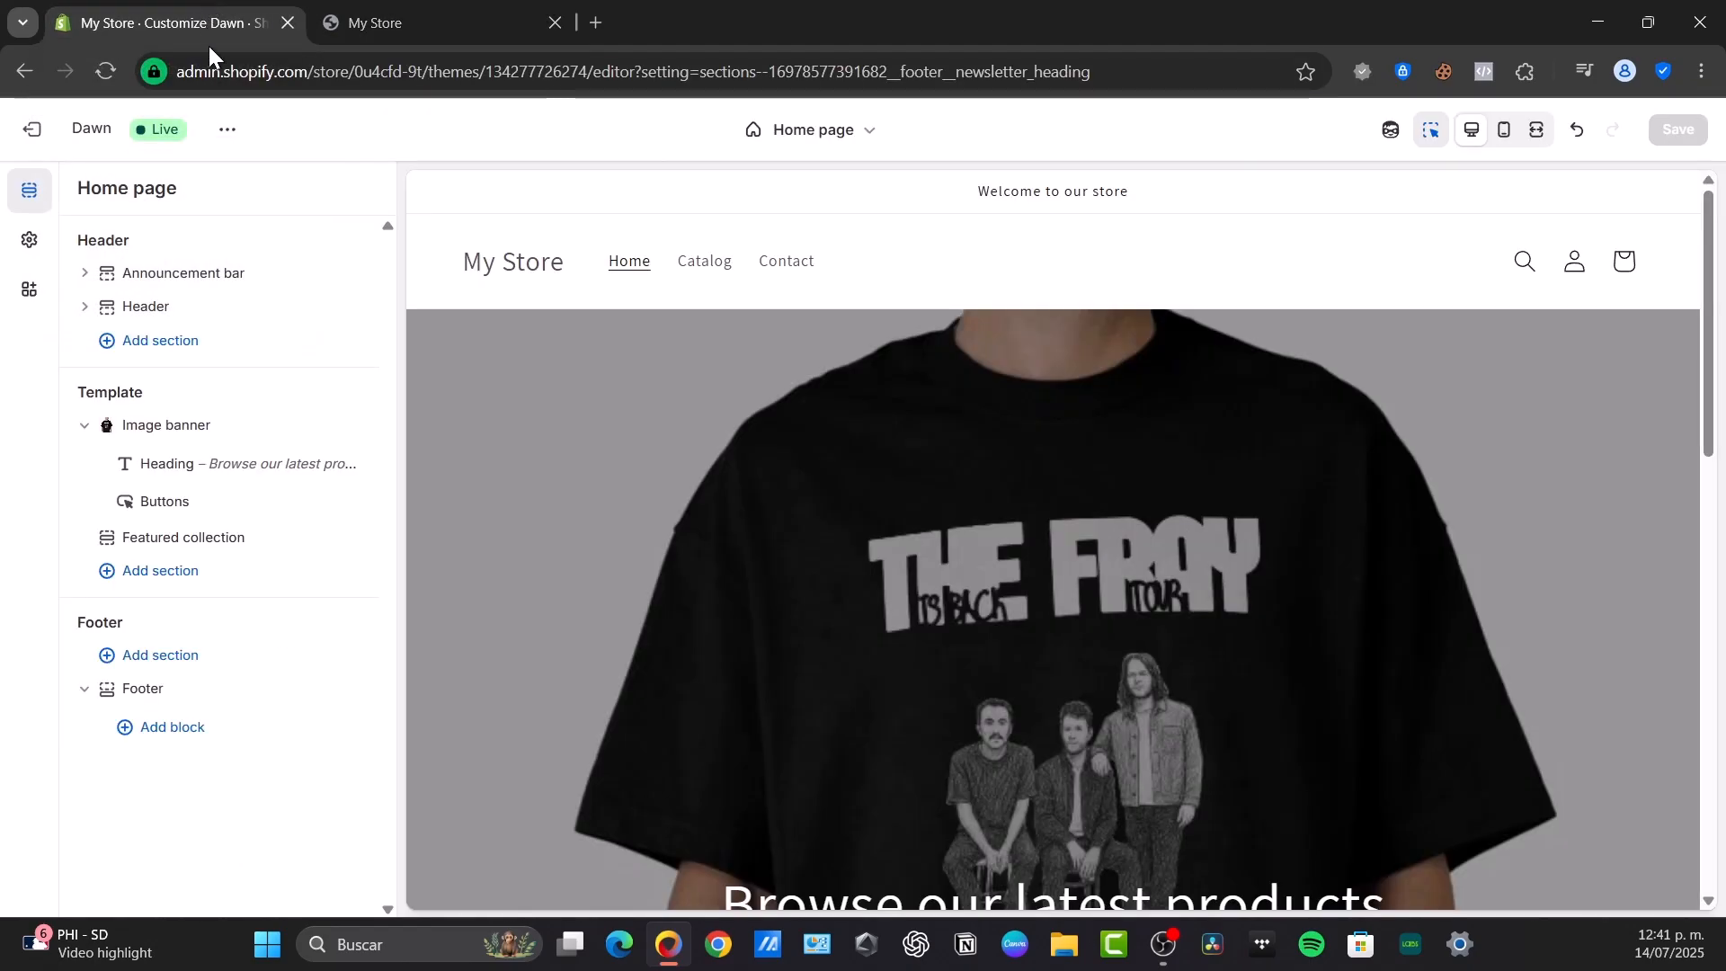
left_click(32, 129)
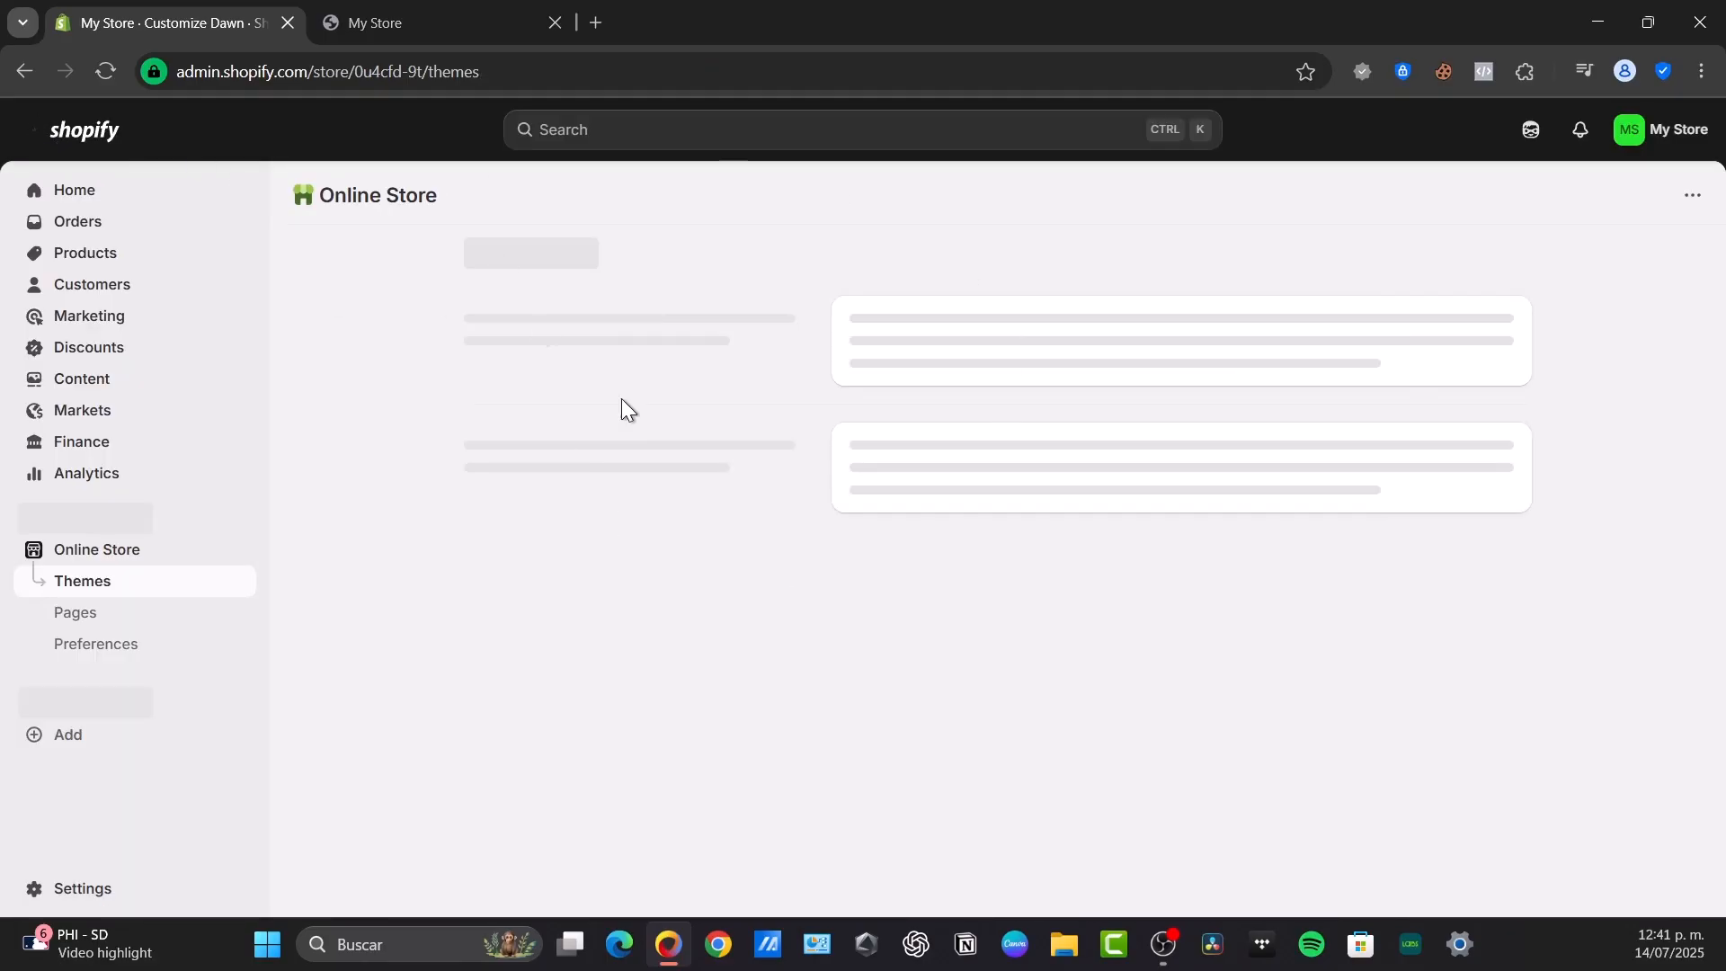